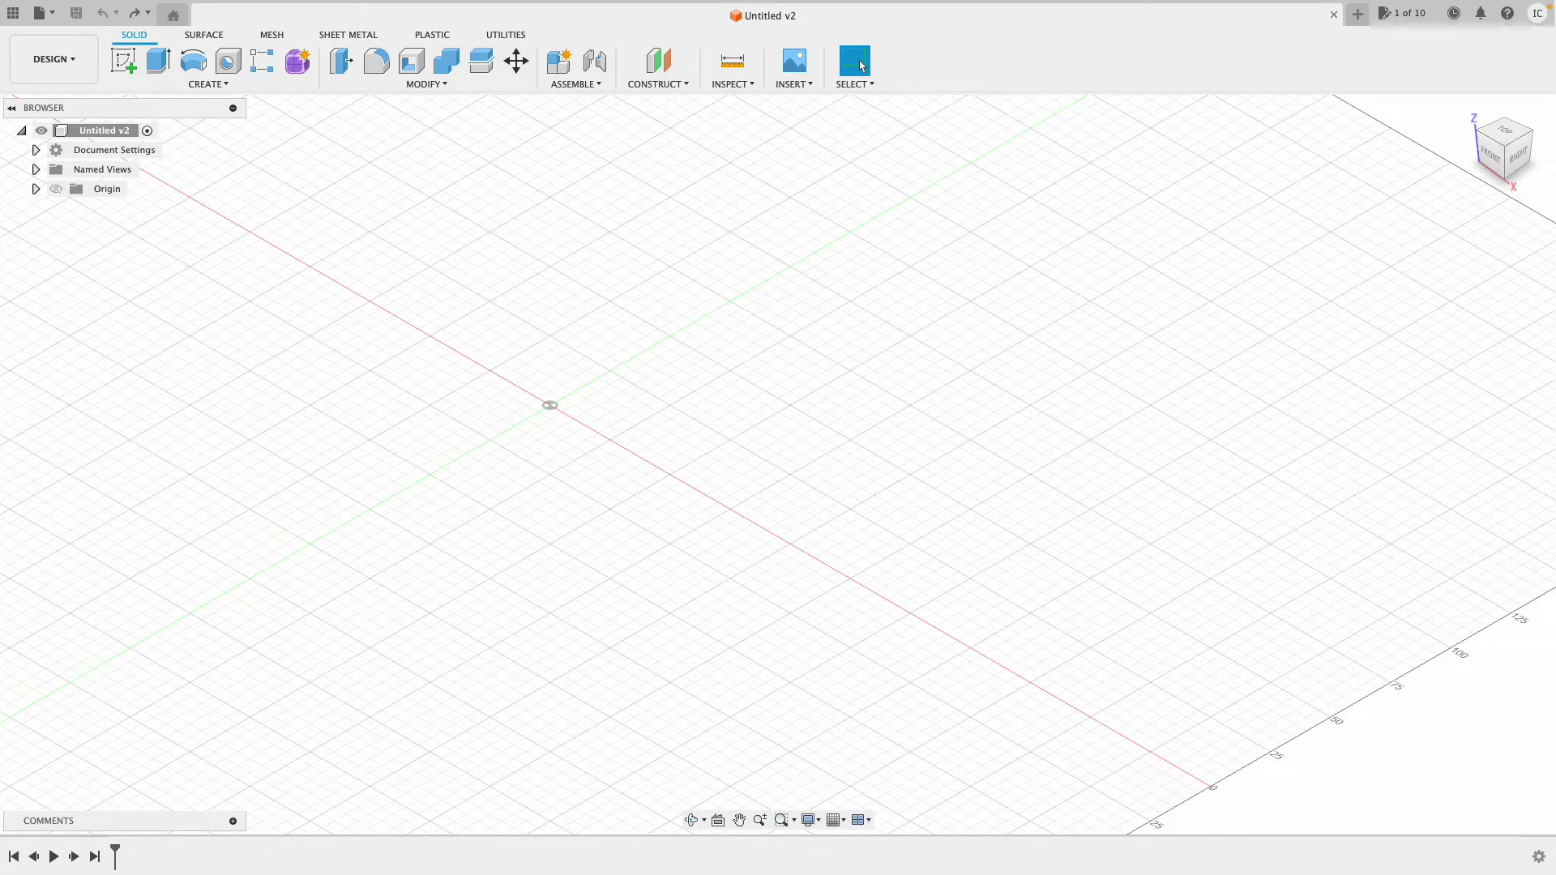
# Orbit the view and create Sketch1 on the front (XZ) origin plane
pyautogui.moveTo(1504, 150)
pyautogui.mouseDown()
pyautogui.moveTo(1538, 124)
pyautogui.moveTo(1508, 158)
pyautogui.mouseUp()
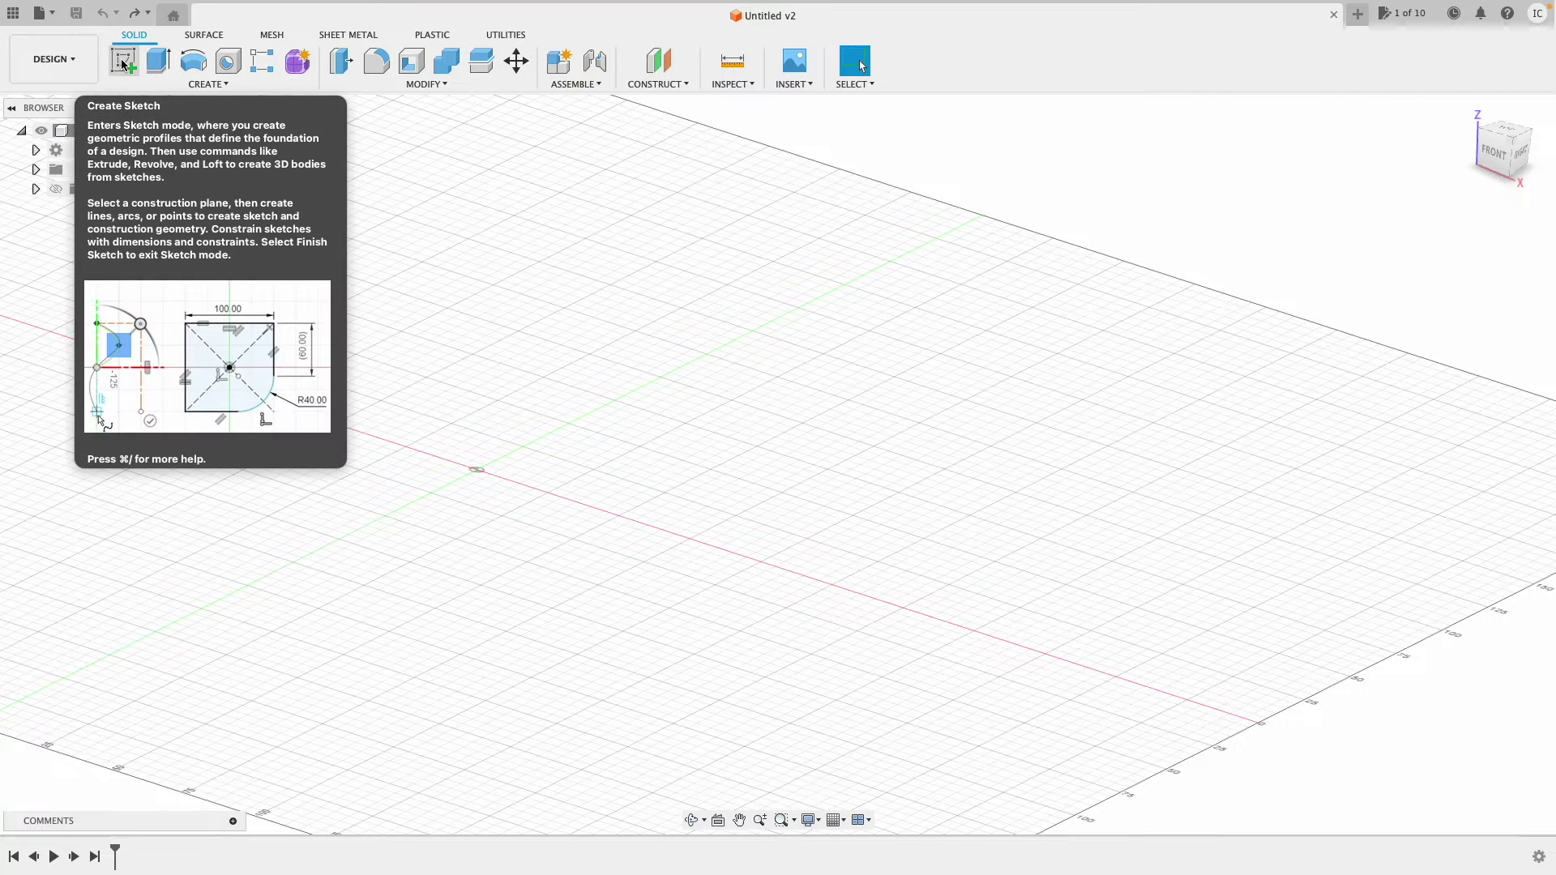
pyautogui.click(123, 64)
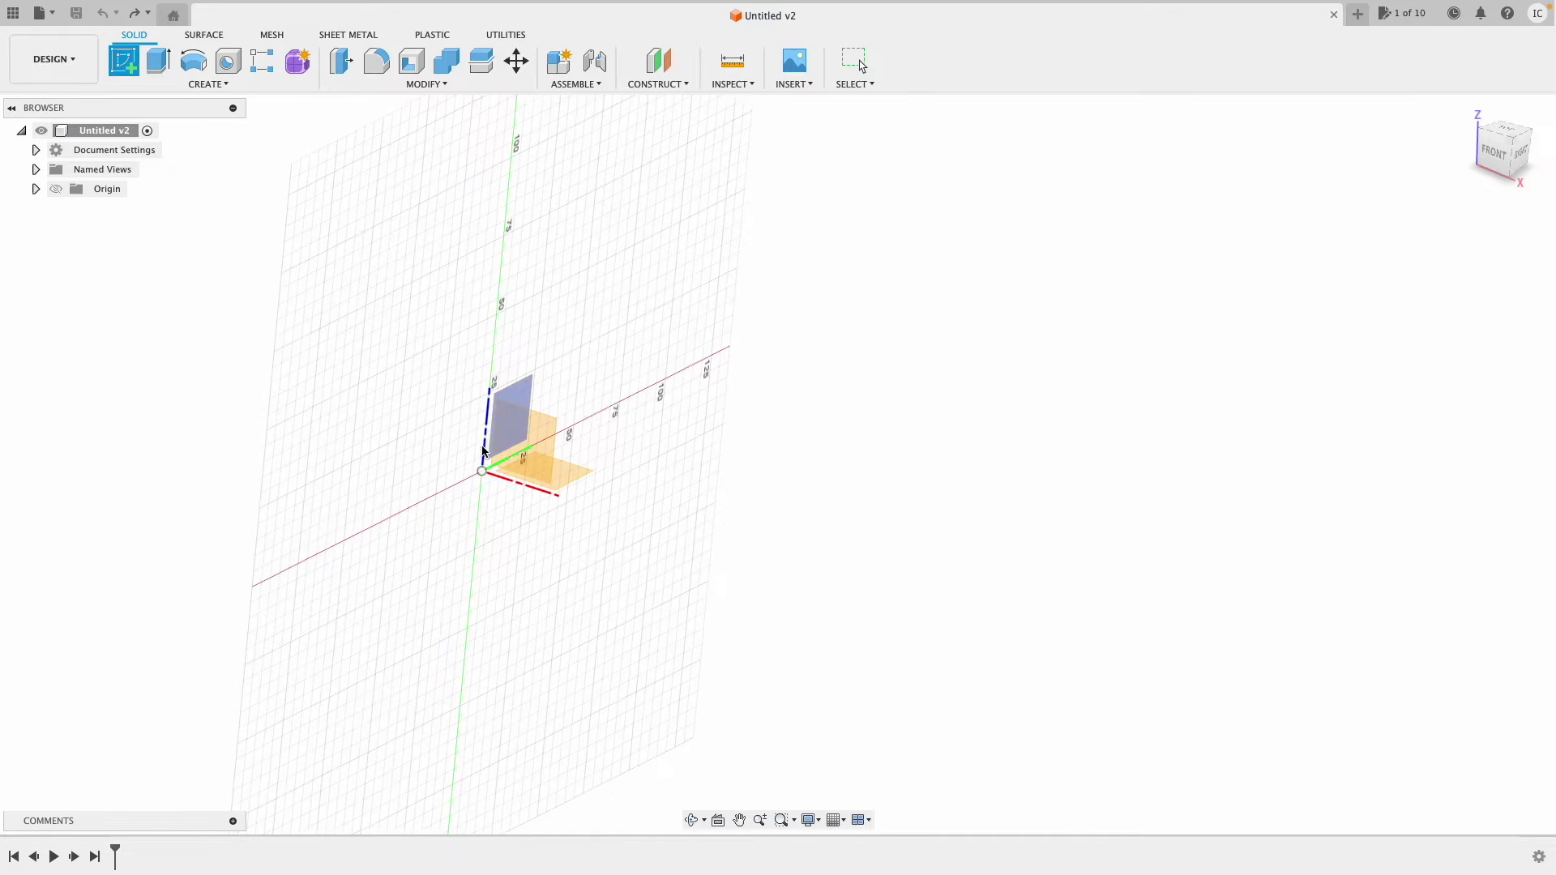
pyautogui.click(506, 429)
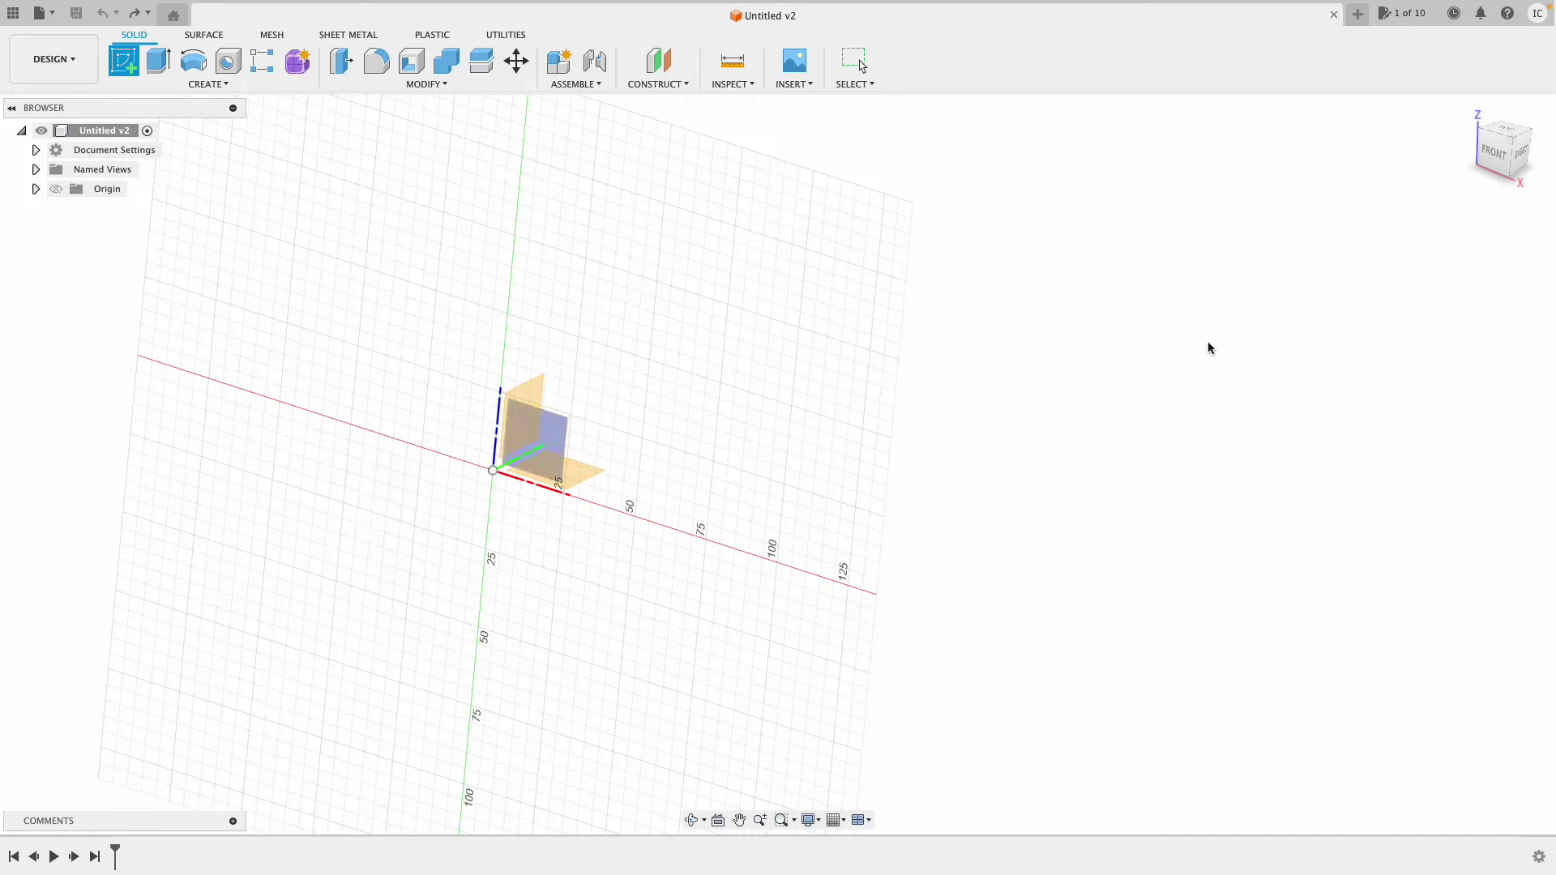
pyautogui.click(549, 428)
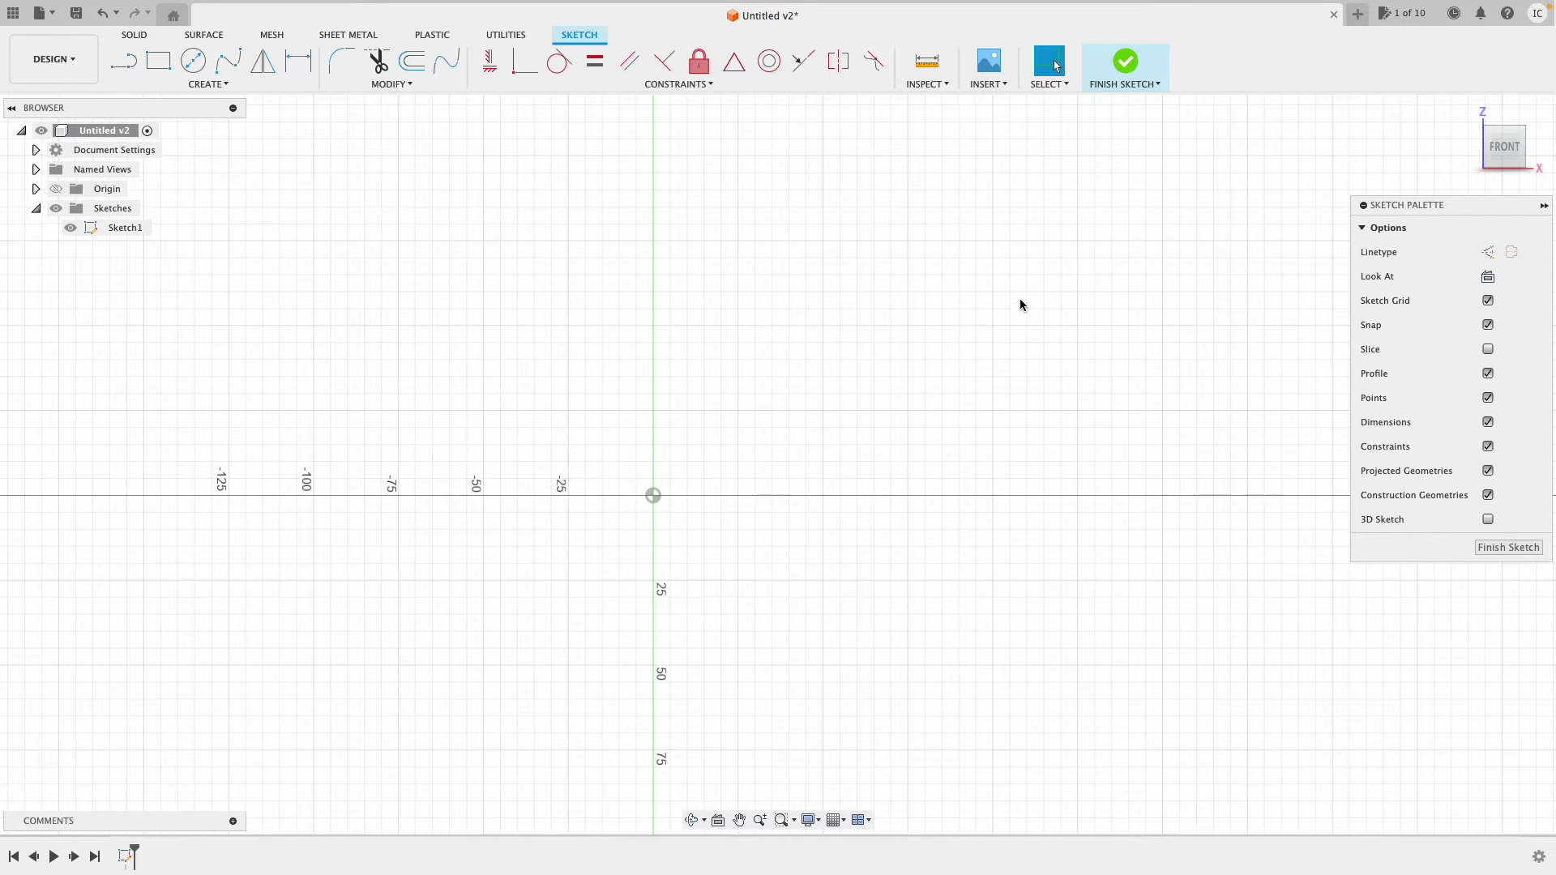
pyautogui.click(130, 65)
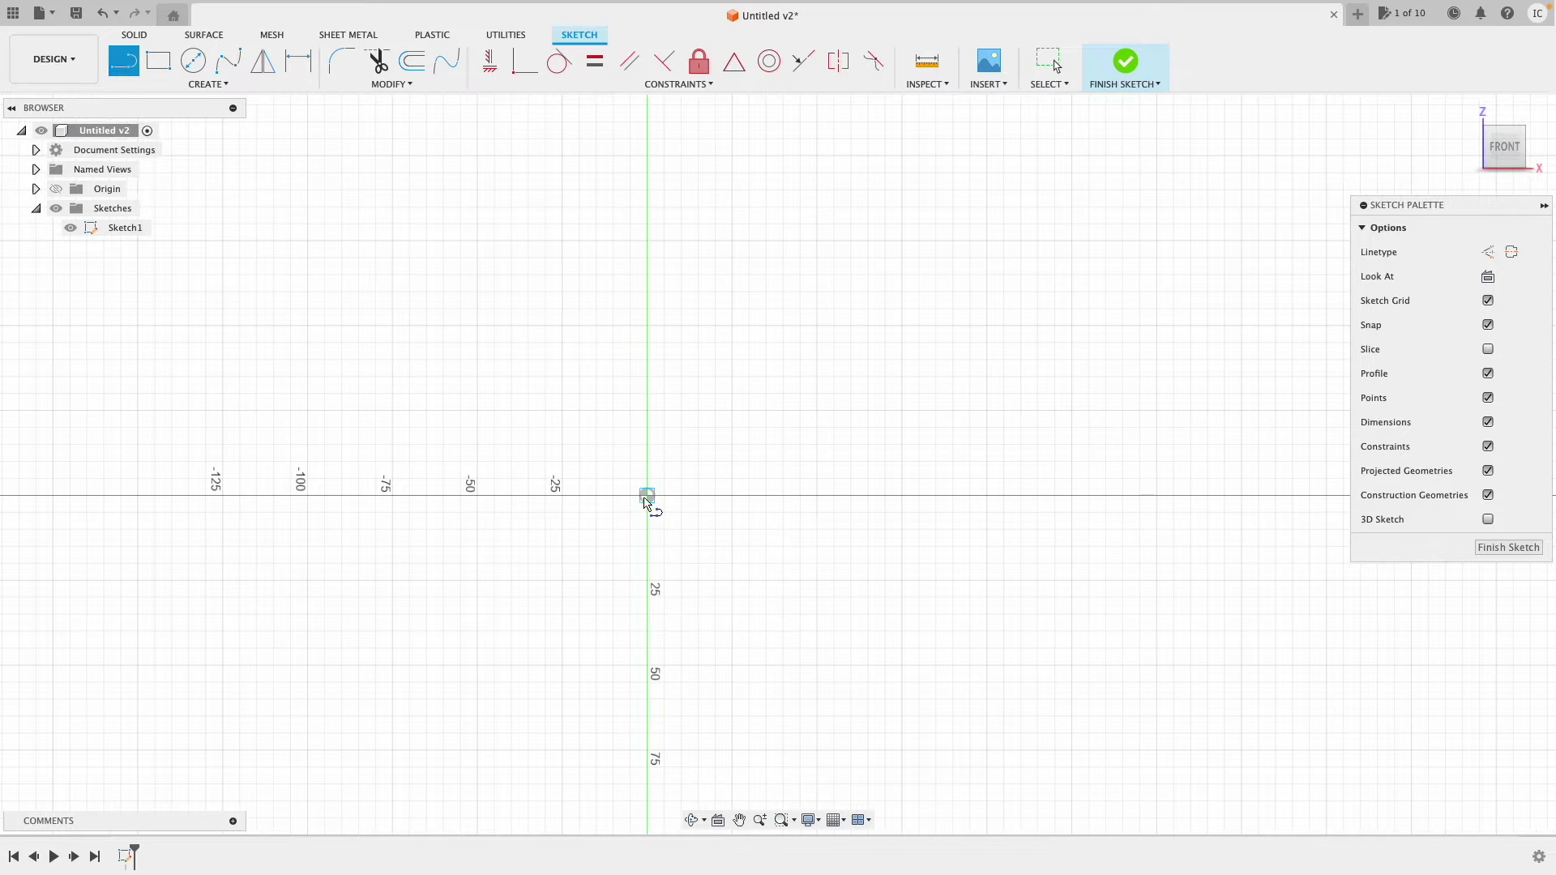
# Draw a horizontal line from the origin along X and dimension it to 300 mm
pyautogui.click(646, 496)
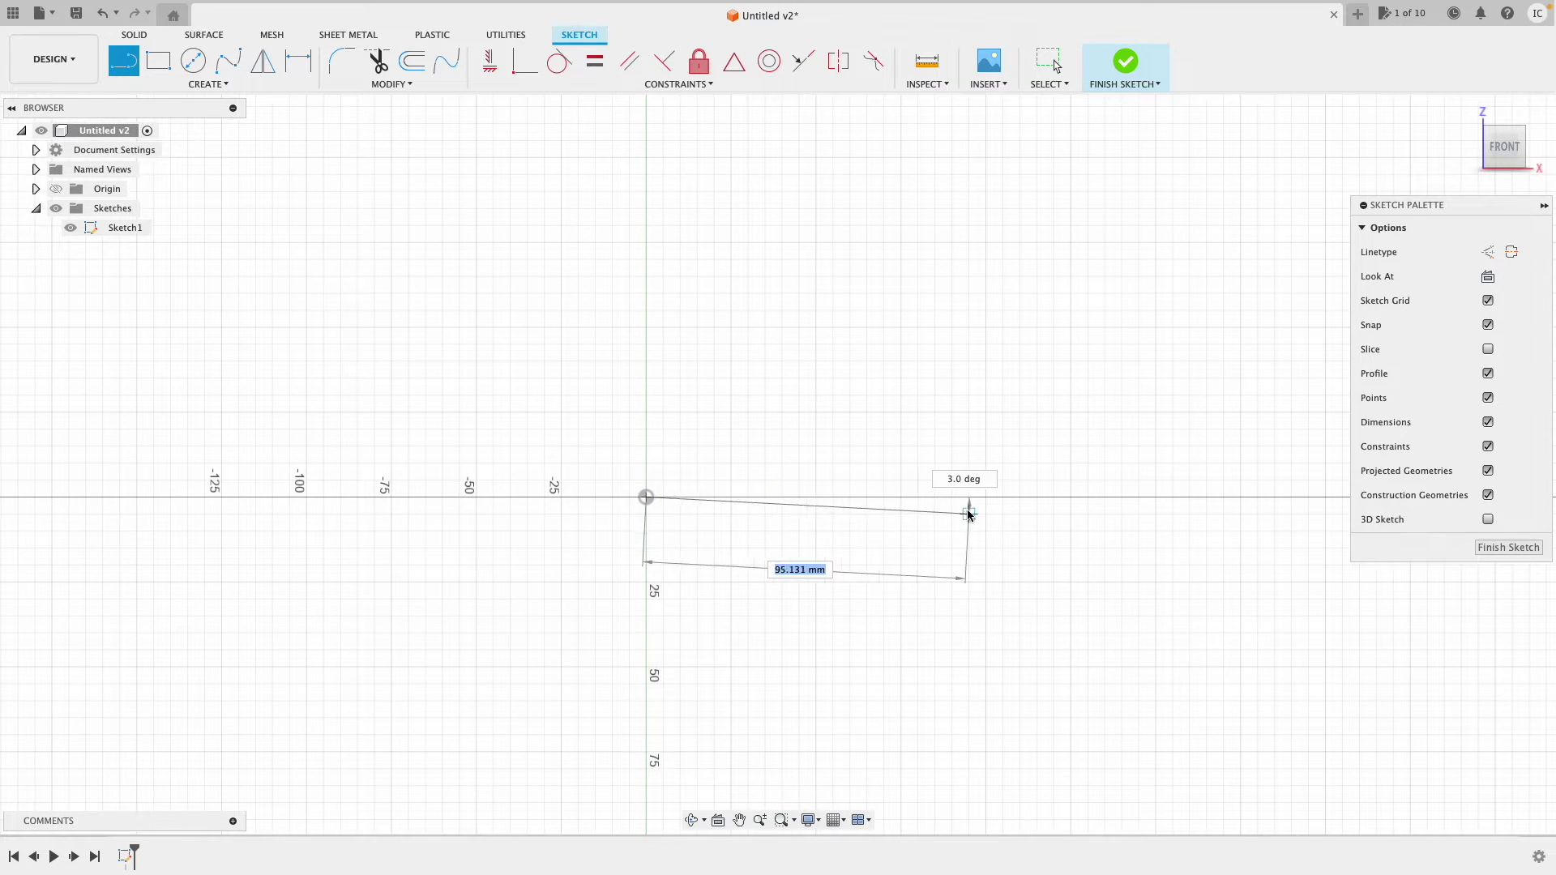
pyautogui.click(1053, 496)
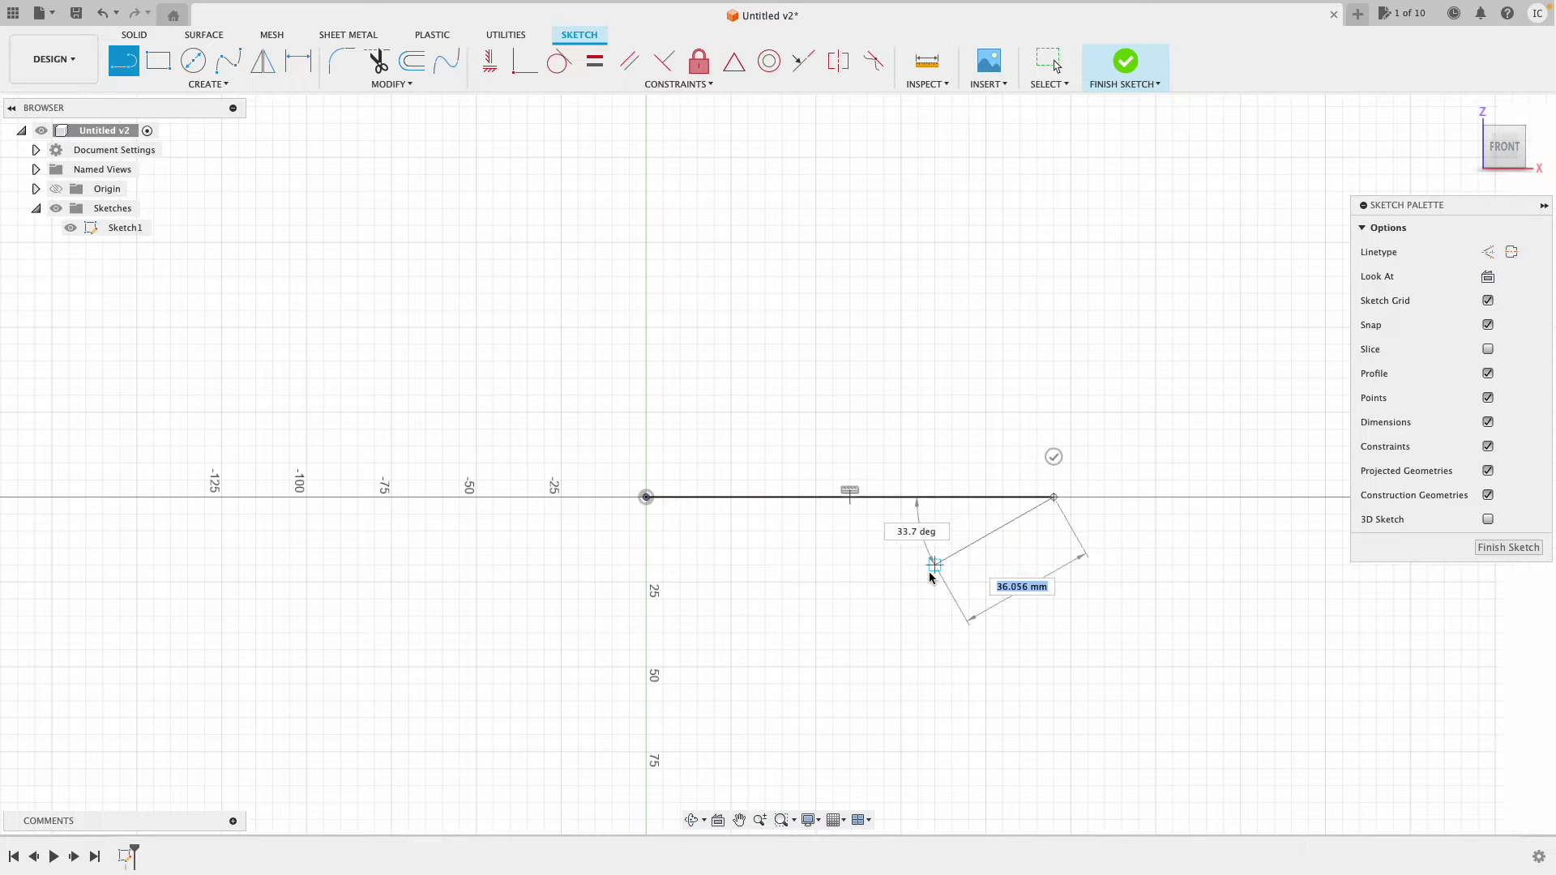
pyautogui.press('Escape')
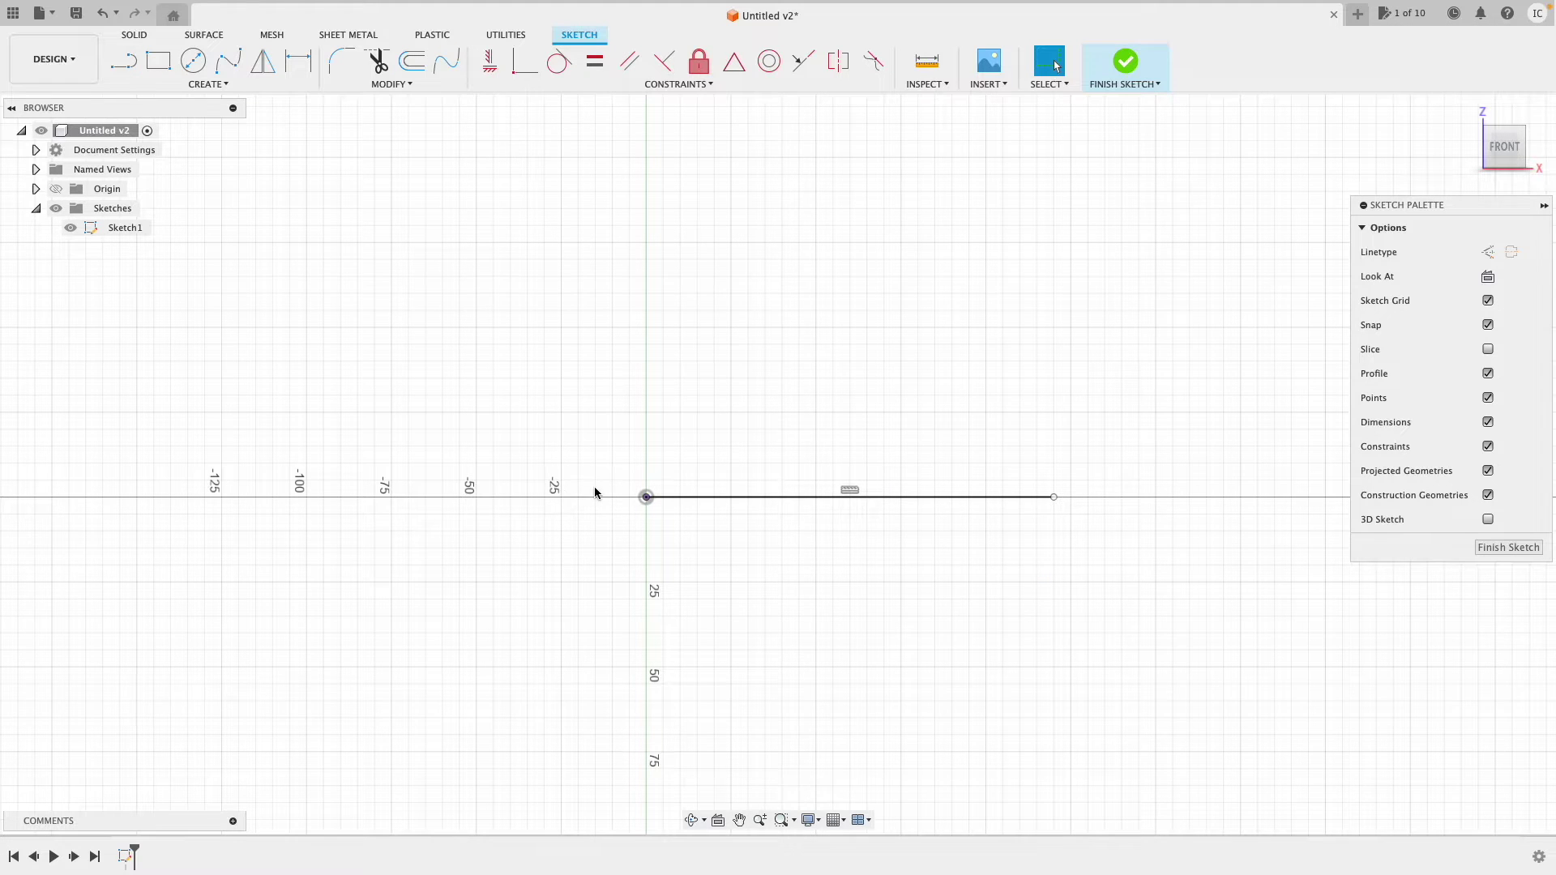
pyautogui.click(304, 64)
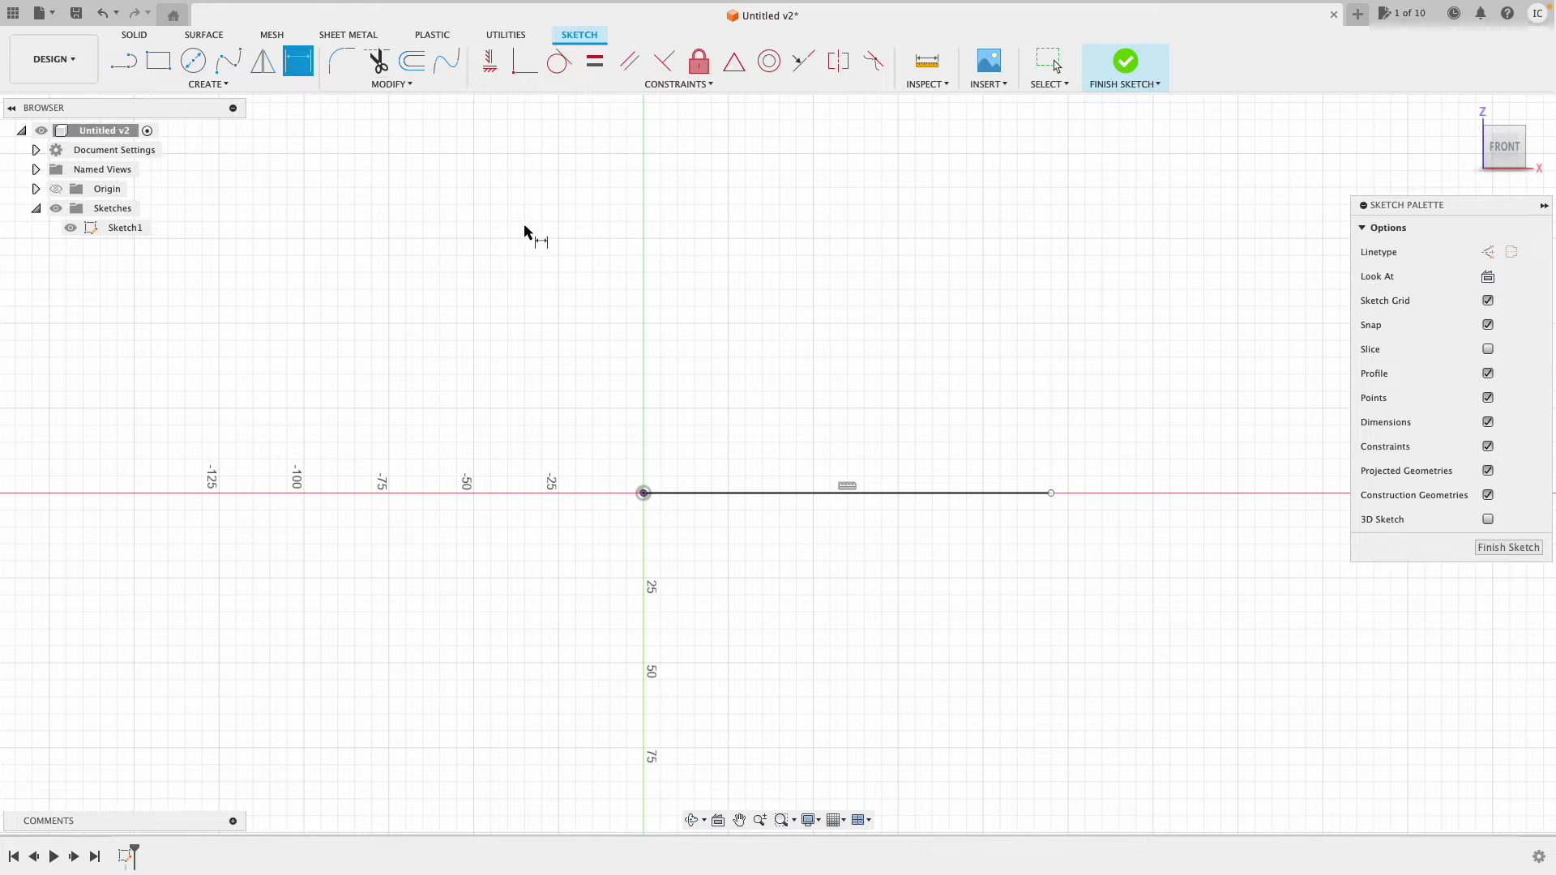
pyautogui.click(754, 493)
pyautogui.click(753, 522)
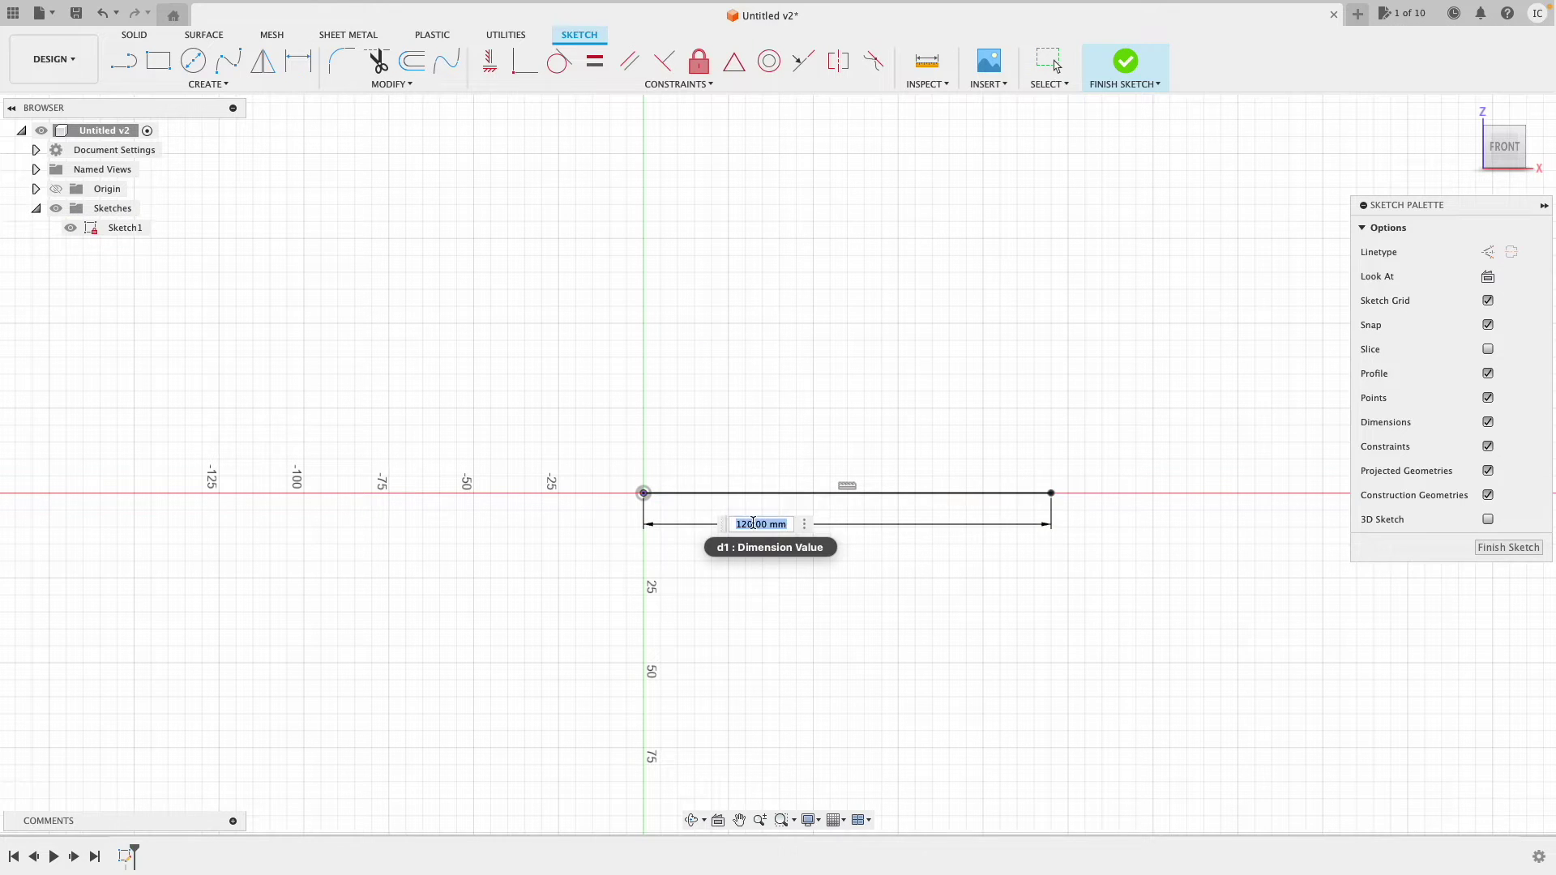
pyautogui.press('Return')
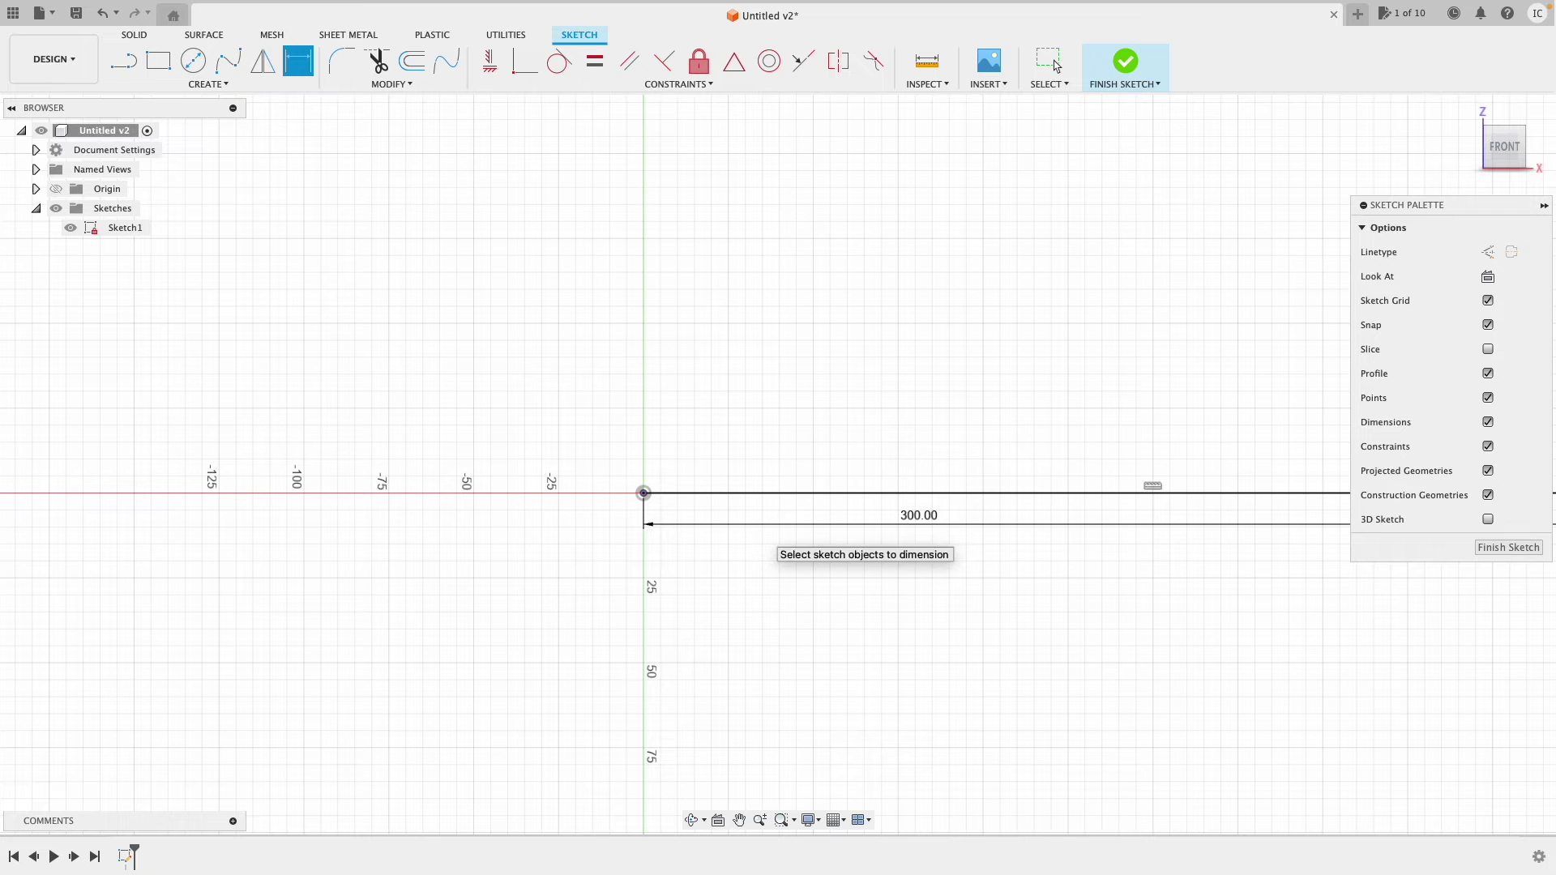
# Zoom out and pan so the whole 300 mm line fits in view
pyautogui.click(759, 819)
pyautogui.moveTo(843, 640); pyautogui.dragTo(1062, 567)
pyautogui.hscroll(5, 1056, 549)
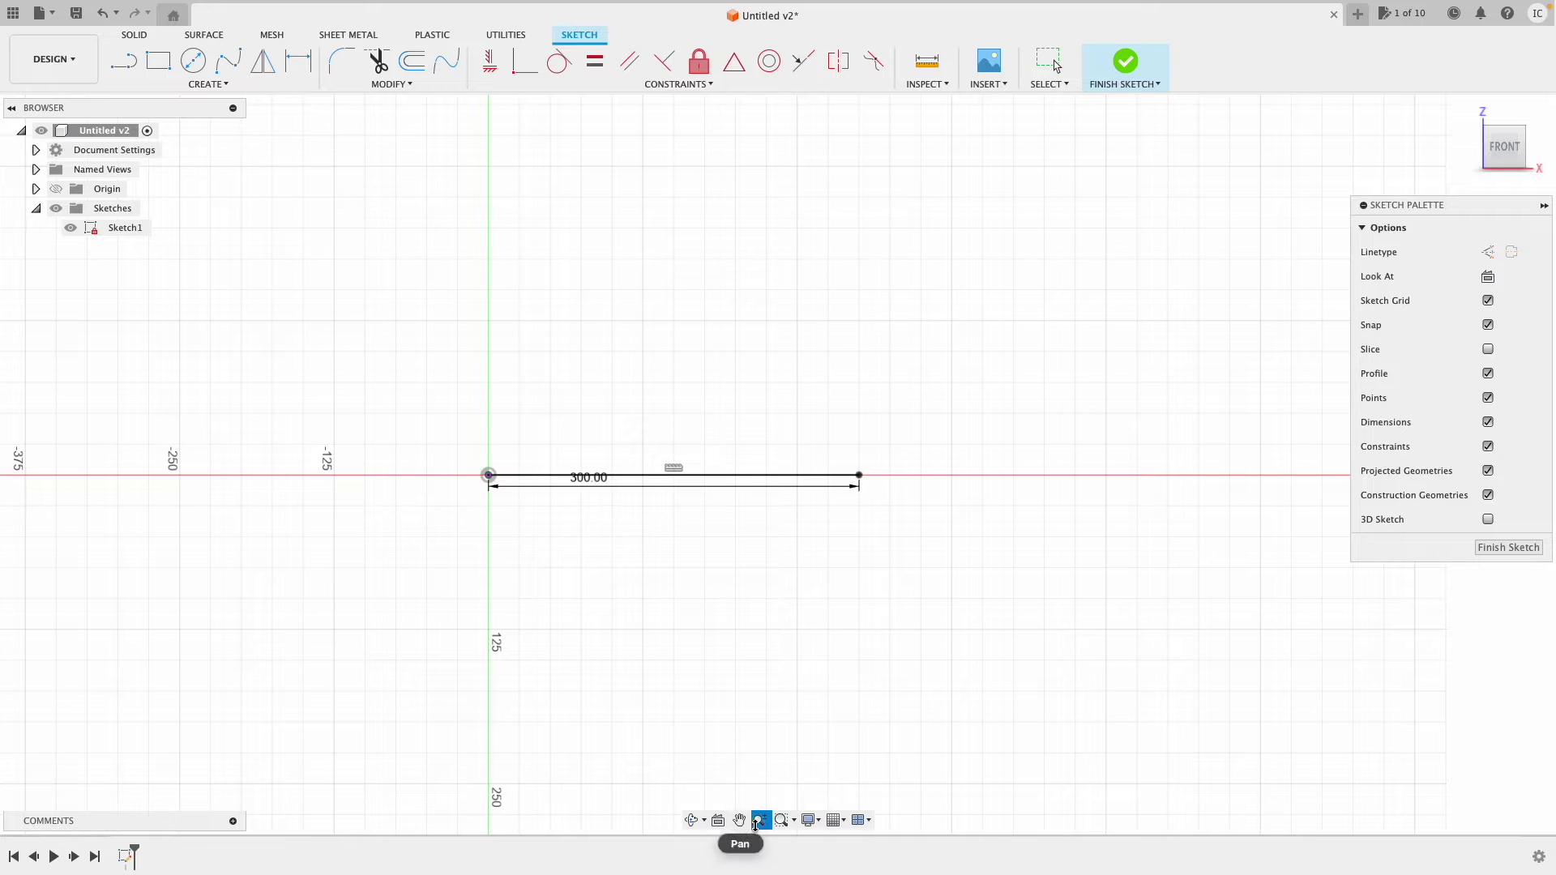
pyautogui.hscroll(1, 749, 830)
pyautogui.click(739, 819)
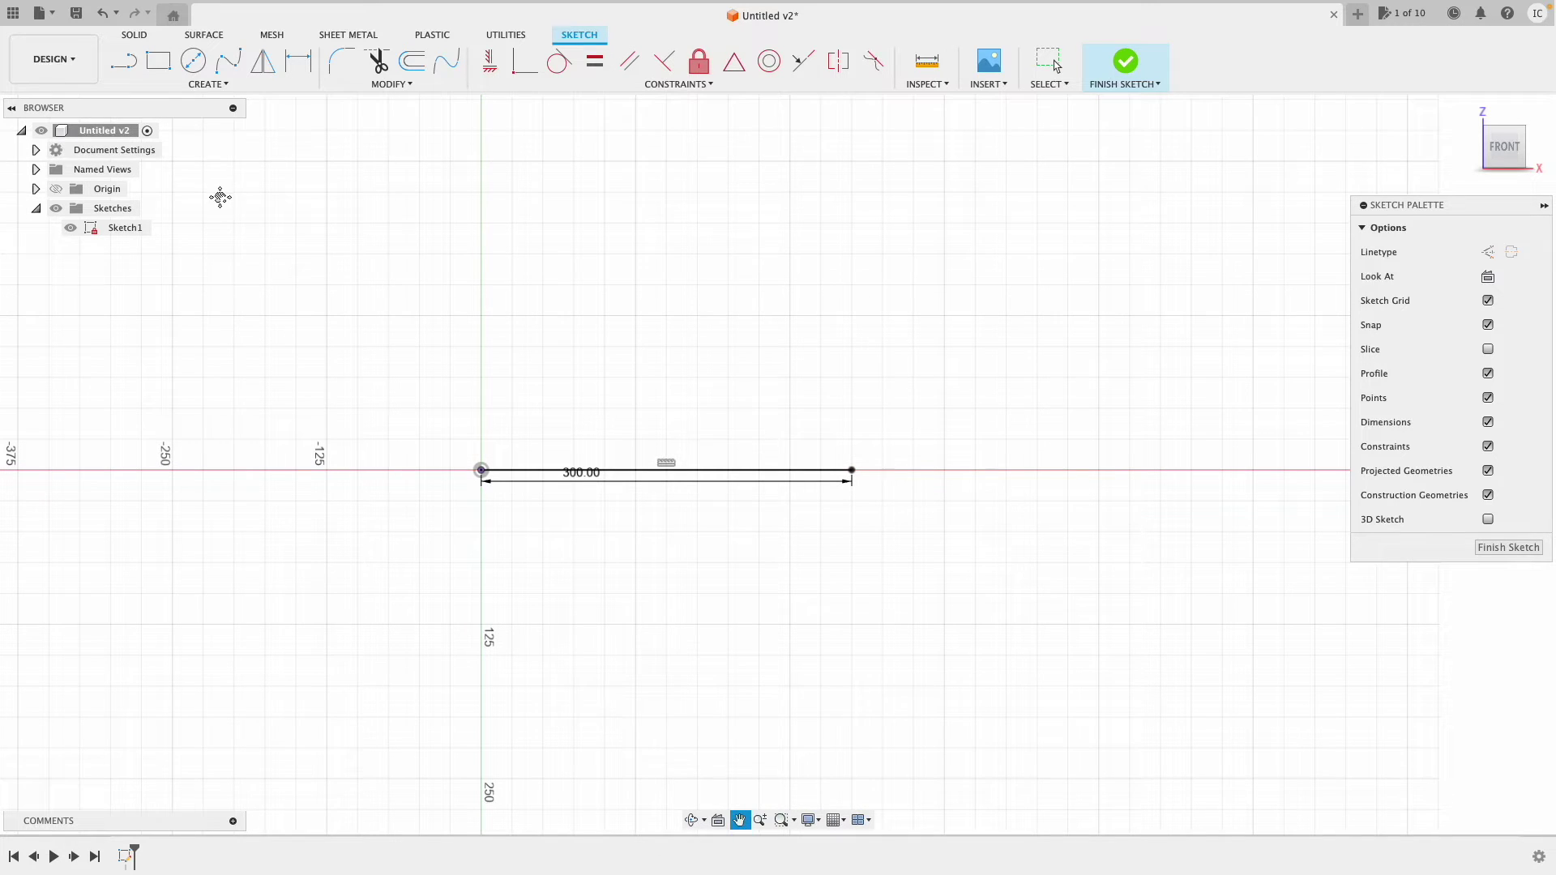
pyautogui.press('d')
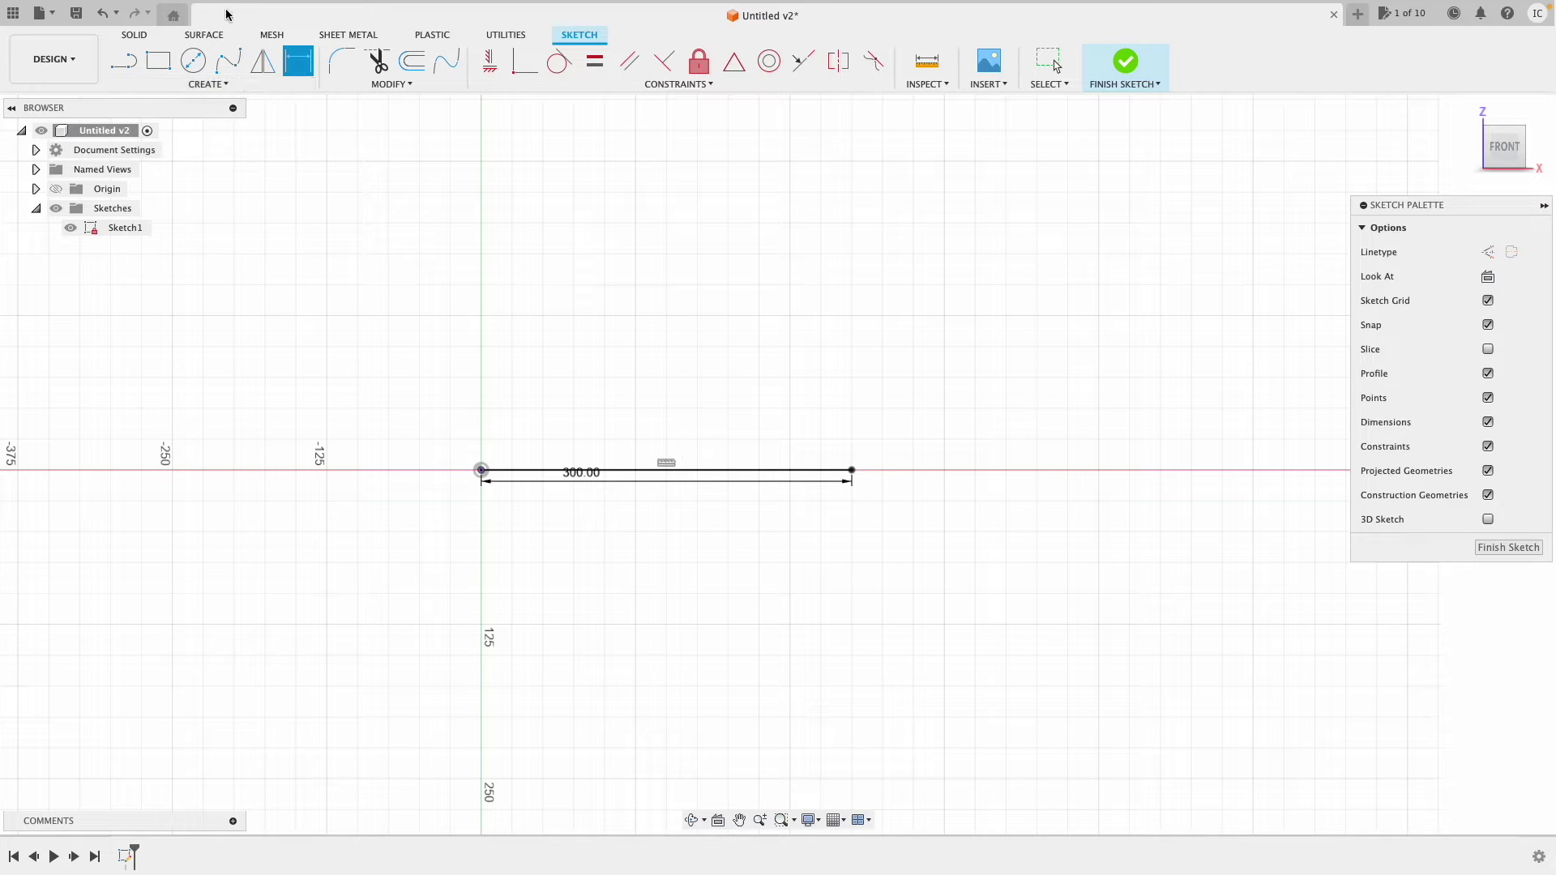
# Draw a 3-point arc from the line's right end, rising above it and bulging rightward
pyautogui.click(223, 86)
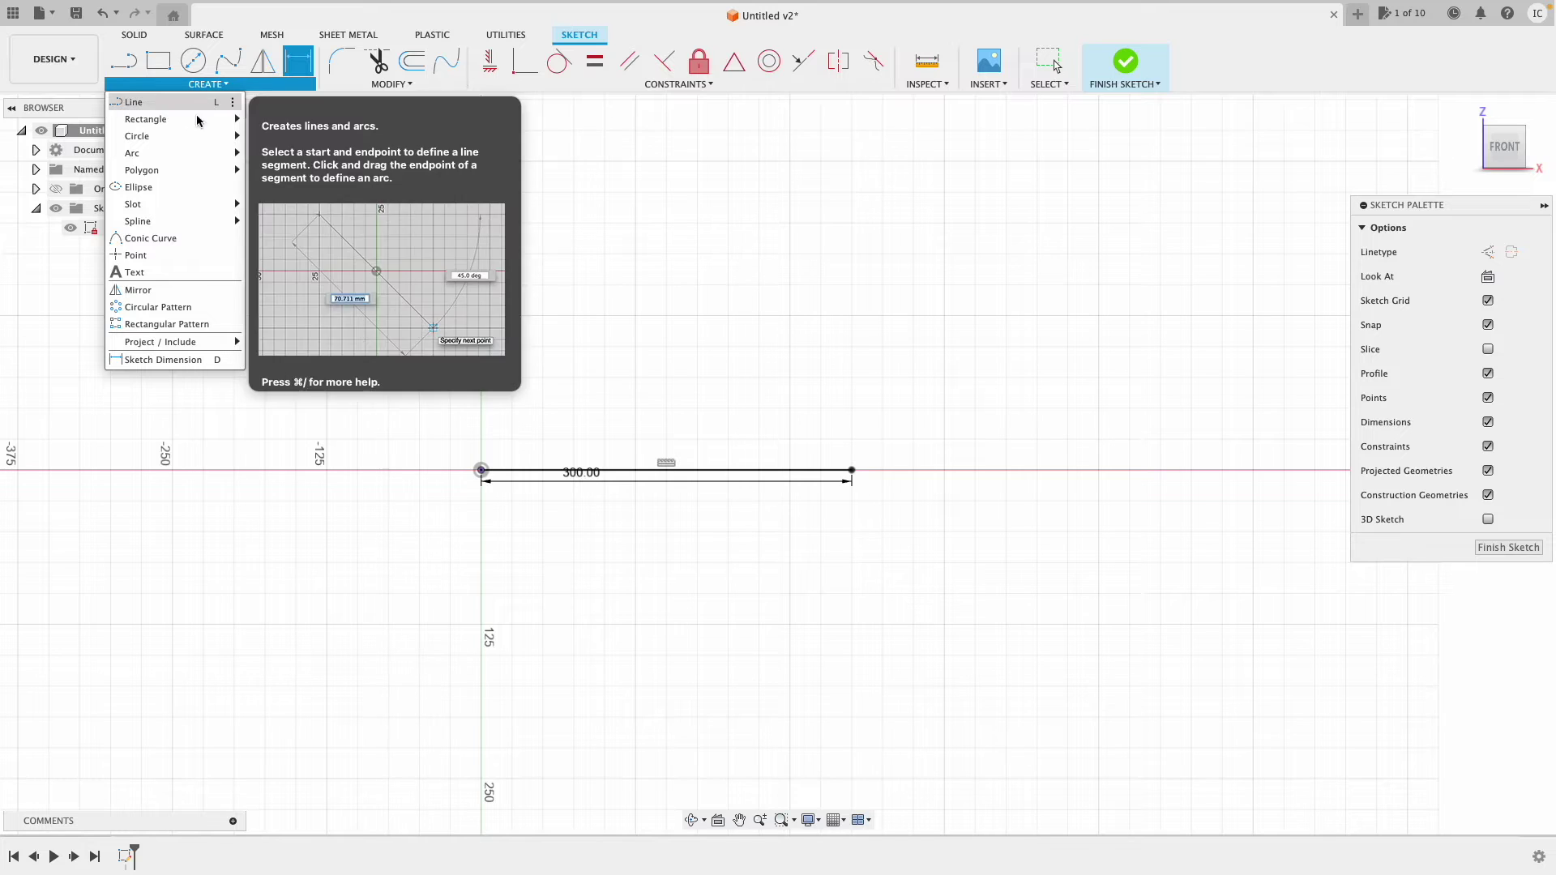
pyautogui.moveTo(181, 154)
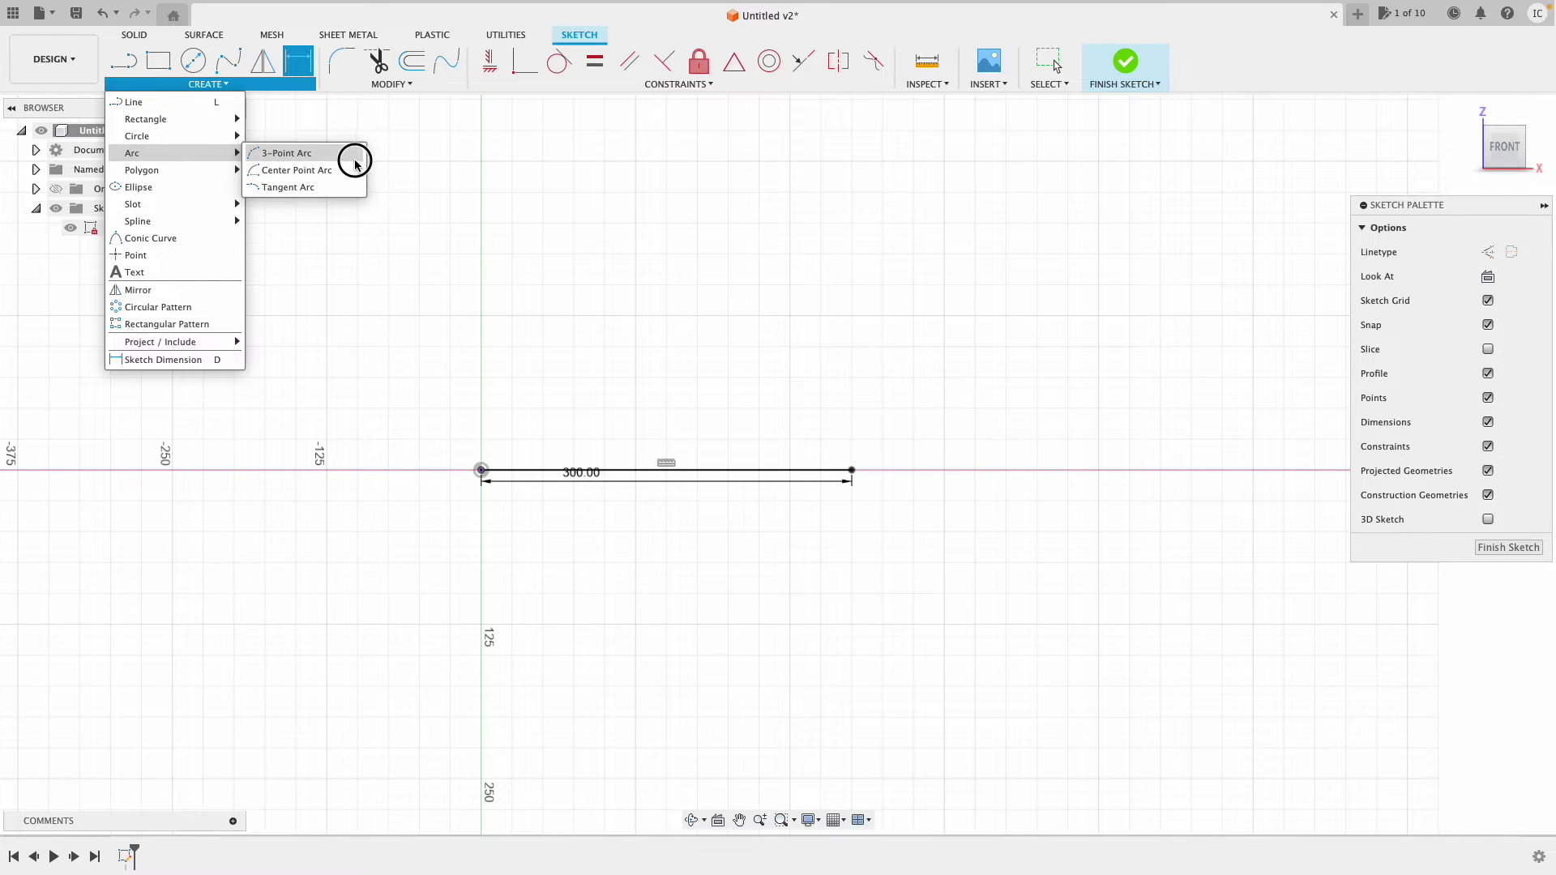
pyautogui.click(222, 85)
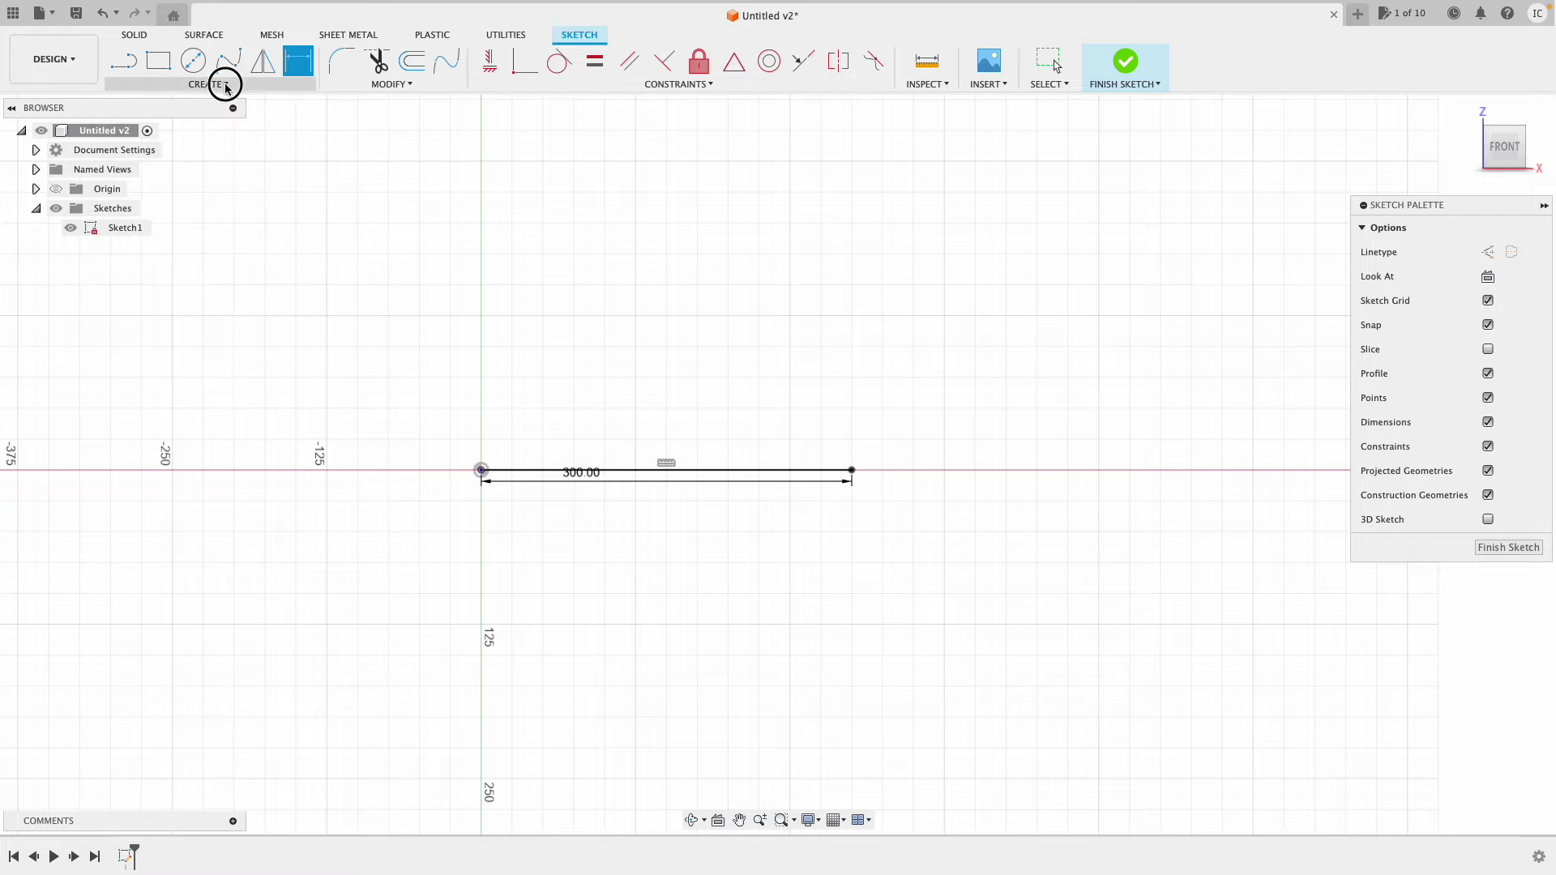
pyautogui.click(223, 85)
pyautogui.moveTo(173, 157)
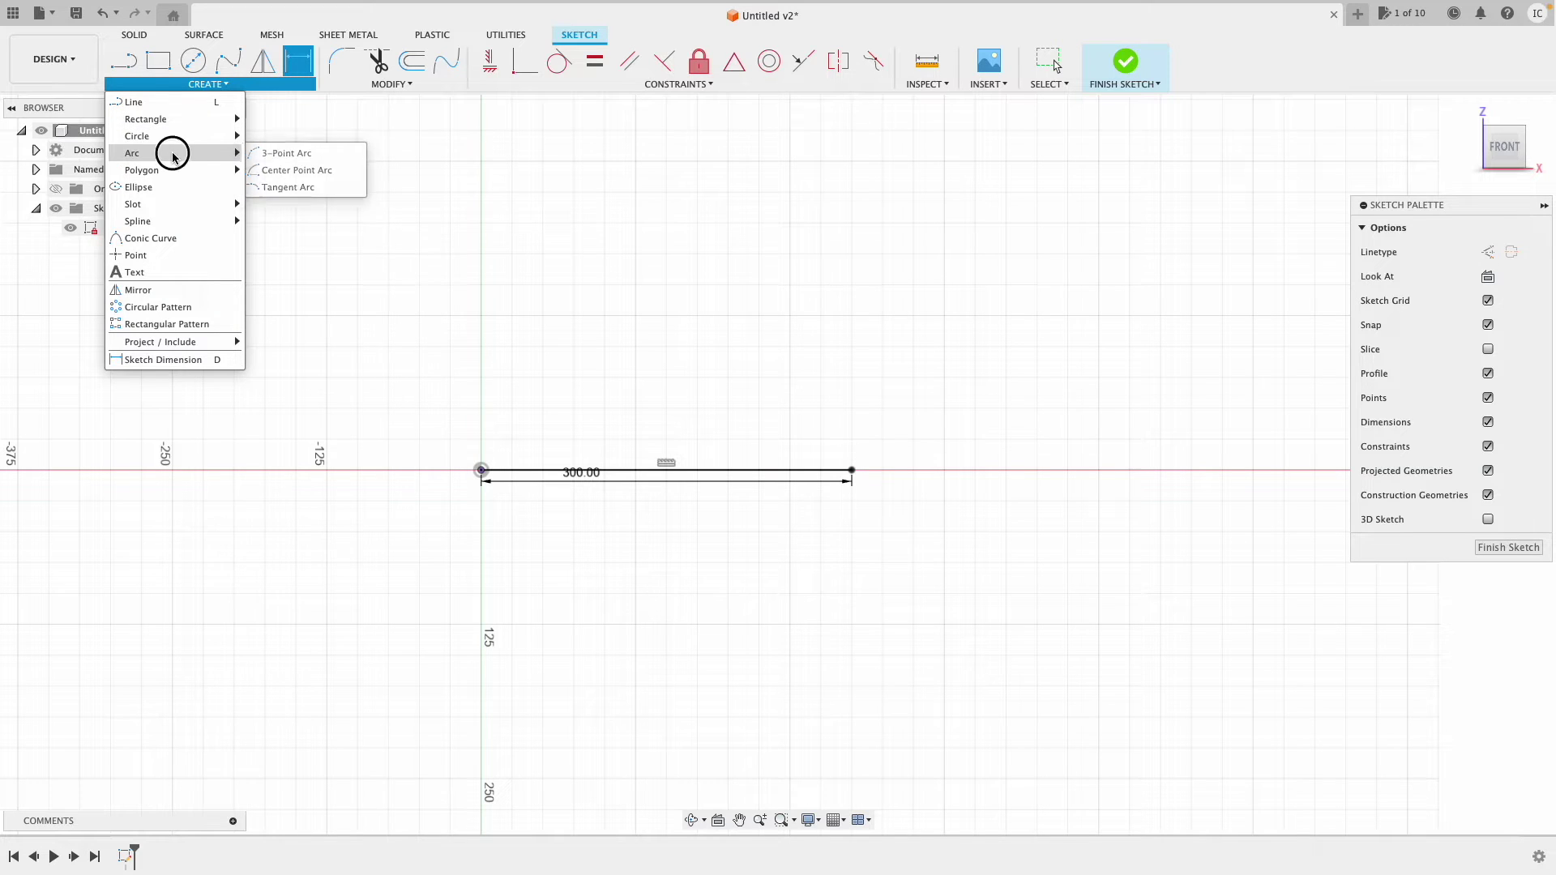
pyautogui.click(318, 151)
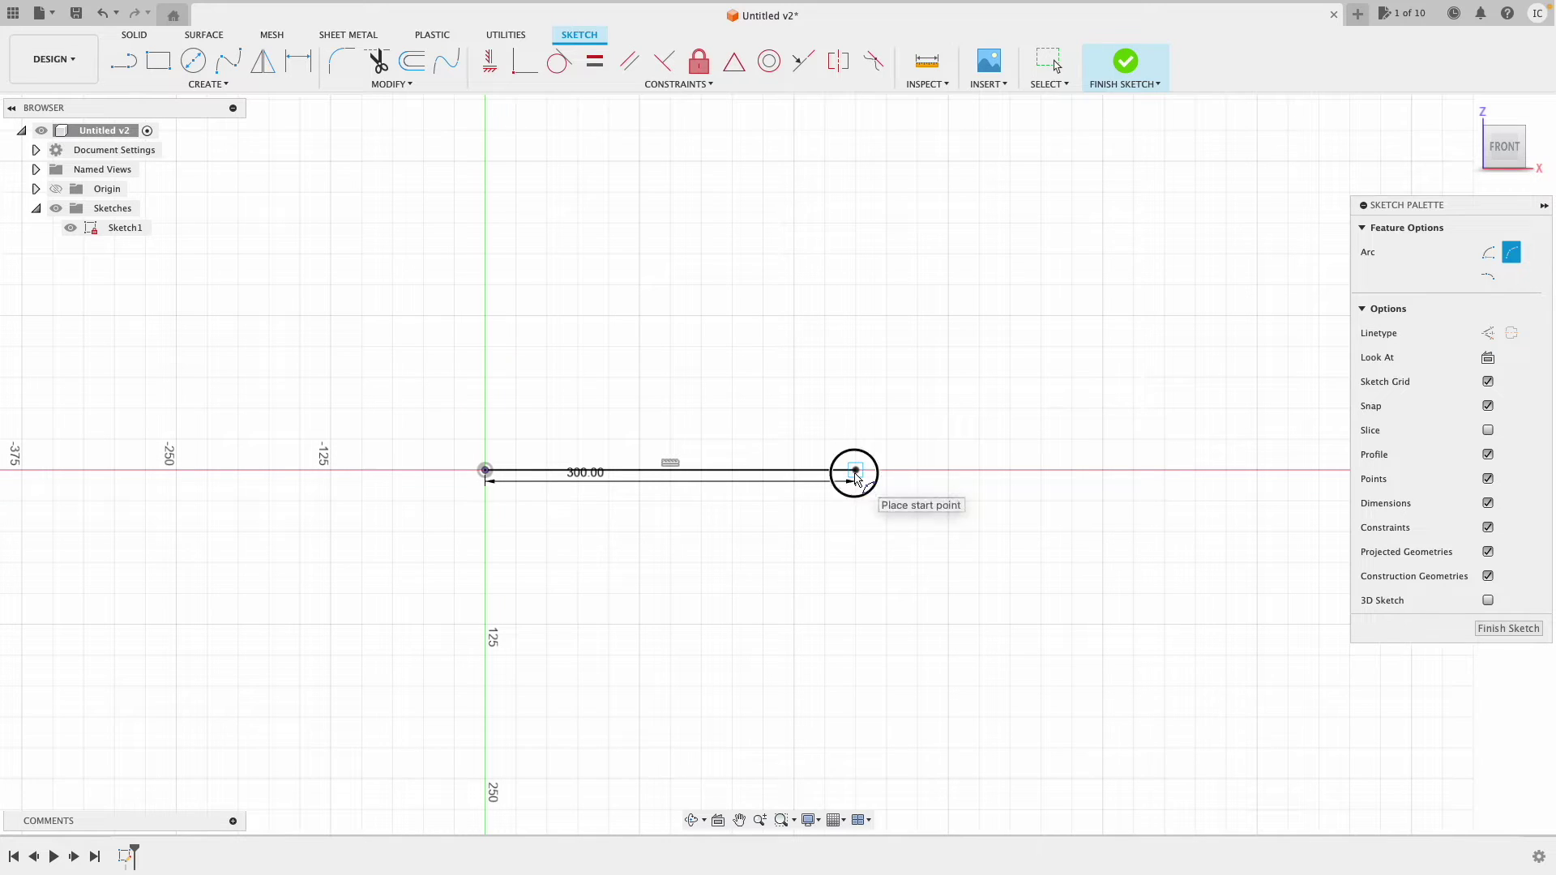
pyautogui.click(852, 470)
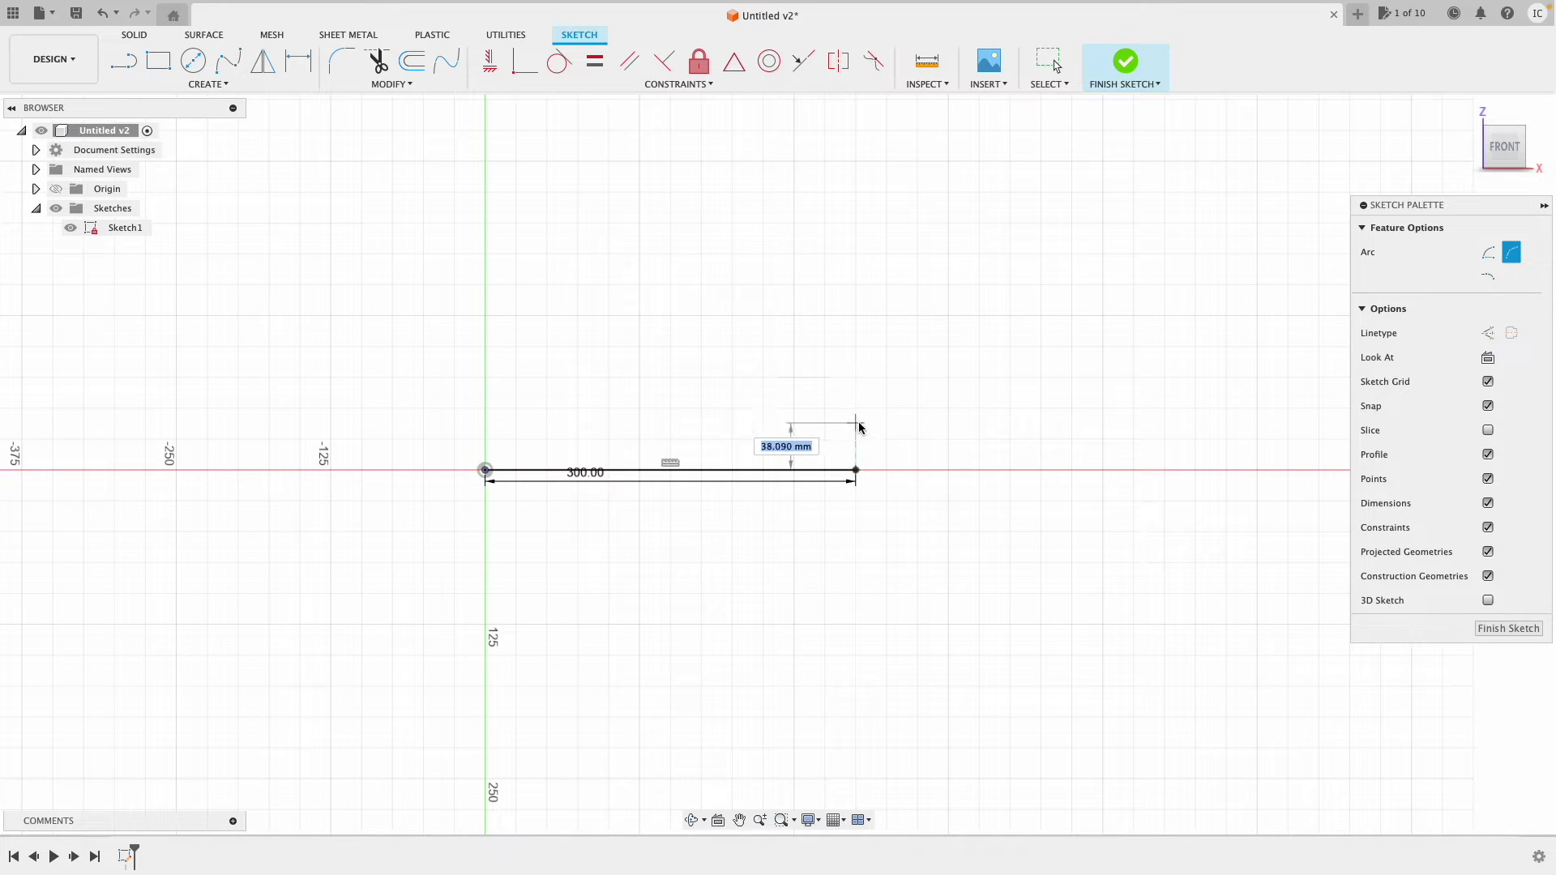
pyautogui.click(856, 422)
pyautogui.click(879, 444)
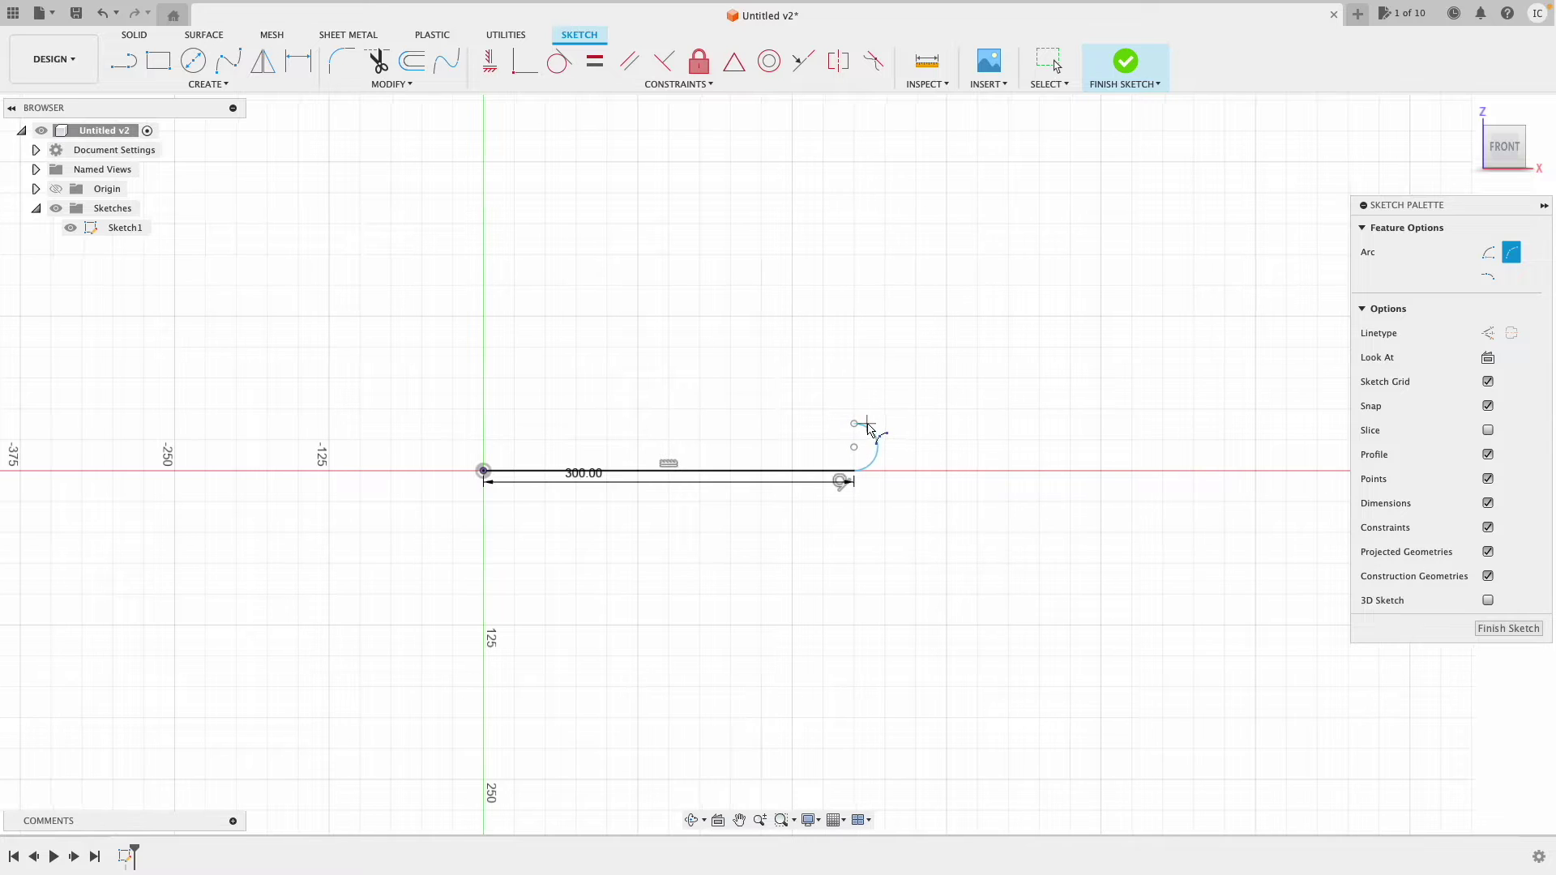
pyautogui.press('Escape')
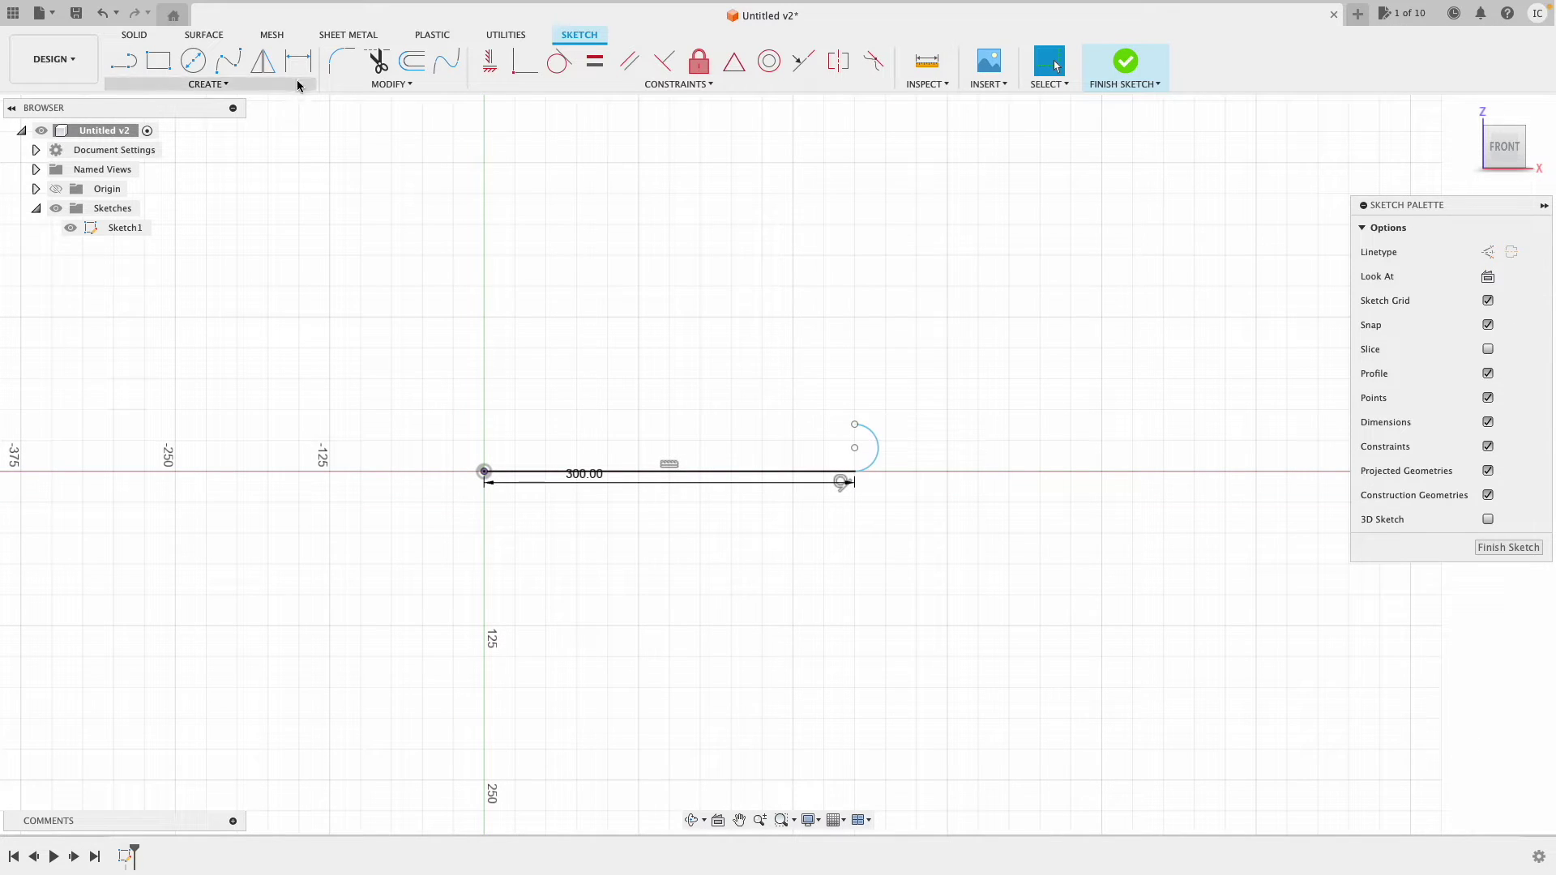
# Dimension the arc radius to 18 mm and drag the 300 mm dimension lower
pyautogui.press('d')
pyautogui.click(879, 464)
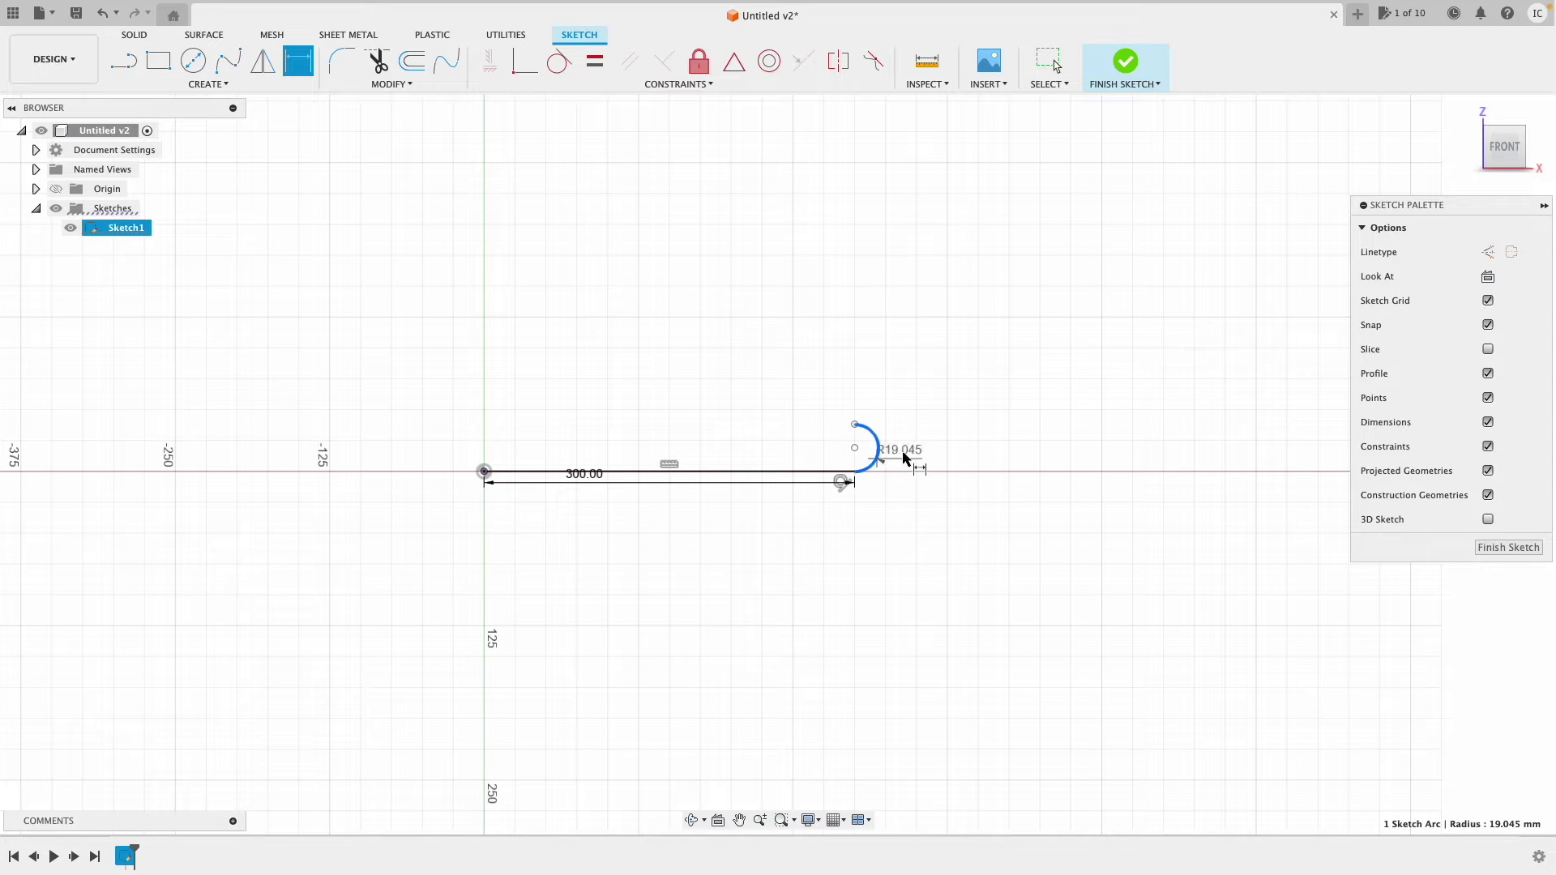
pyautogui.click(933, 445)
pyautogui.write('18')
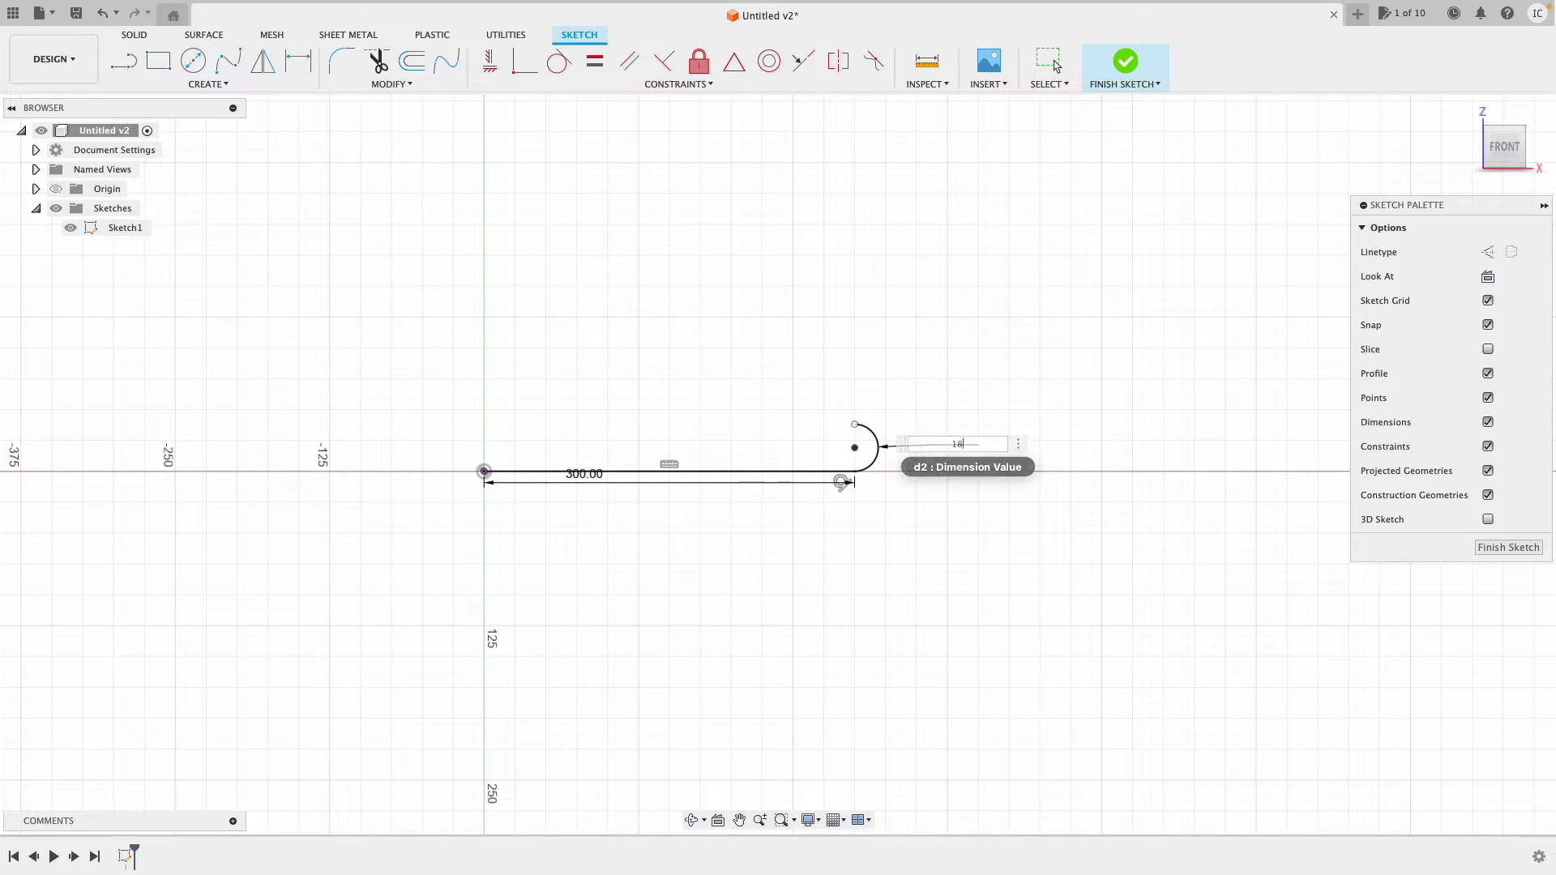
pyautogui.press('Return')
pyautogui.press('Escape')
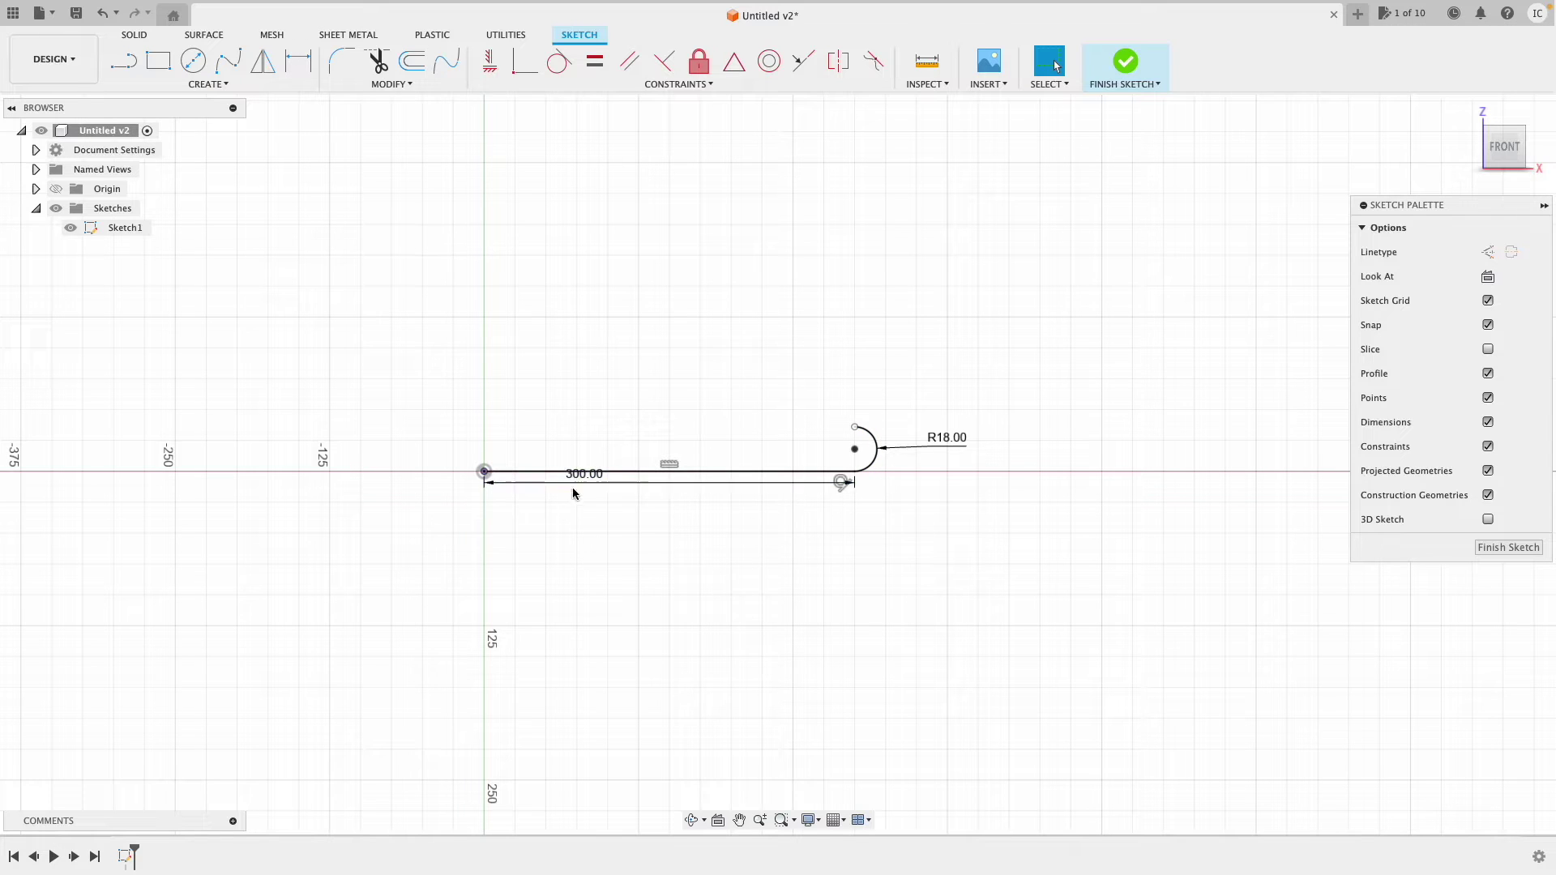
pyautogui.moveTo(573, 489); pyautogui.dragTo(661, 522)
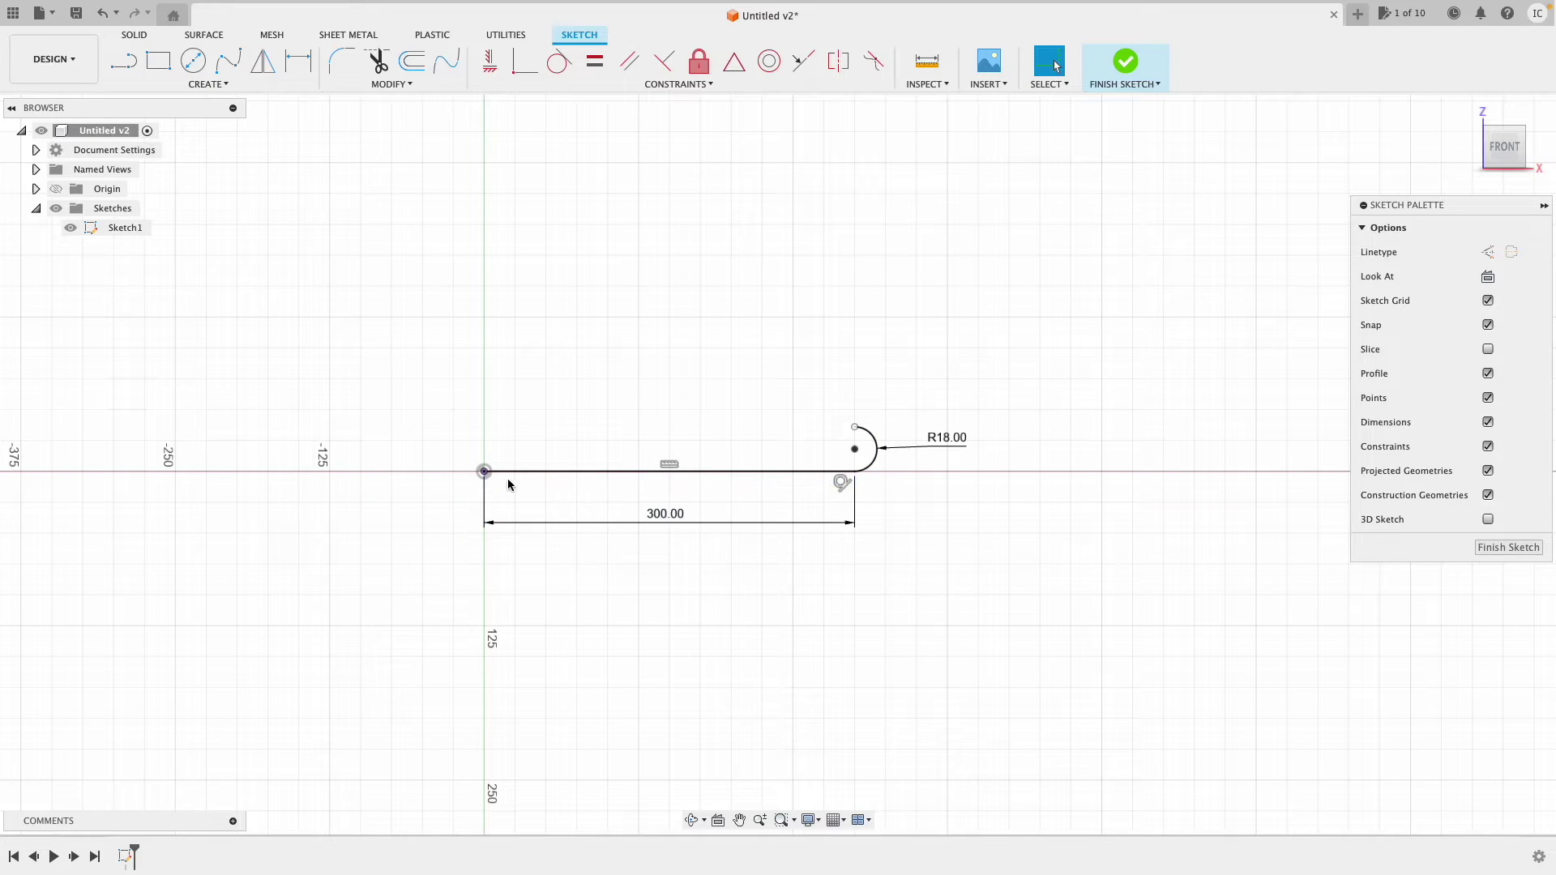
pyautogui.click(855, 471)
# Draw a fit-point spline from the arc's top through the origin to a point beyond
pyautogui.click(467, 321)
pyautogui.click(228, 60)
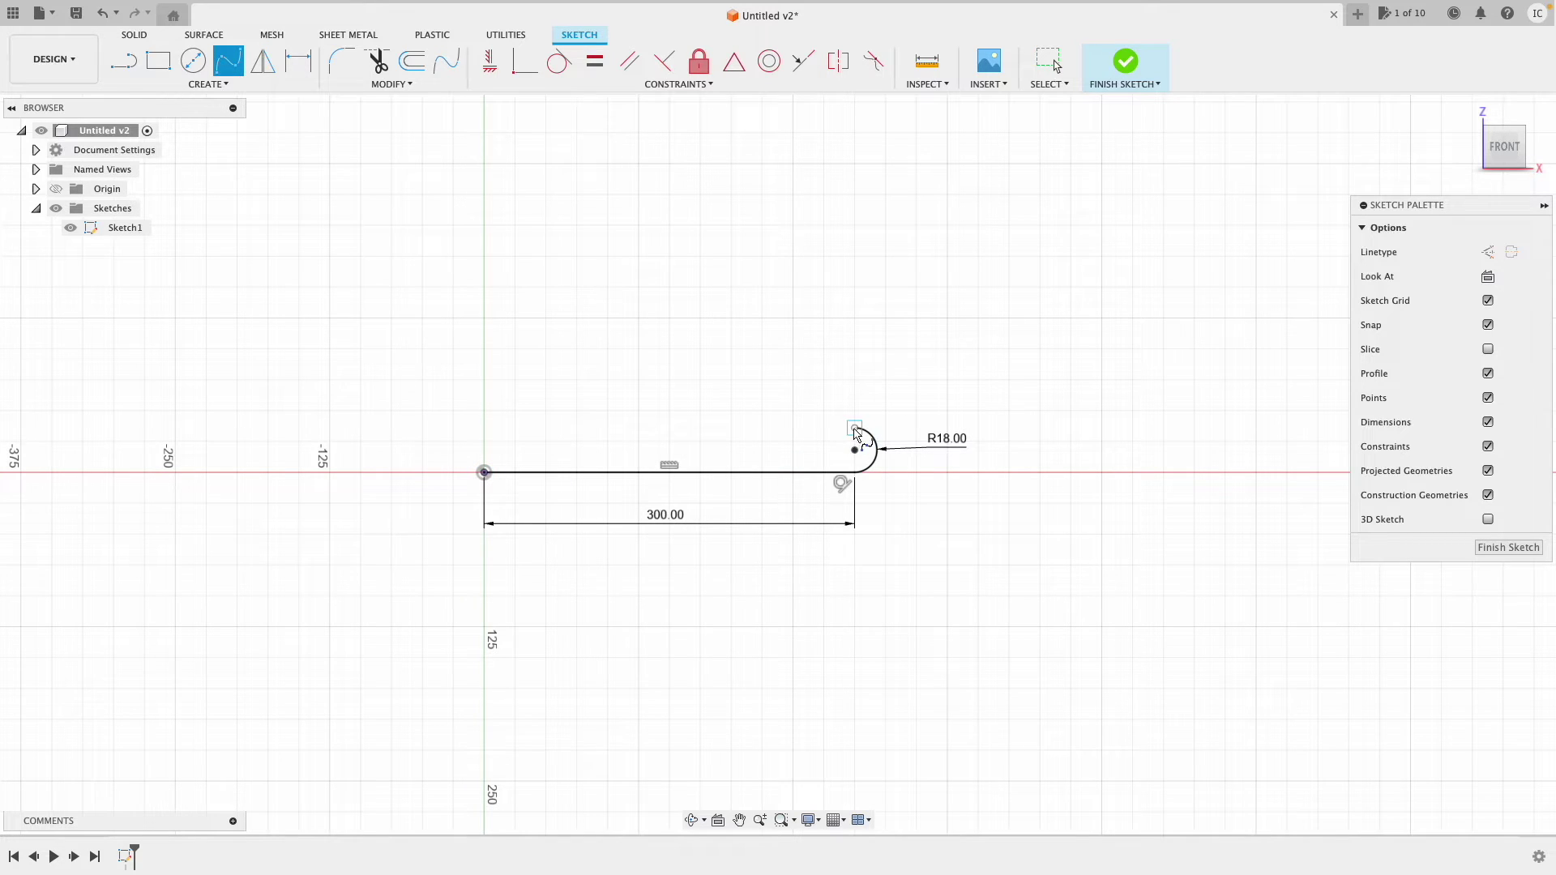
pyautogui.click(854, 429)
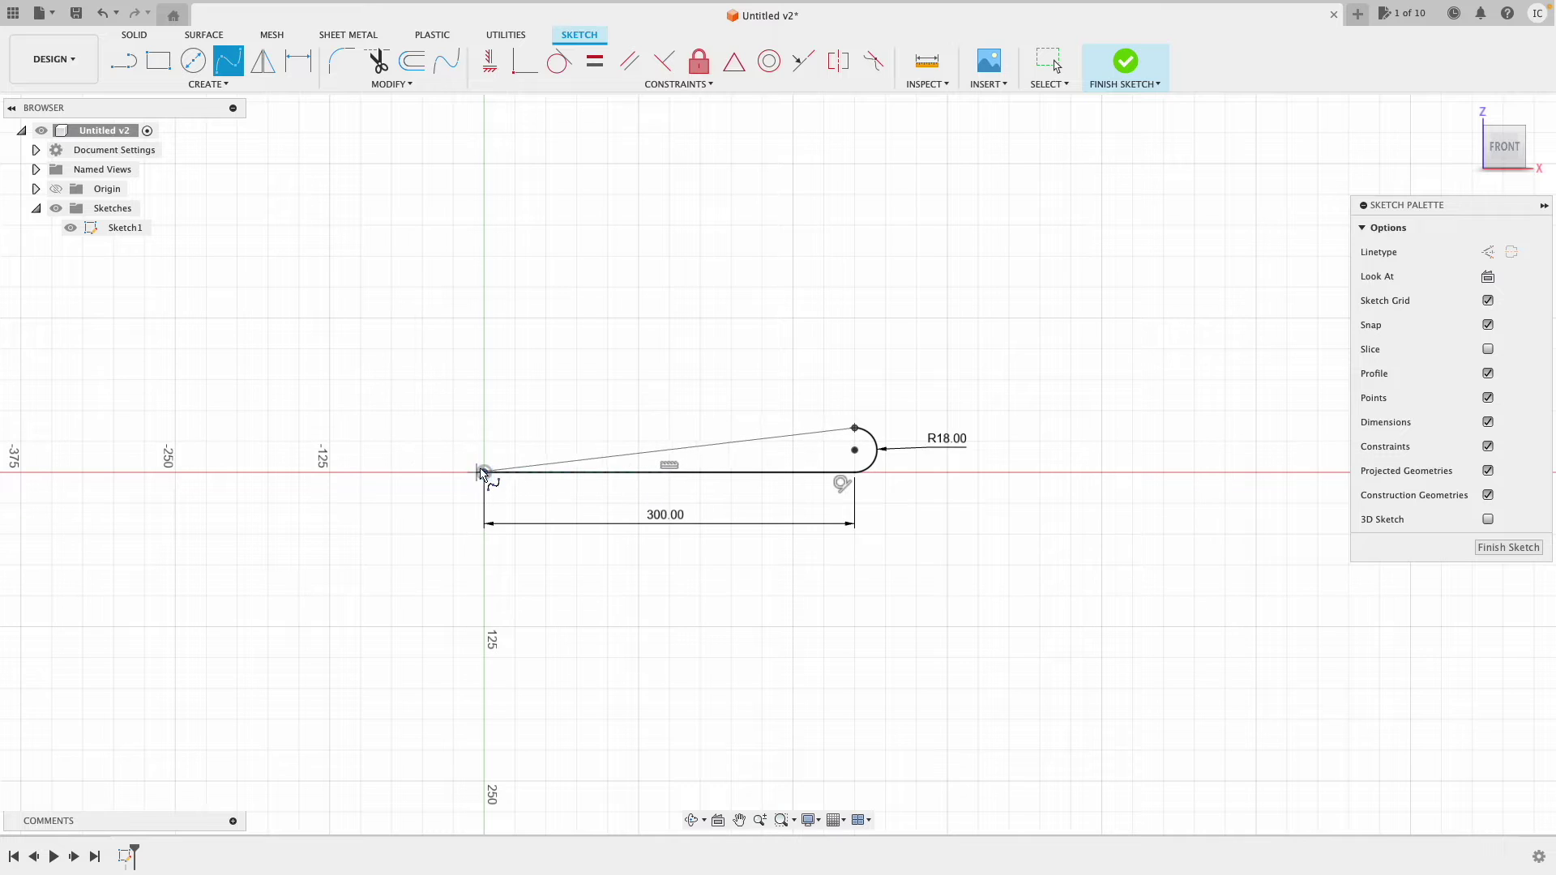
pyautogui.moveTo(483, 472); pyautogui.dragTo(463, 467, button='middle')
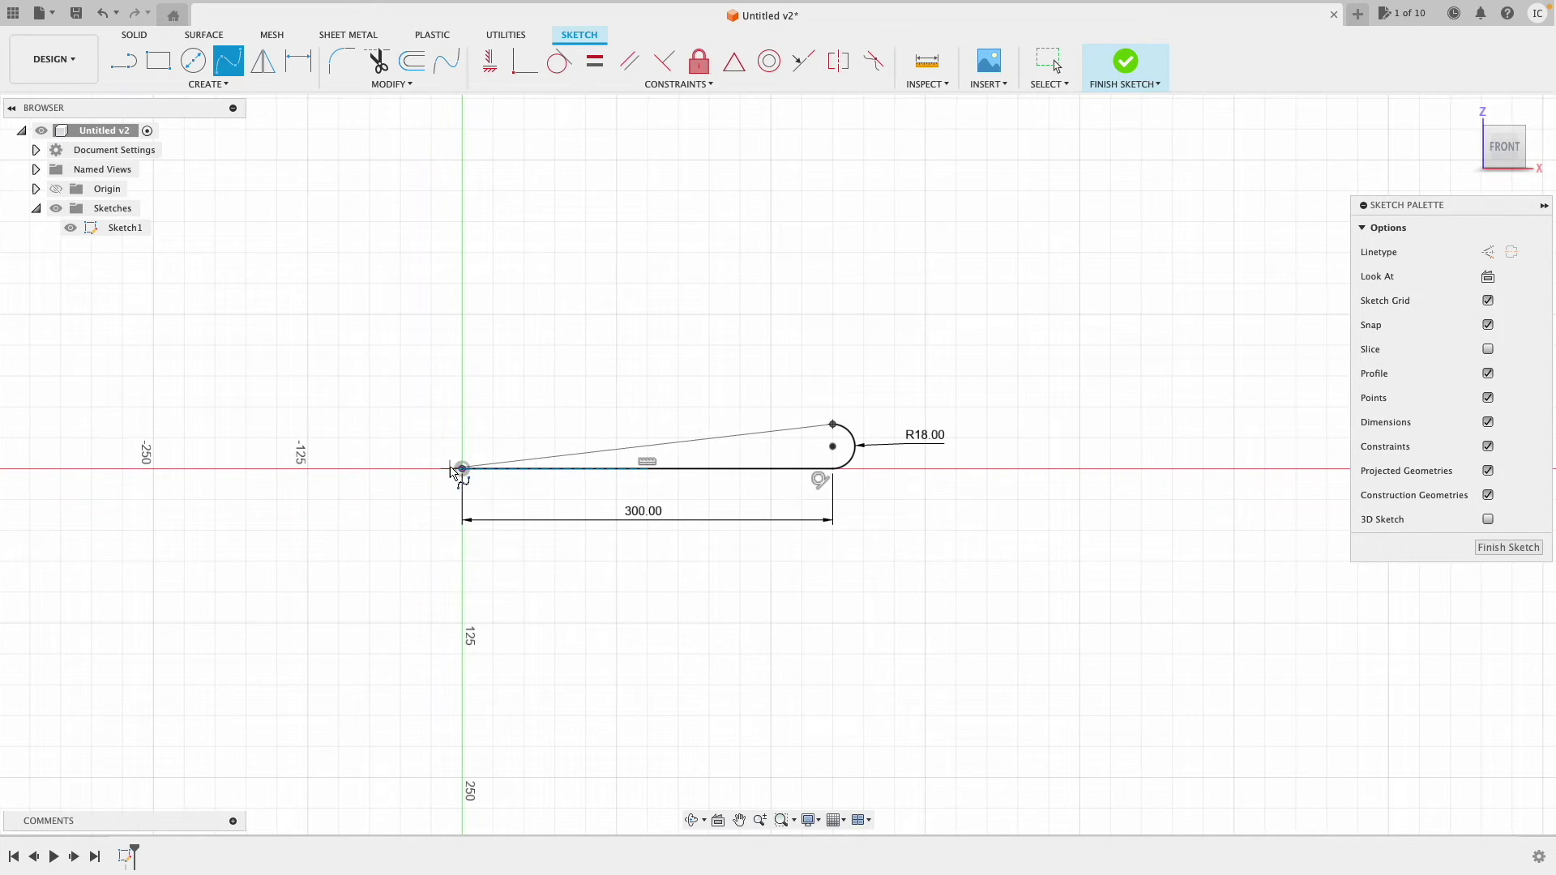
pyautogui.click(462, 468)
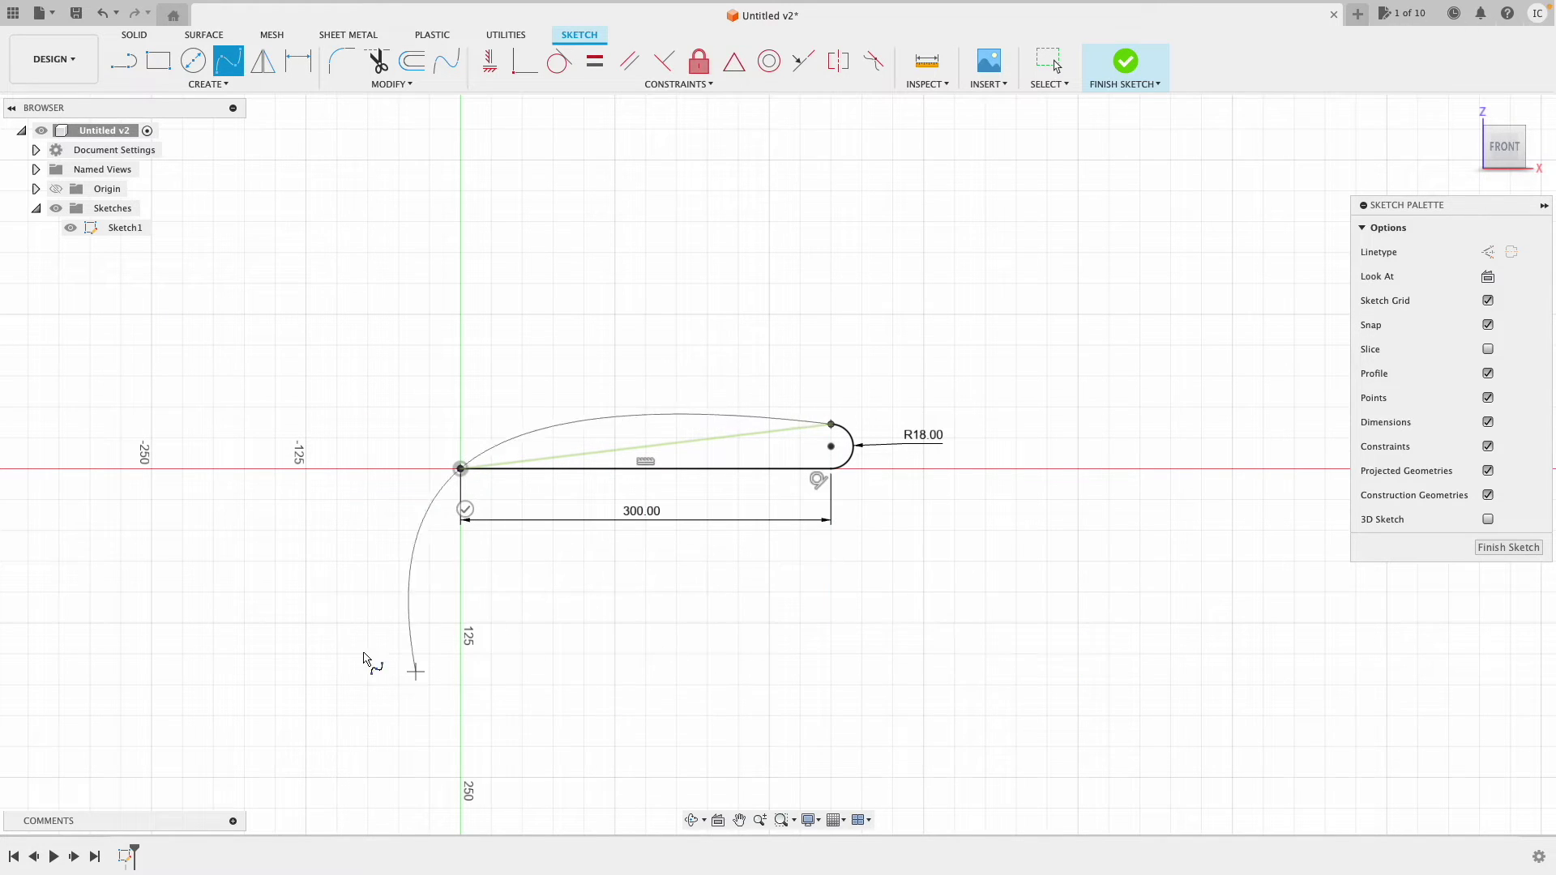
pyautogui.click(248, 600)
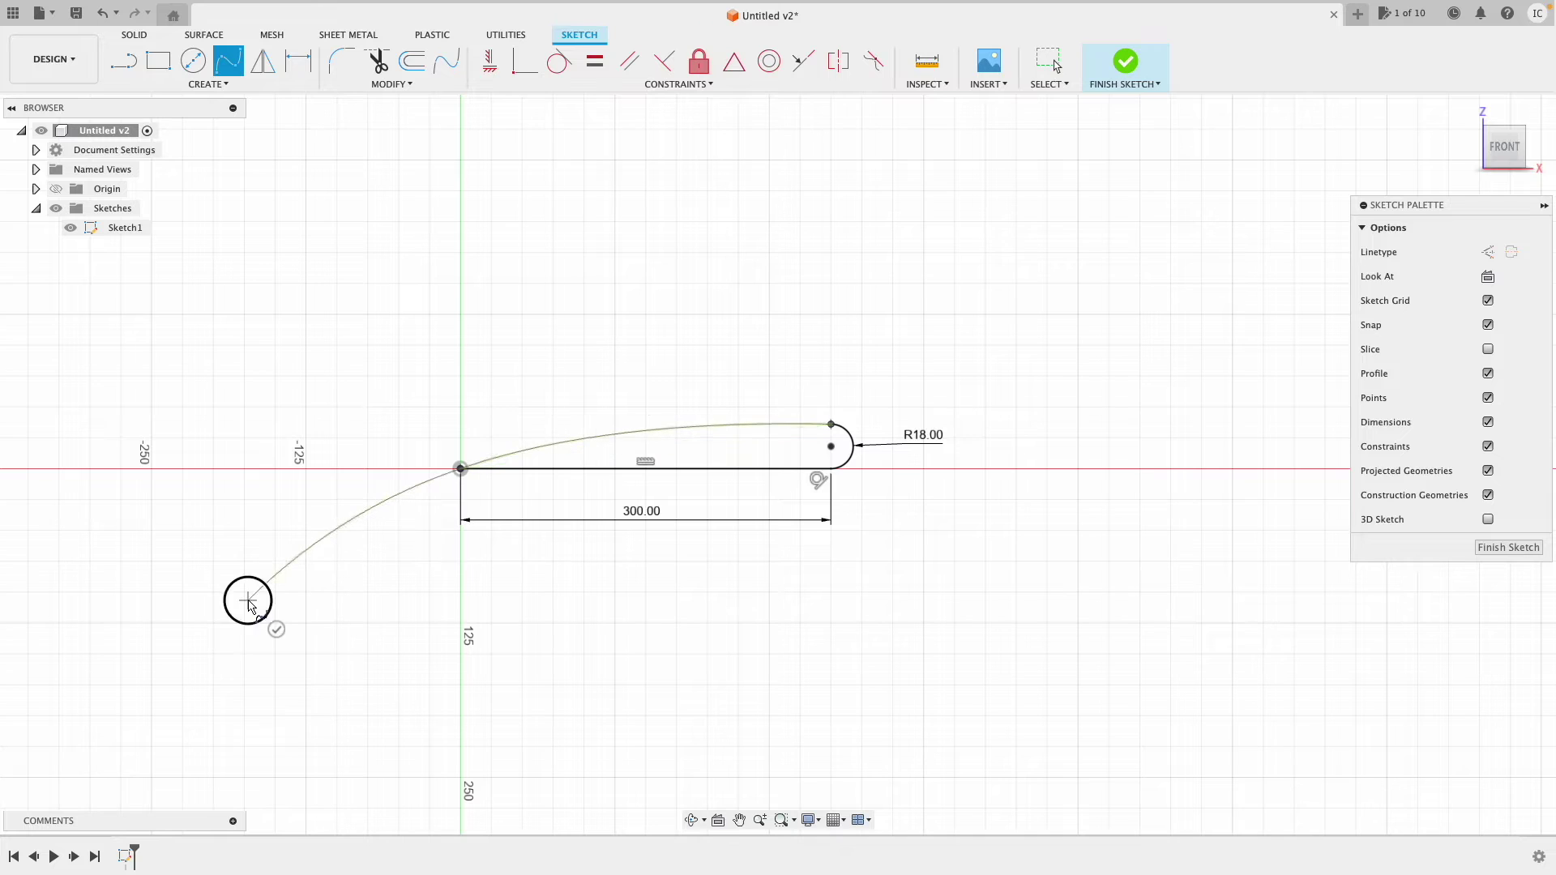
pyautogui.rightClick(309, 585)
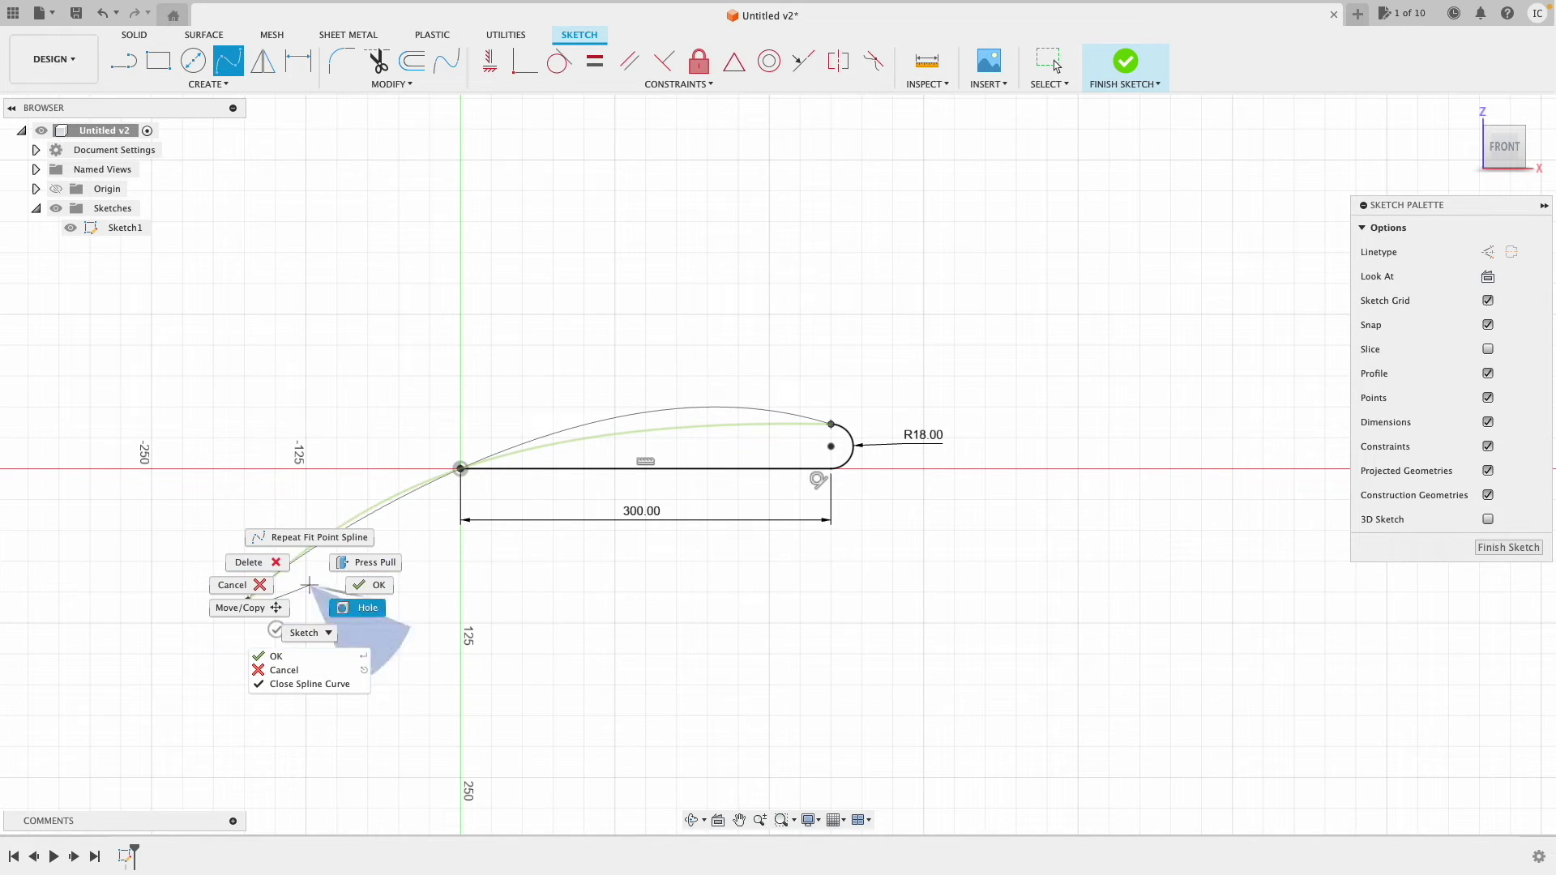
pyautogui.click(391, 590)
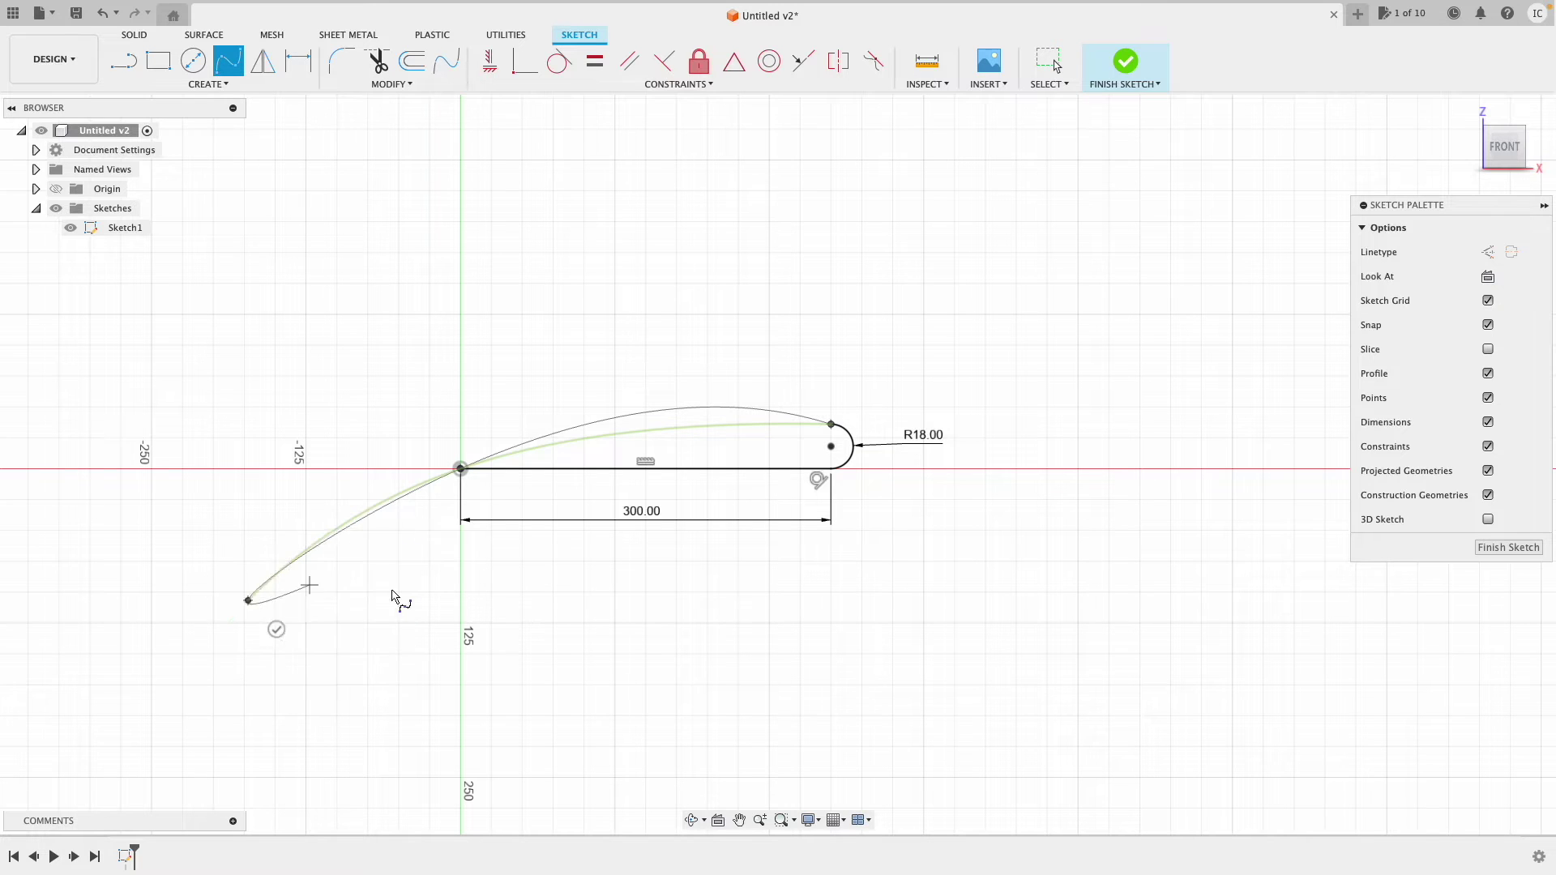
pyautogui.click(381, 64)
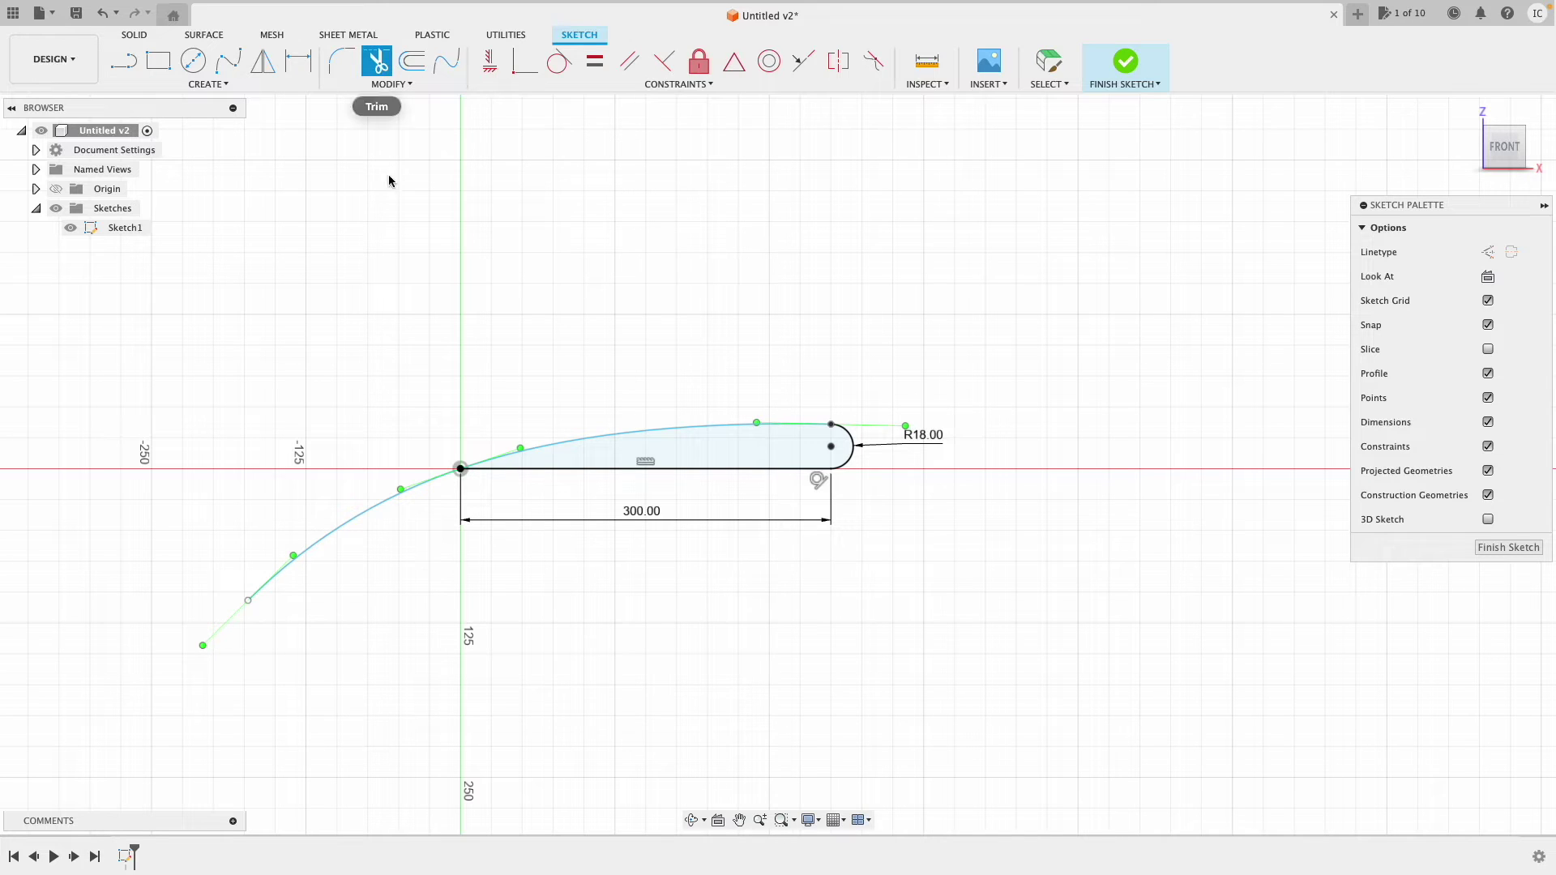
# Trim the spline overhang past the origin, adjust its tangent handle, and finish Sketch1
pyautogui.click(342, 522)
pyautogui.press('Escape')
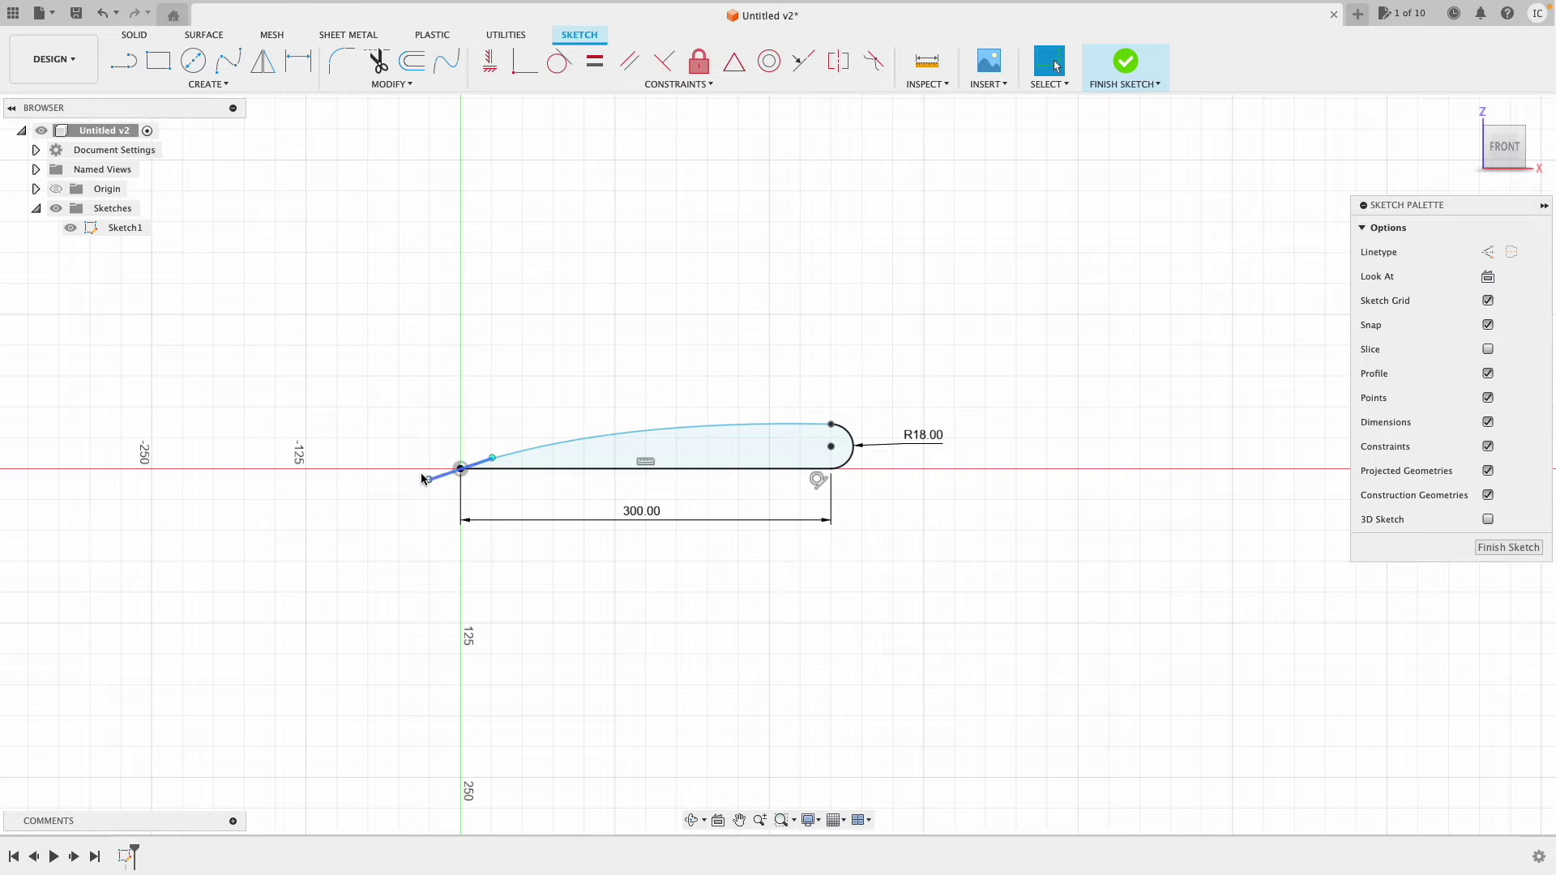
pyautogui.moveTo(424, 484)
pyautogui.mouseDown()
pyautogui.moveTo(414, 465)
pyautogui.moveTo(407, 513)
pyautogui.moveTo(496, 527)
pyautogui.moveTo(407, 483)
pyautogui.mouseUp()
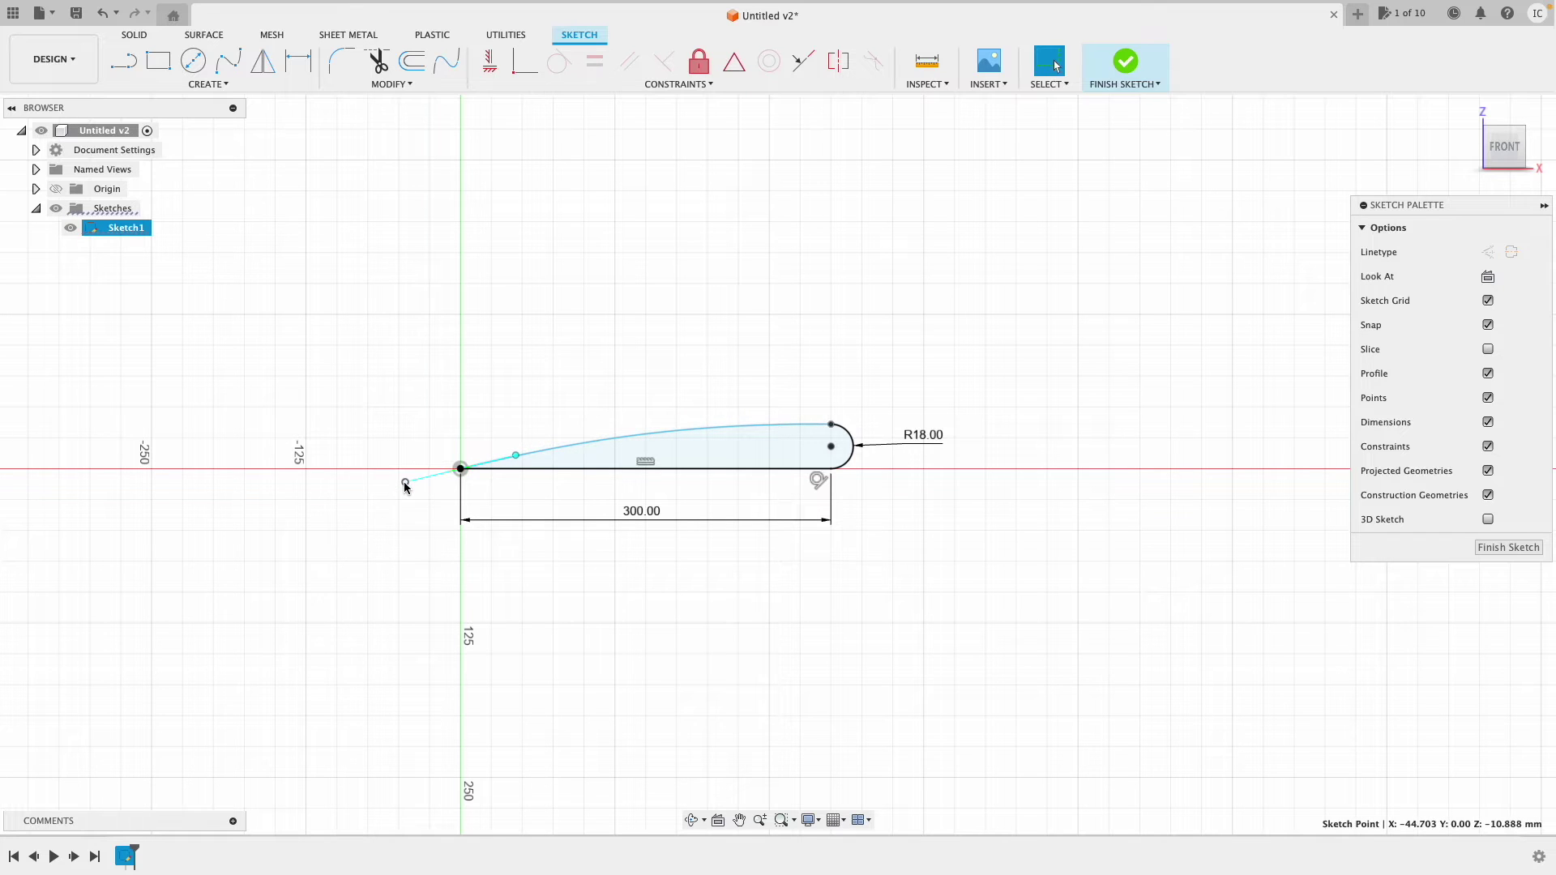
pyautogui.hscroll(2, 710, 489)
pyautogui.scroll(2, 729, 478)
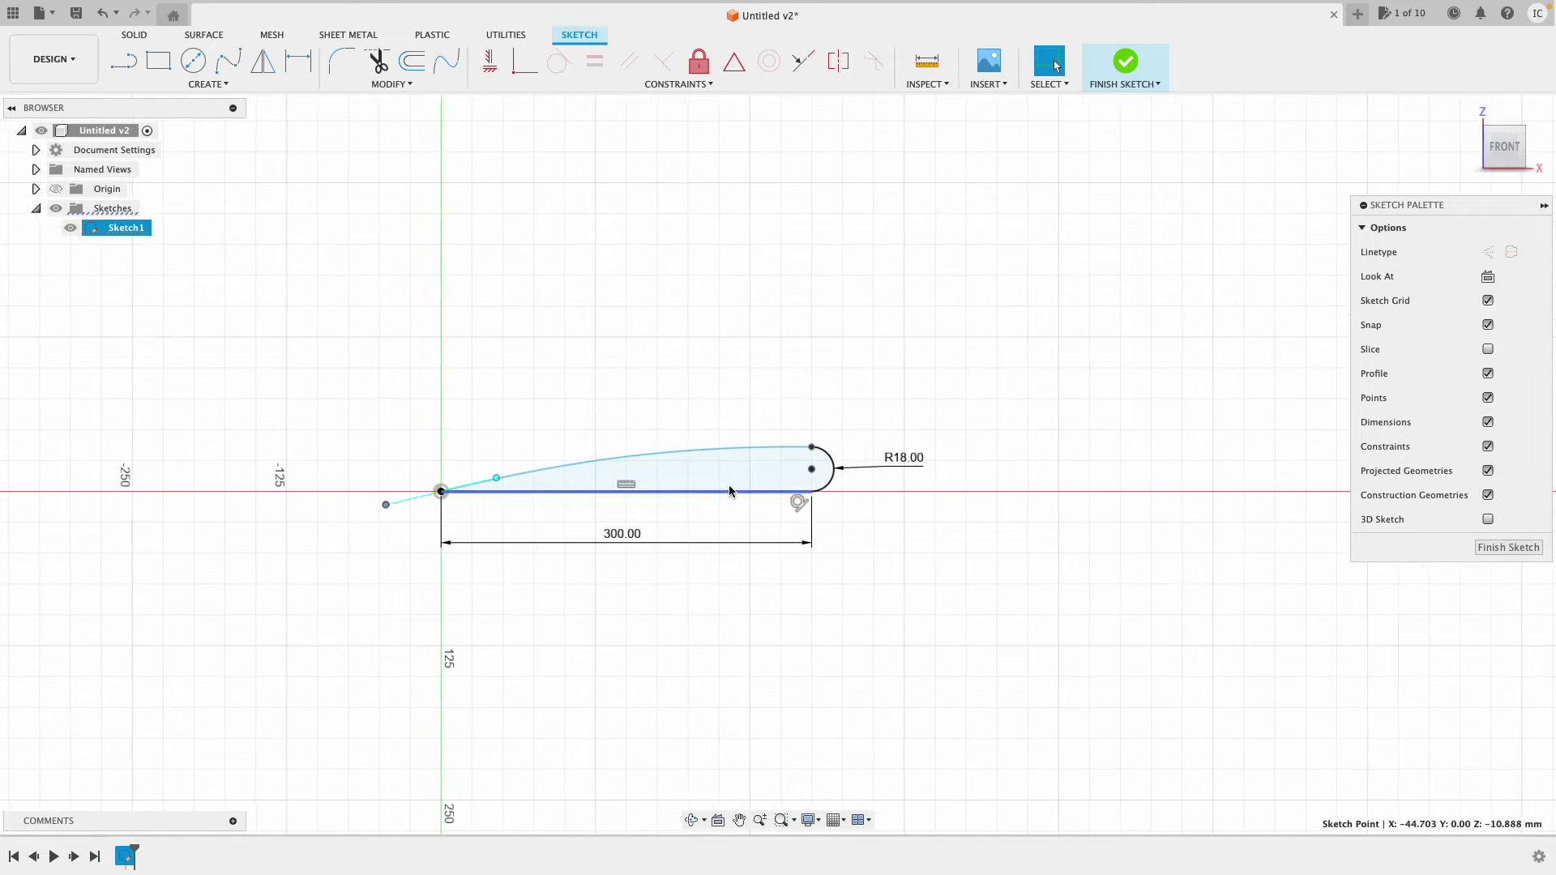
pyautogui.scroll(1, 1086, 418)
pyautogui.hscroll(1, 1086, 418)
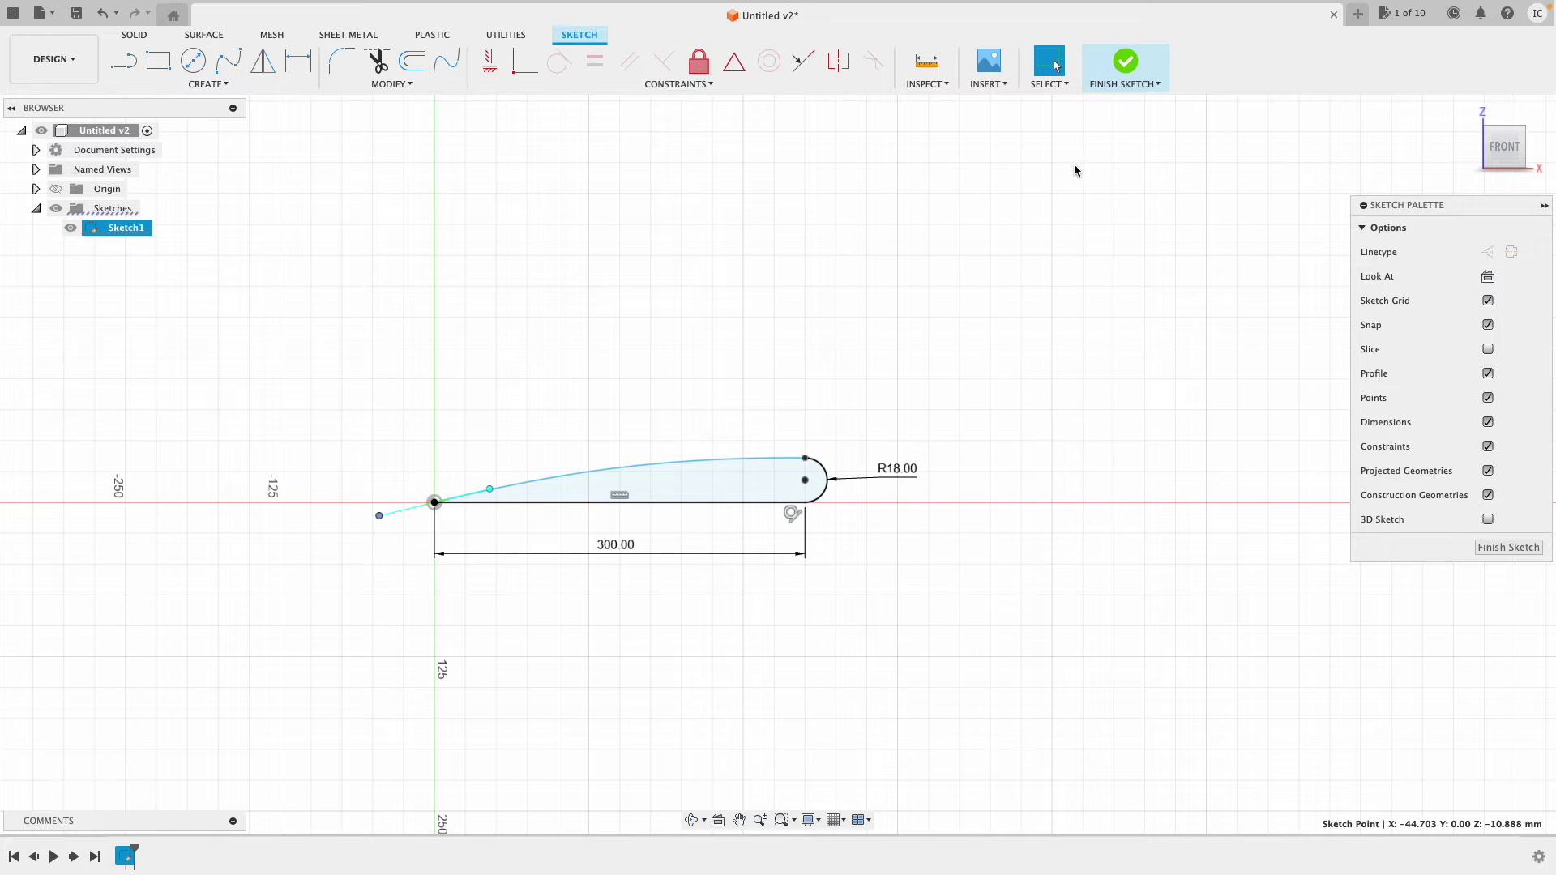
pyautogui.click(1128, 63)
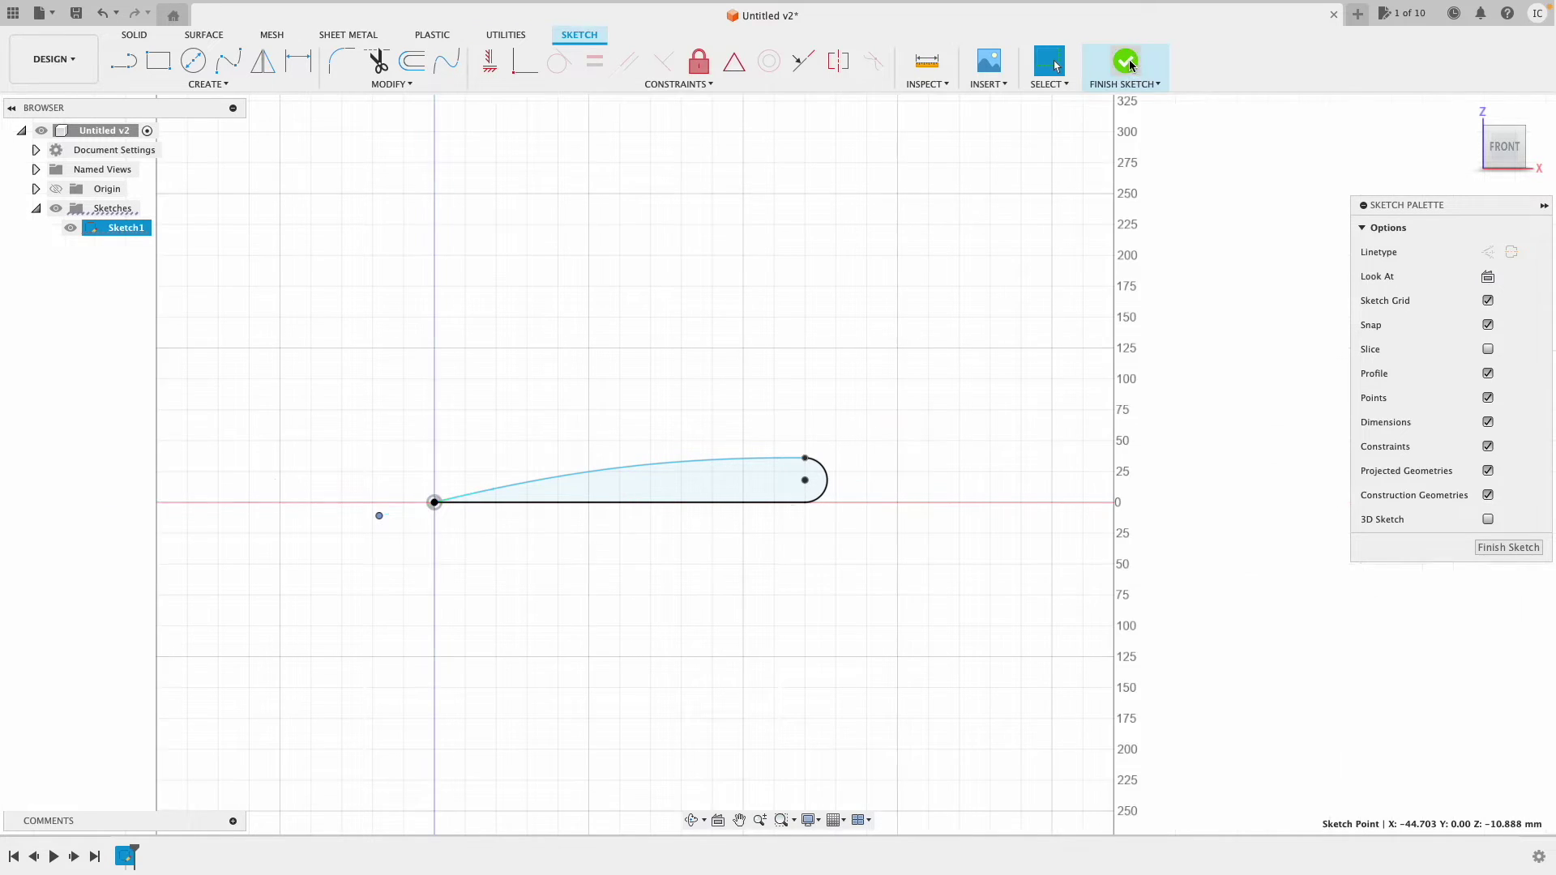
# Switch to isometric view and add an offset plane 500 mm from the XZ plane
pyautogui.click(1531, 132)
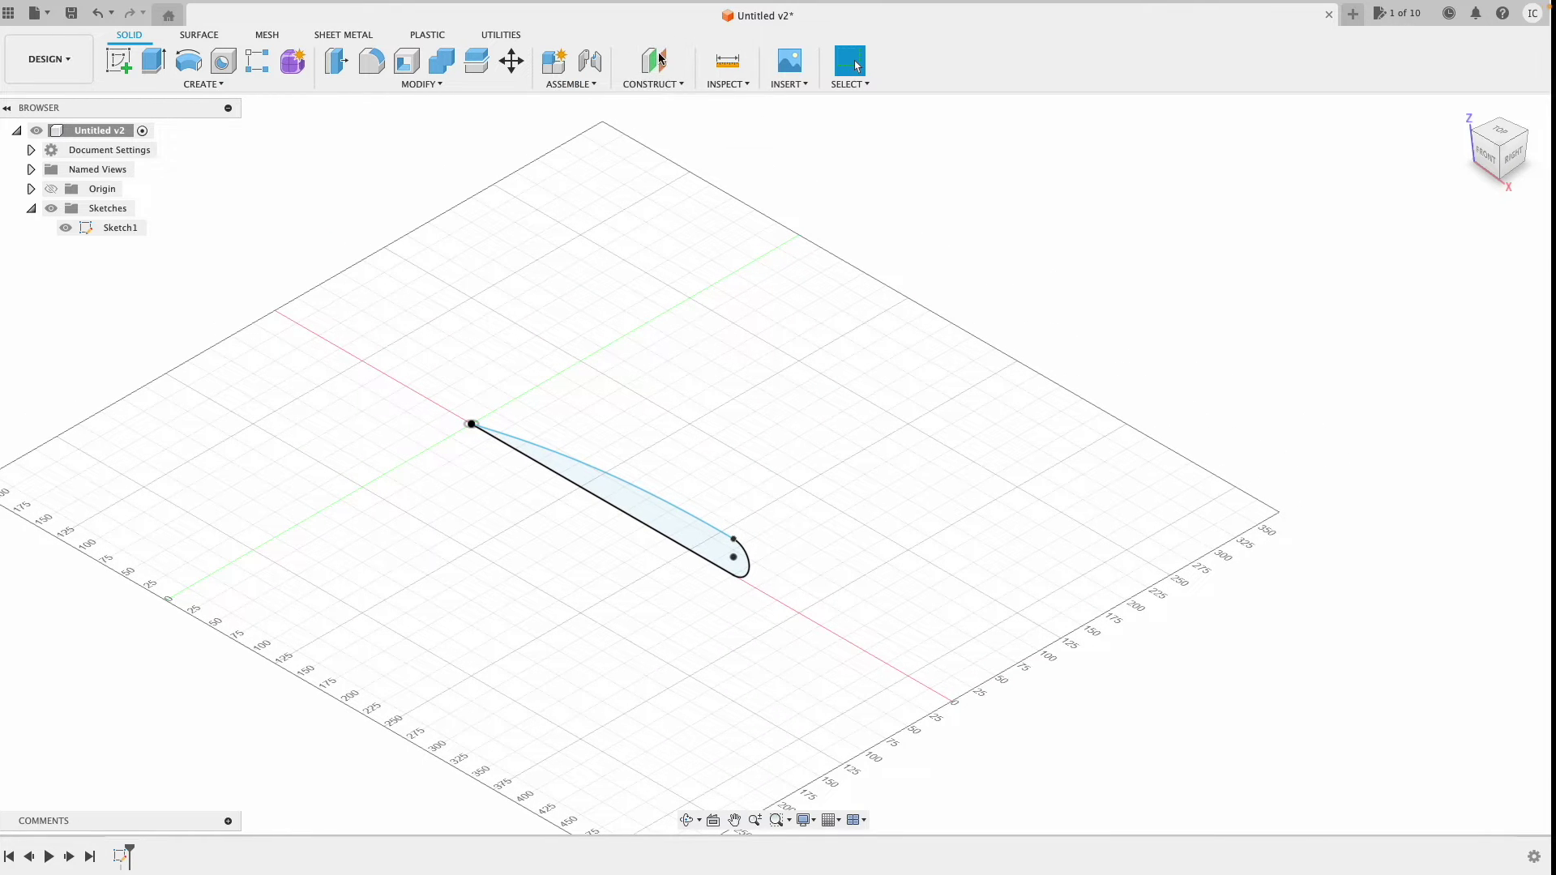
pyautogui.click(653, 84)
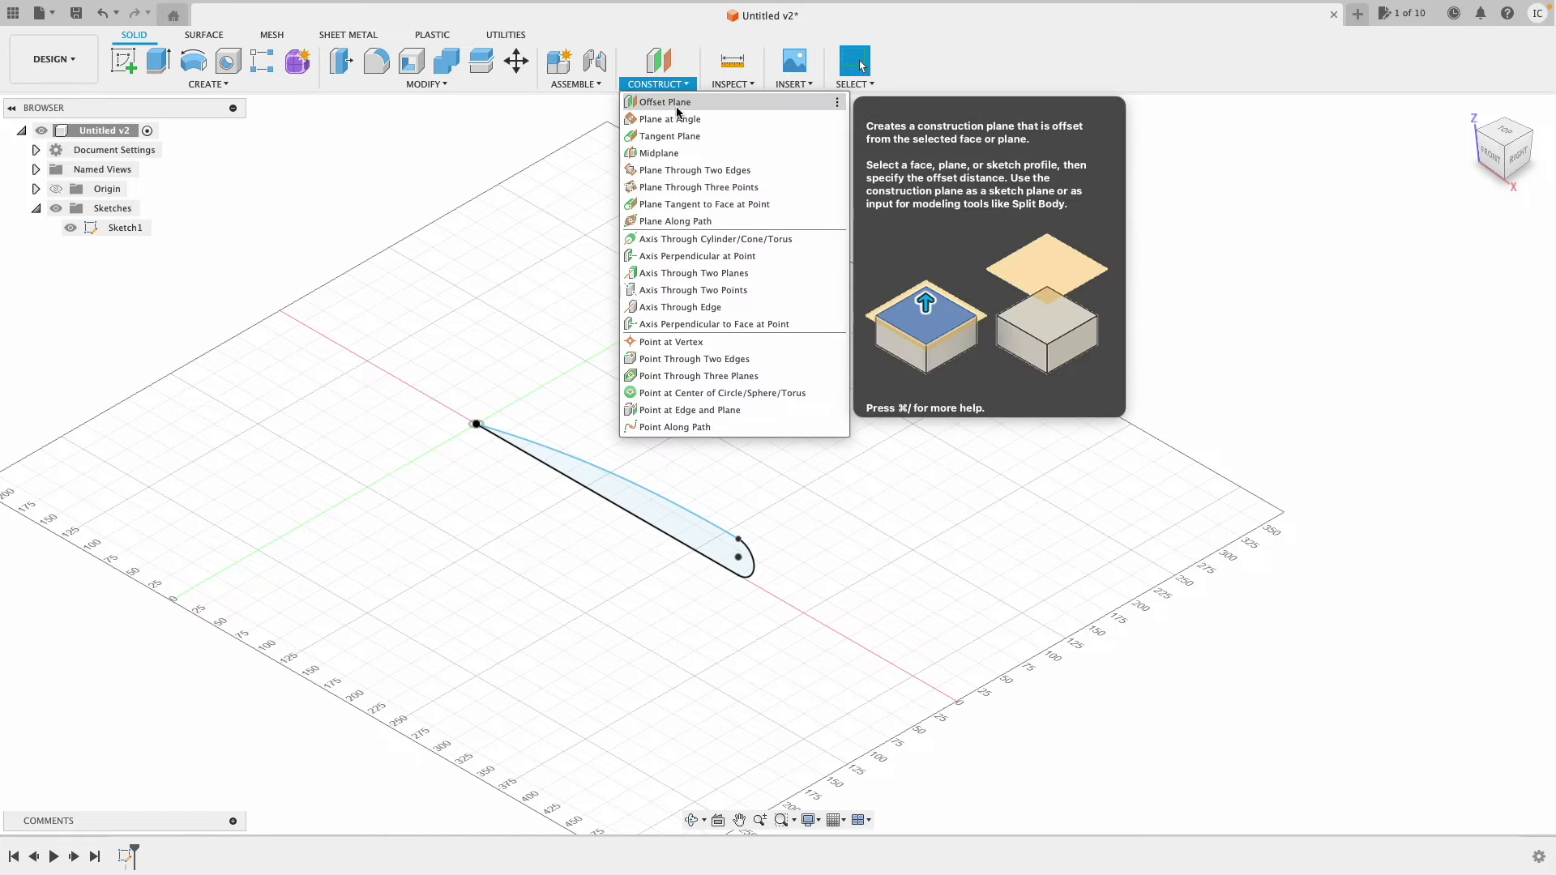
pyautogui.click(677, 105)
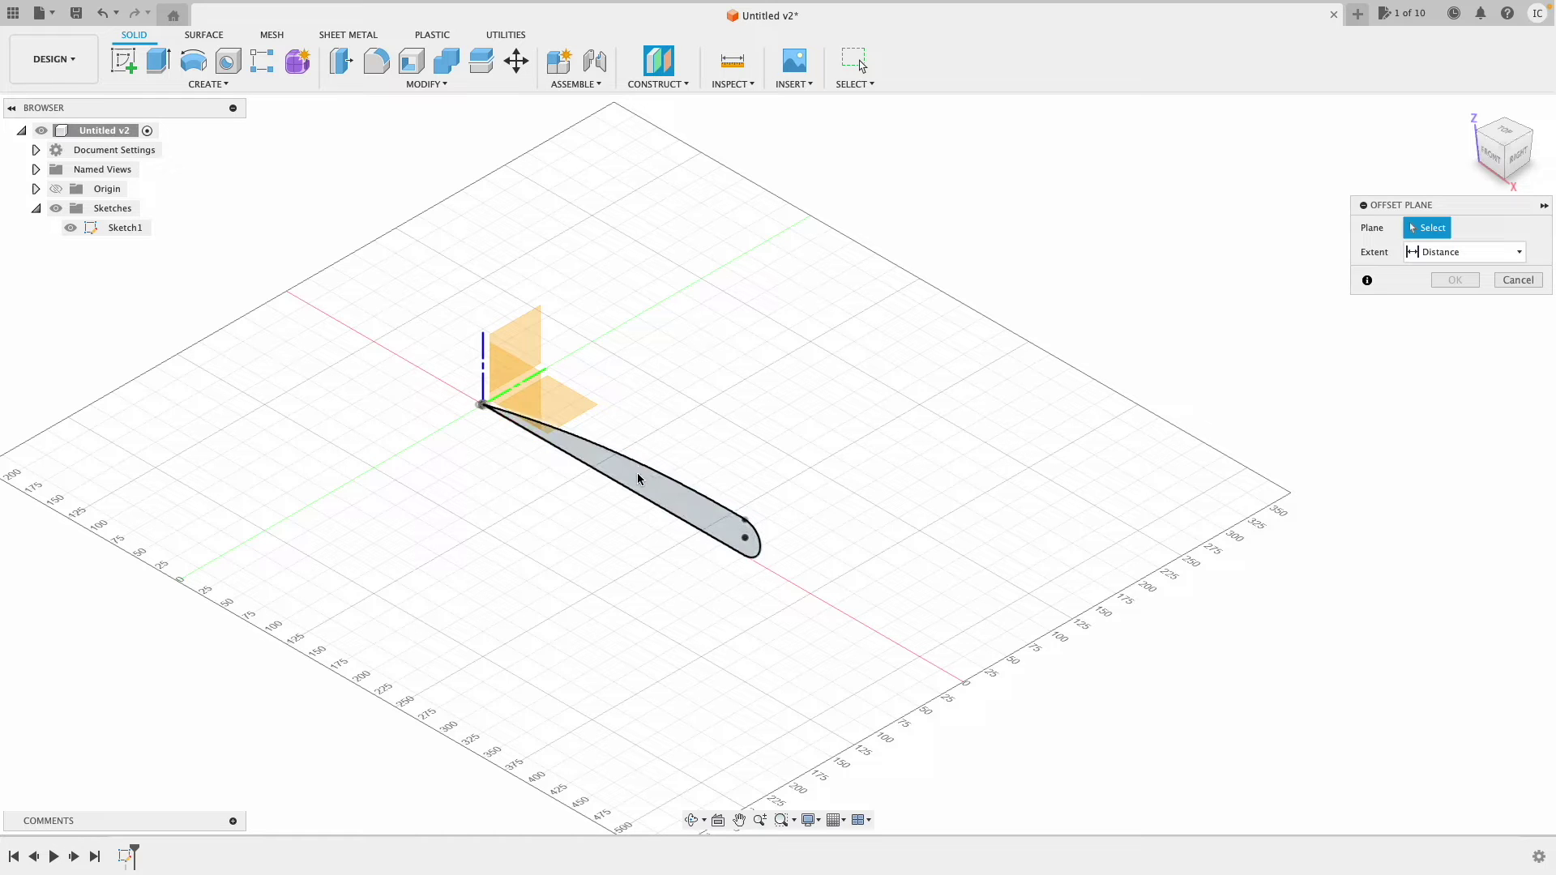
pyautogui.click(531, 384)
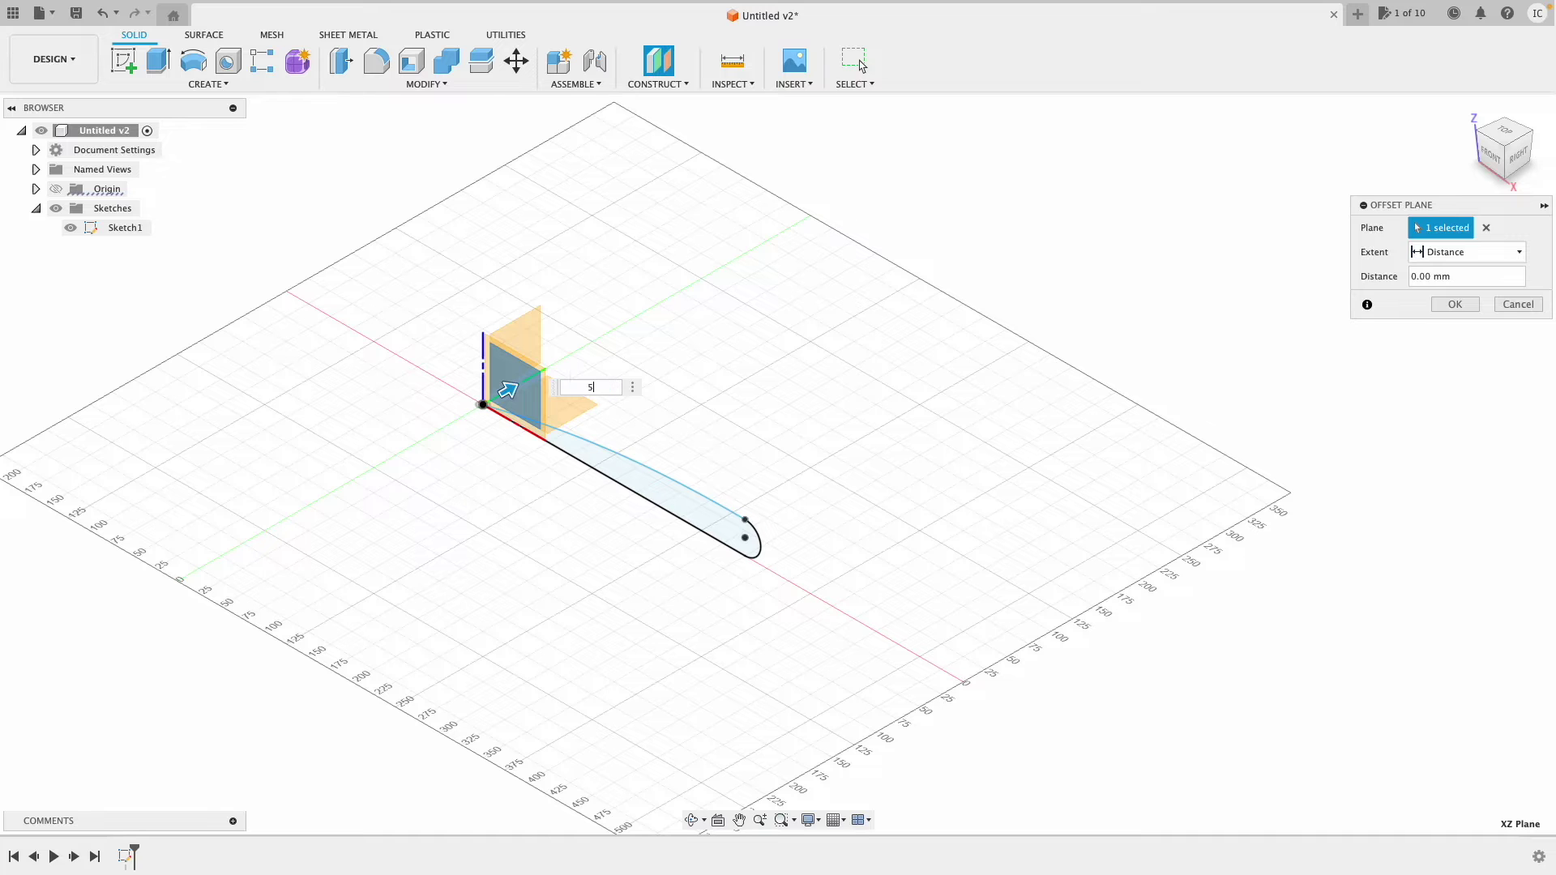
pyautogui.press('Return')
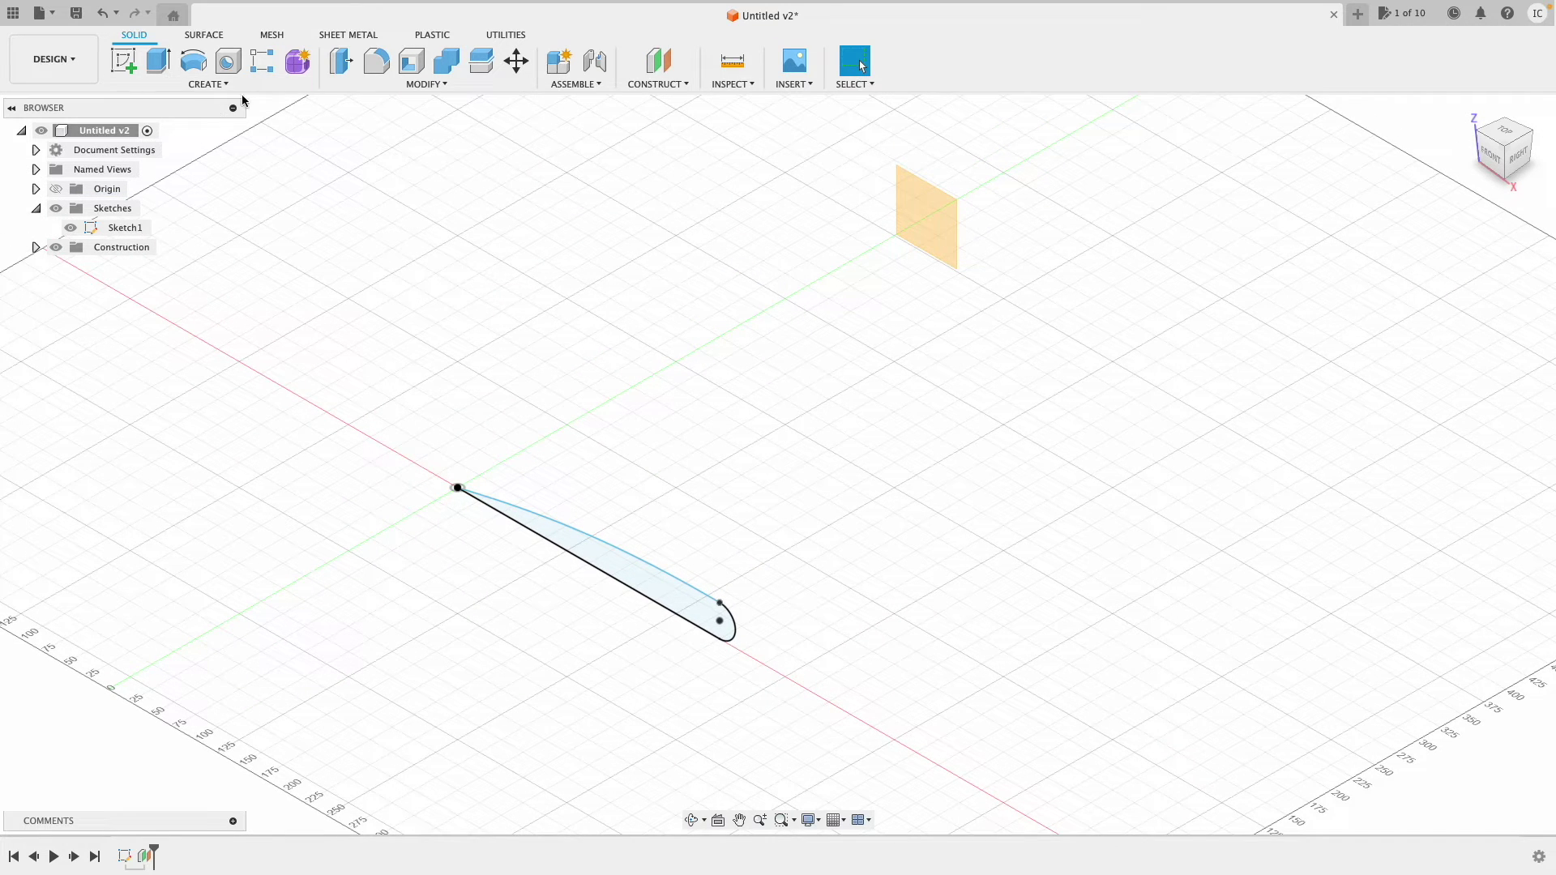
# Start a new sketch on the offset plane and draw a horizontal tip chord line
pyautogui.click(123, 61)
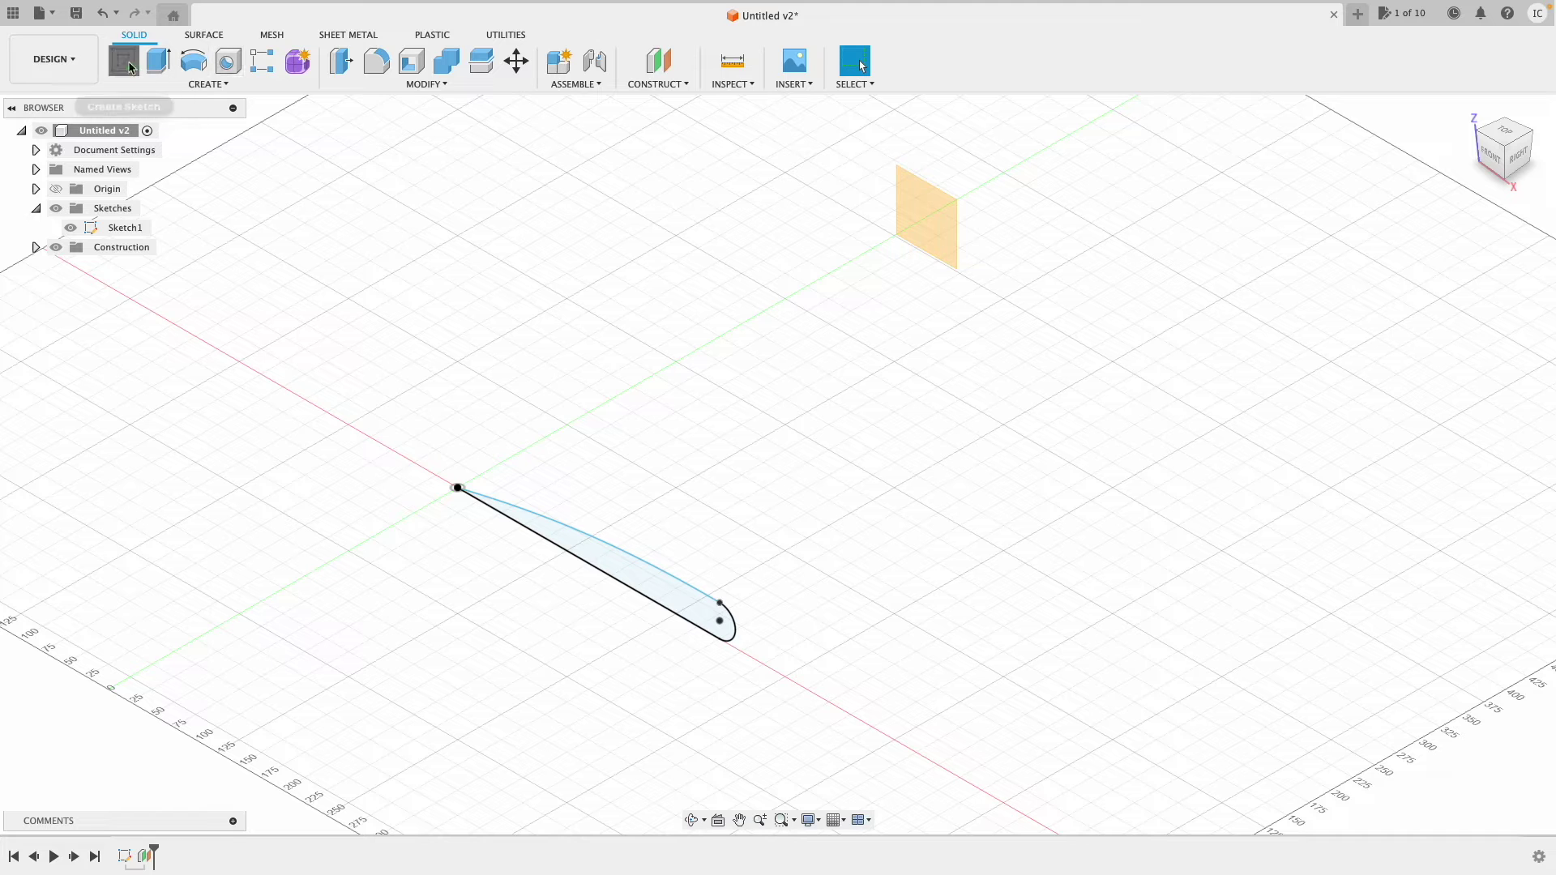
pyautogui.click(928, 221)
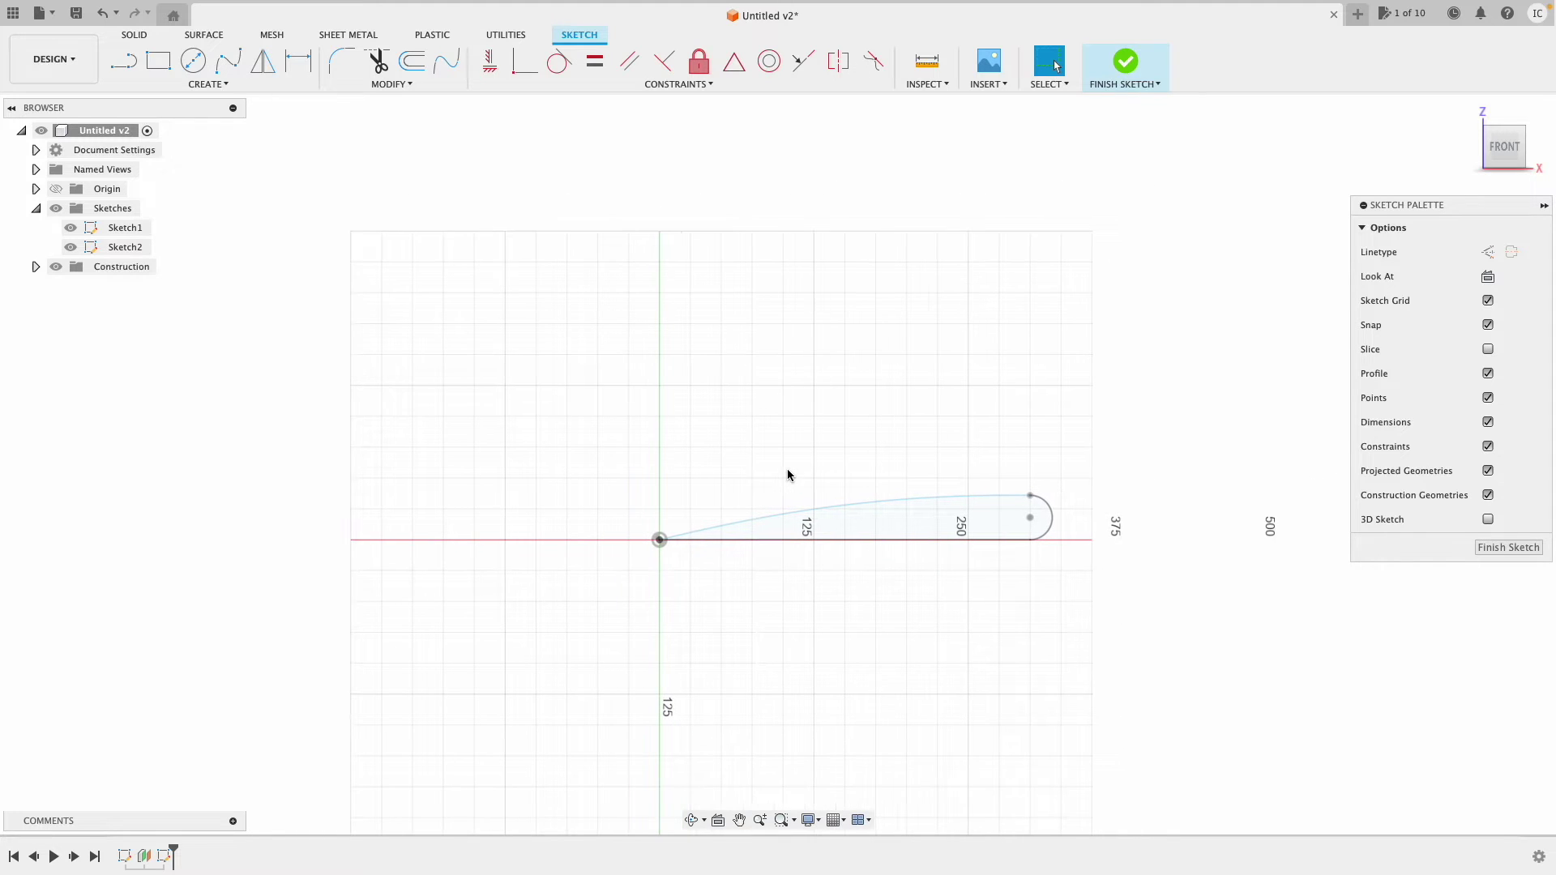
pyautogui.click(126, 58)
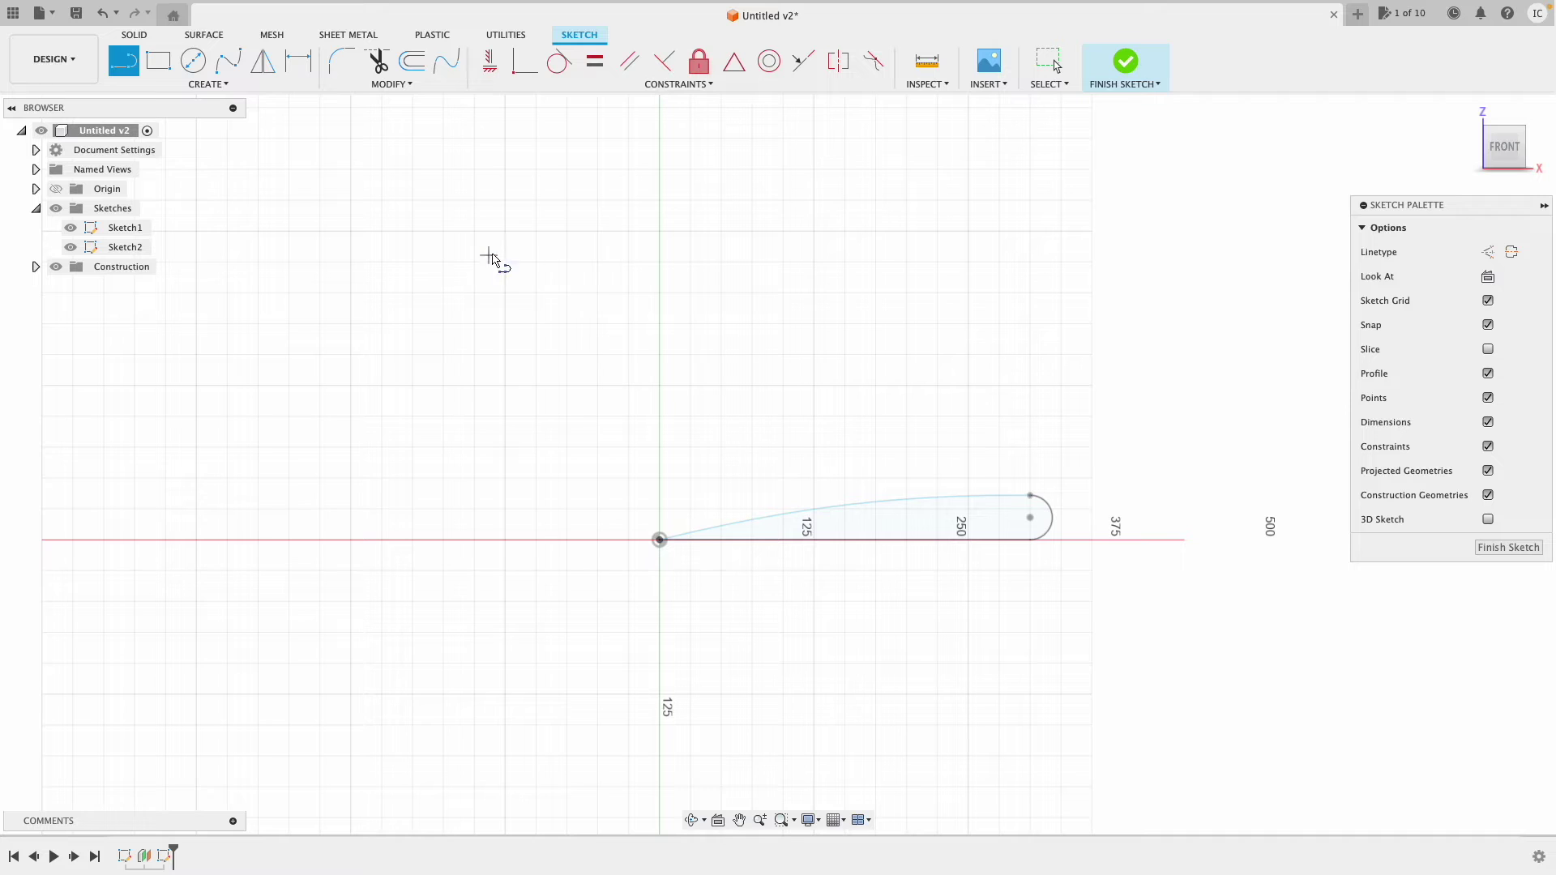
pyautogui.click(488, 256)
pyautogui.click(814, 255)
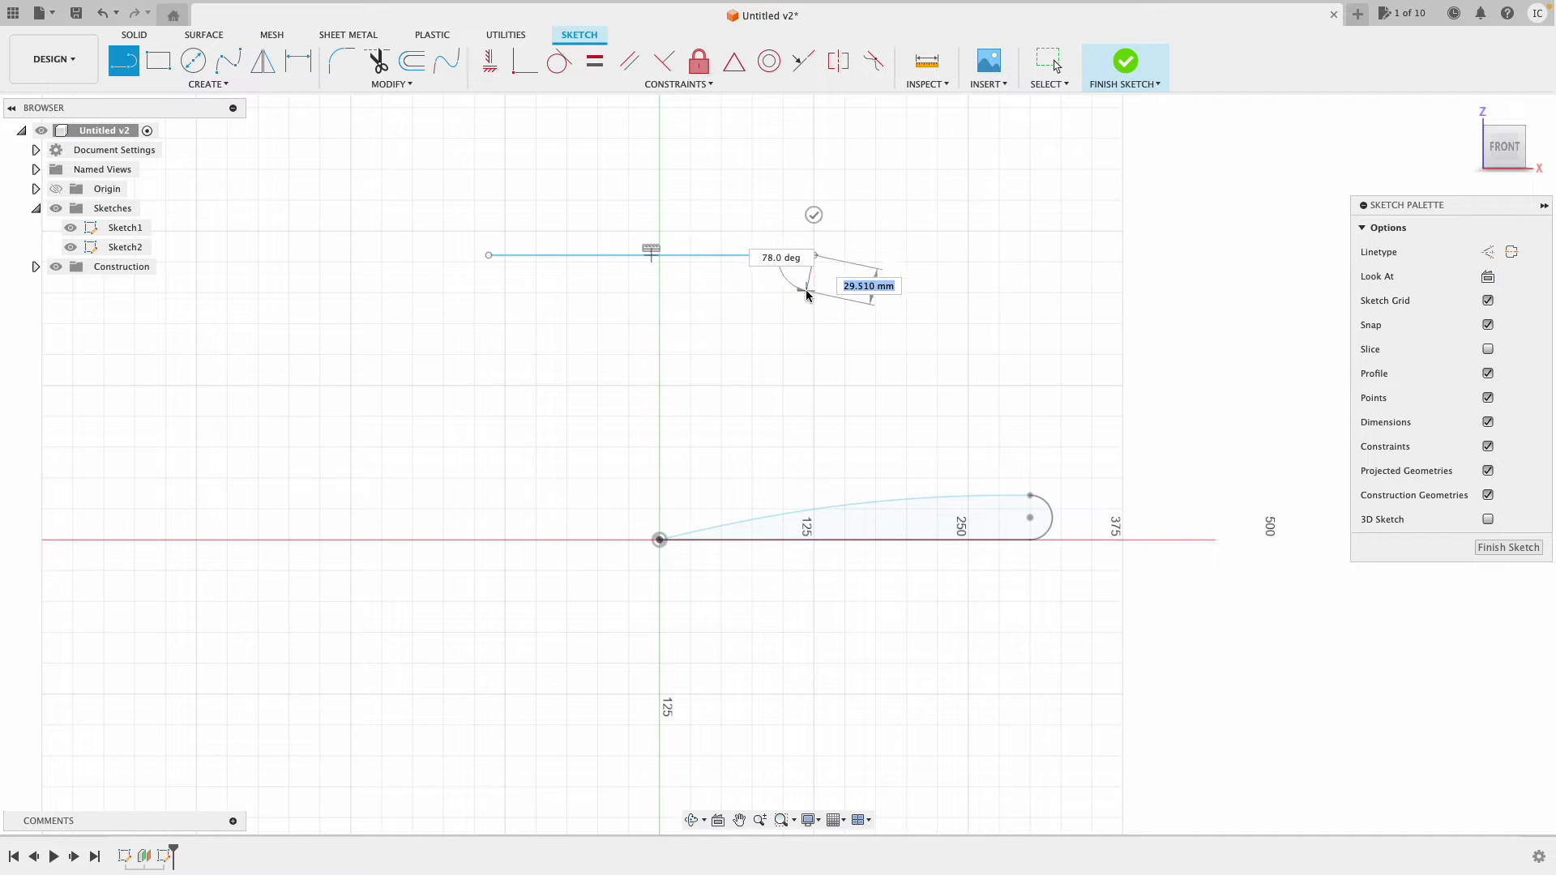
pyautogui.press('Escape')
# Dimension the tip chord line to 150 mm
pyautogui.click(300, 63)
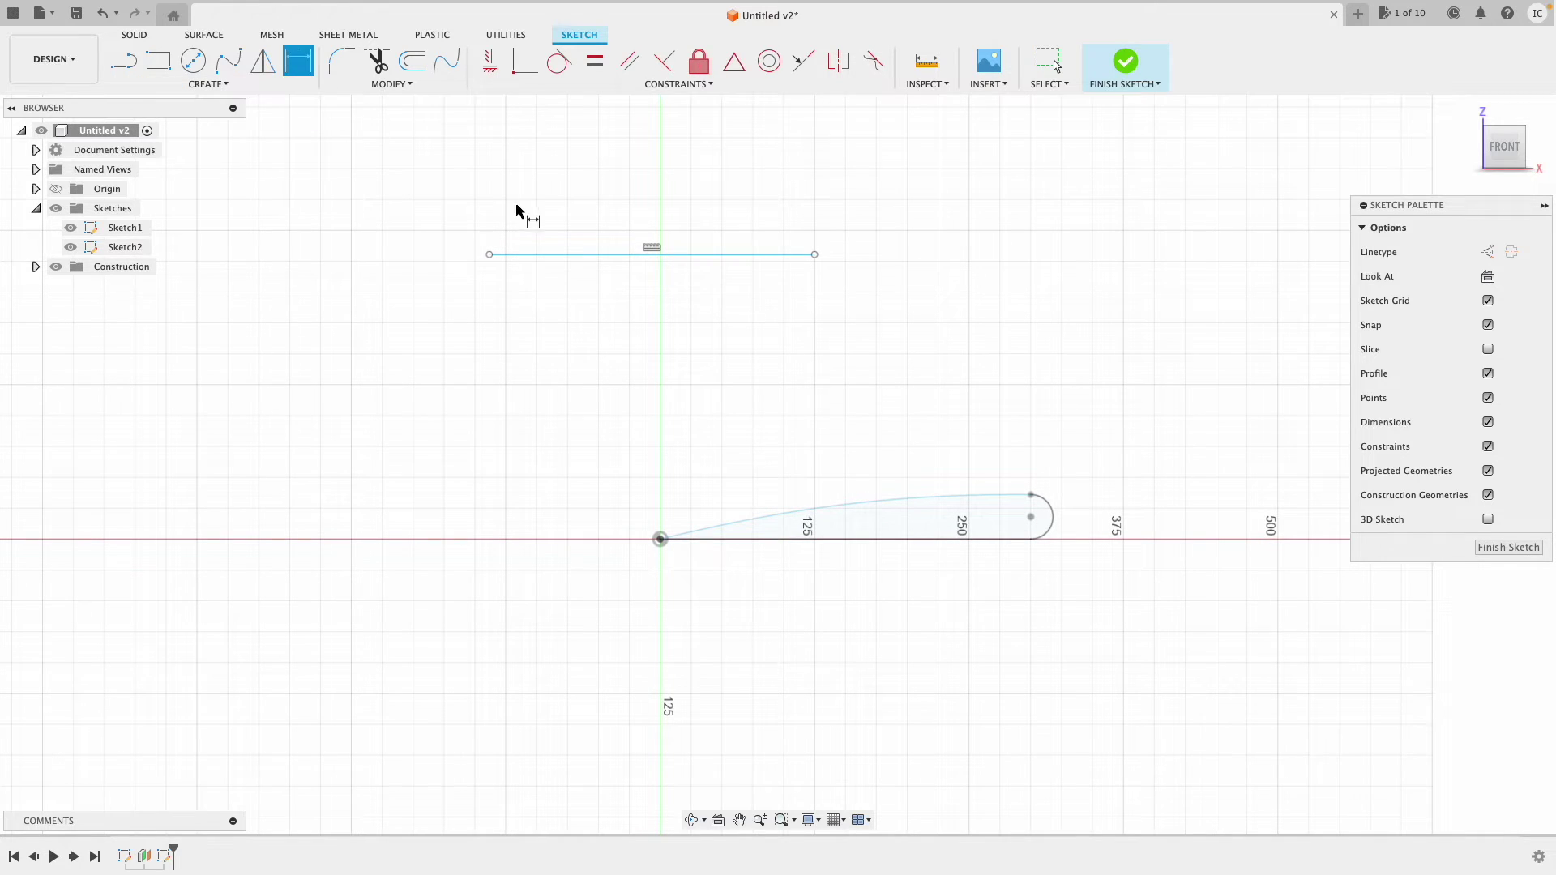
pyautogui.click(556, 256)
pyautogui.click(593, 308)
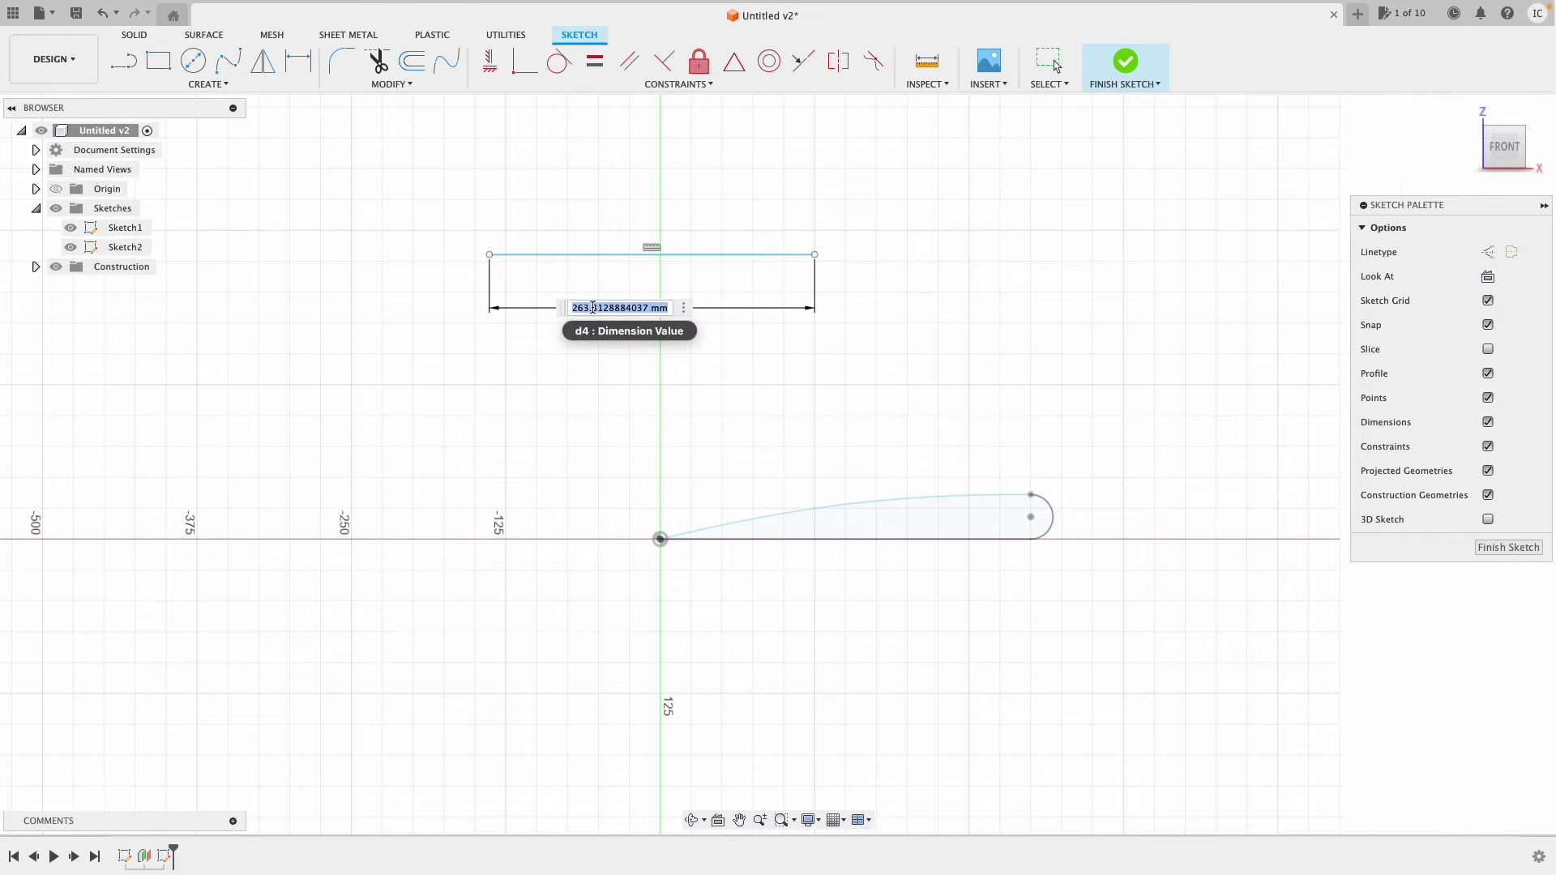
pyautogui.write('150')
pyautogui.press('Return')
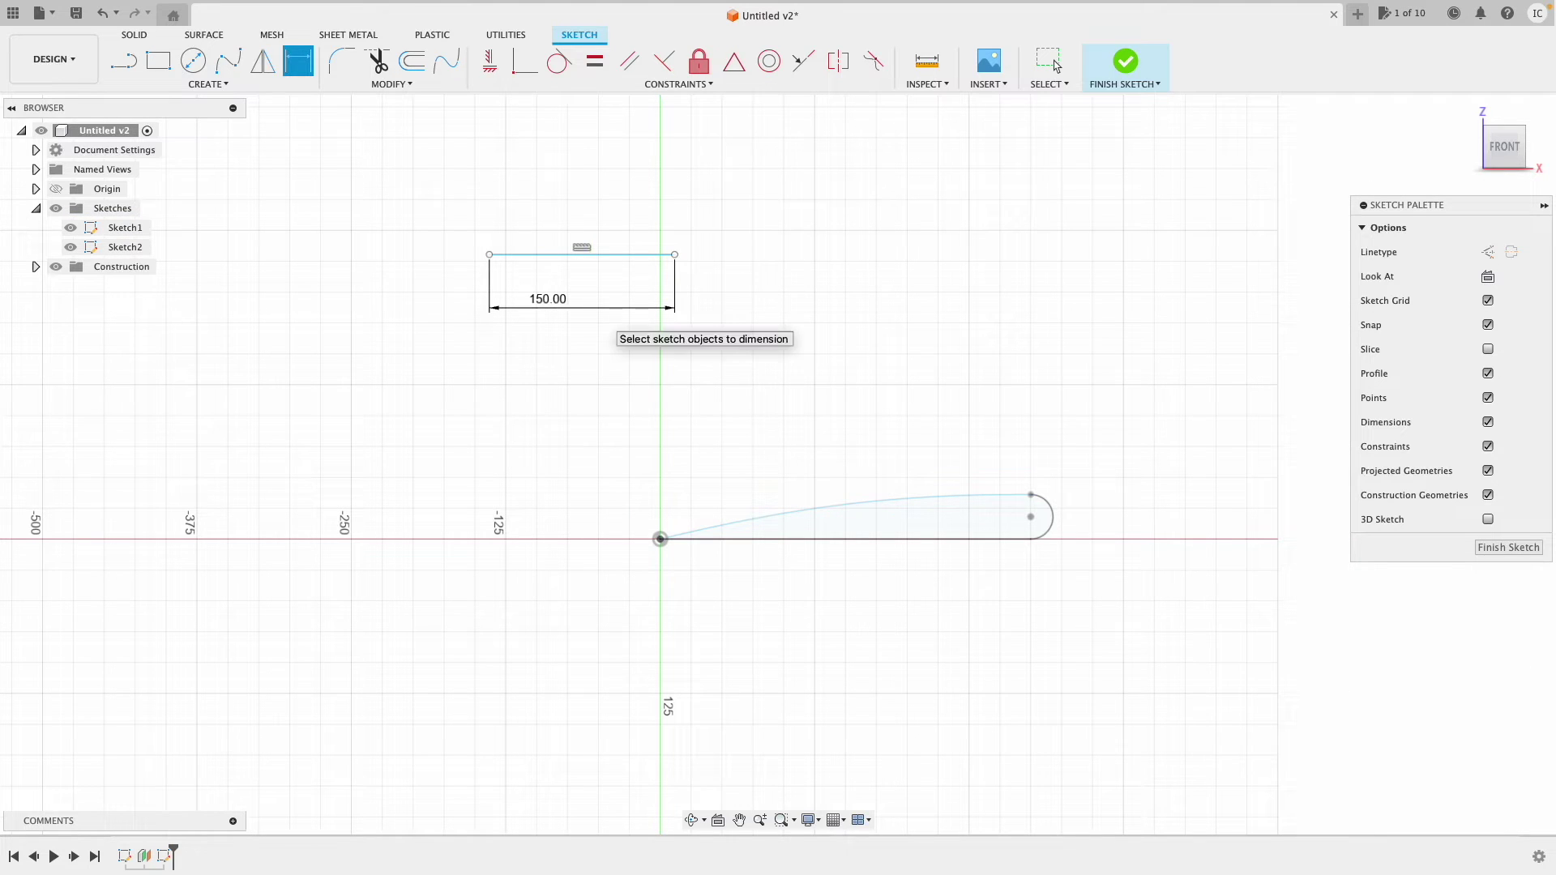
pyautogui.press('Escape')
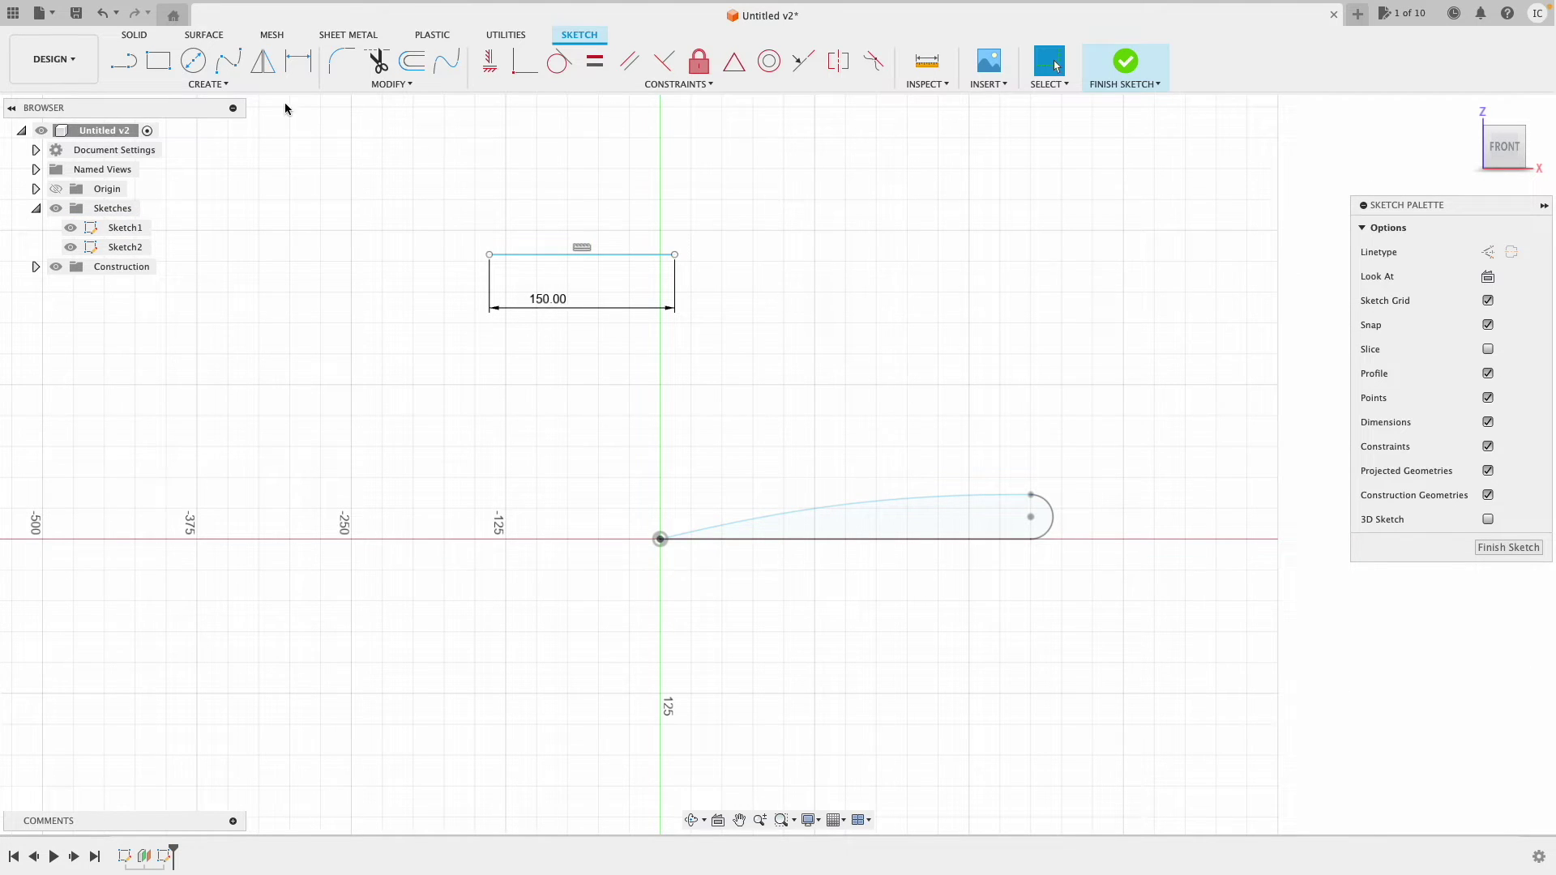
pyautogui.click(182, 82)
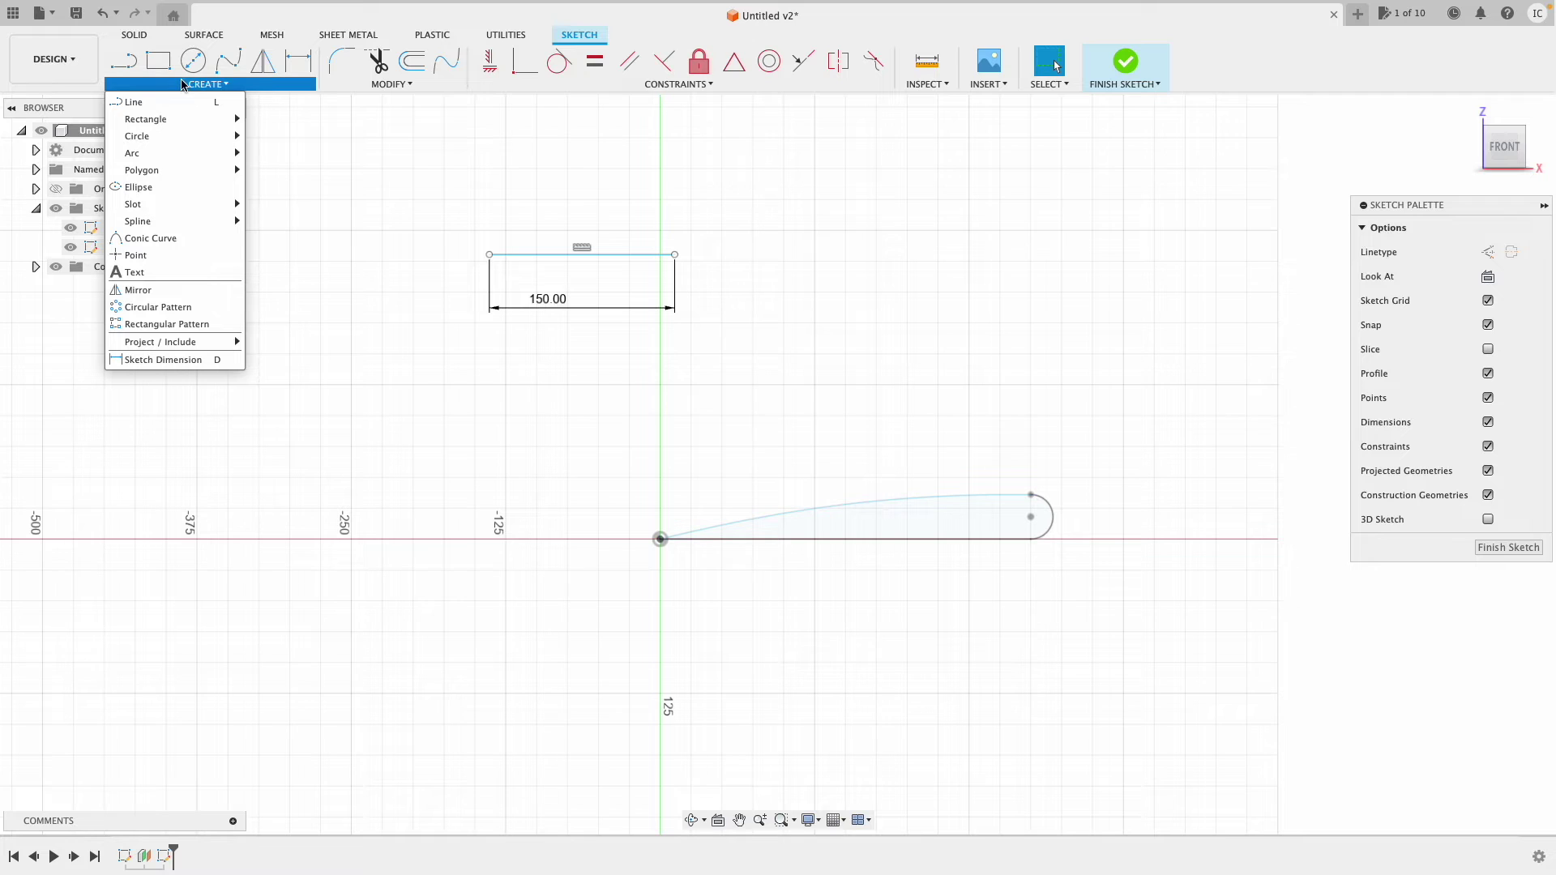
# Place a point at the tip line's midpoint, drag it toward the origin, and select both
pyautogui.click(144, 258)
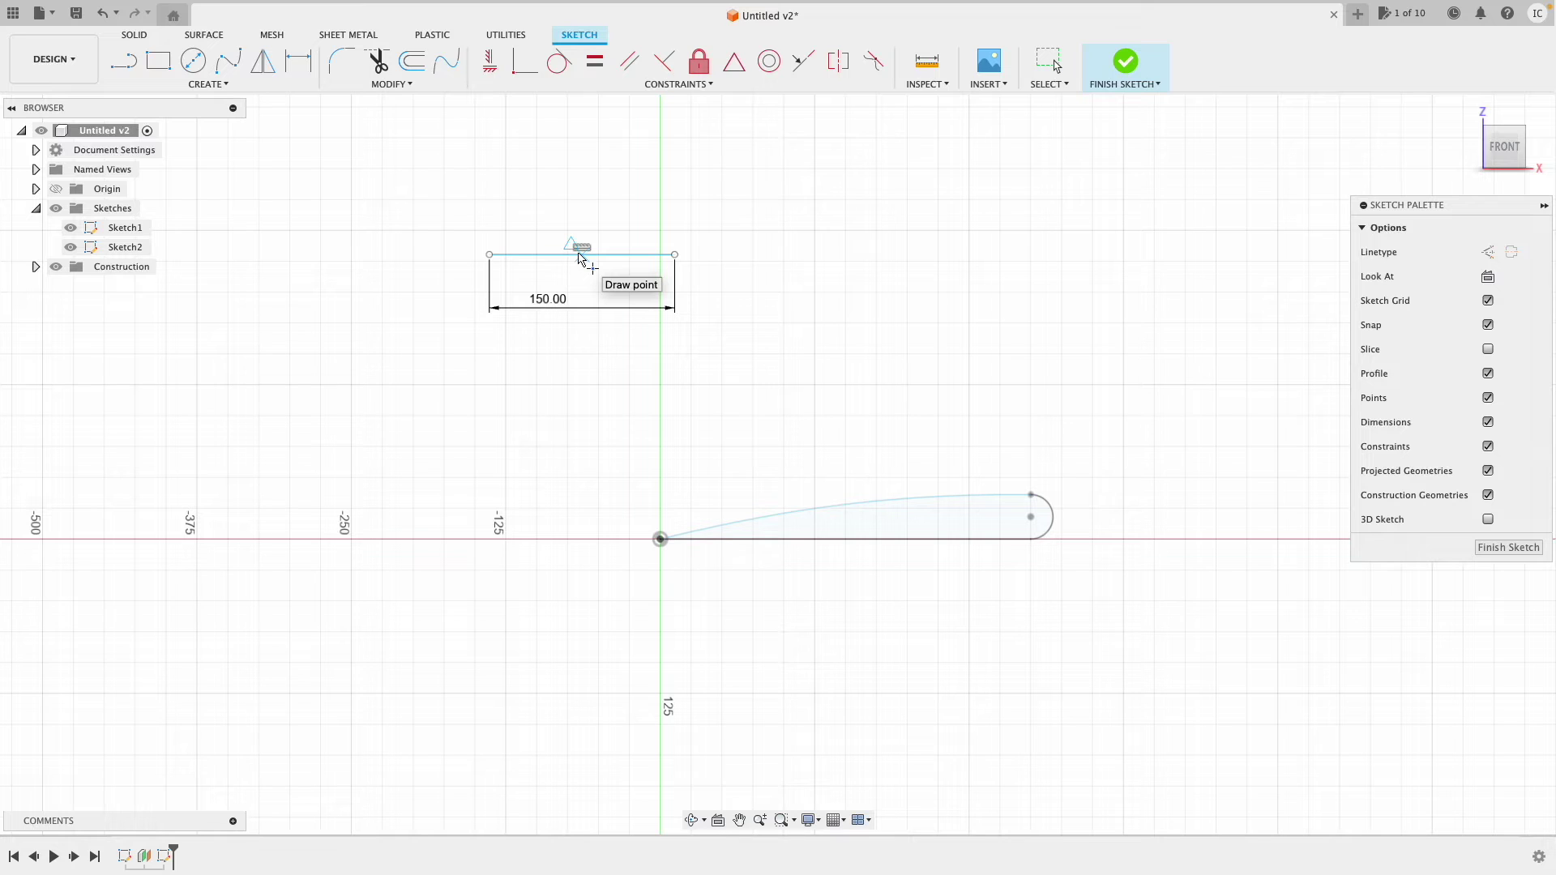
pyautogui.click(581, 254)
pyautogui.press('Escape')
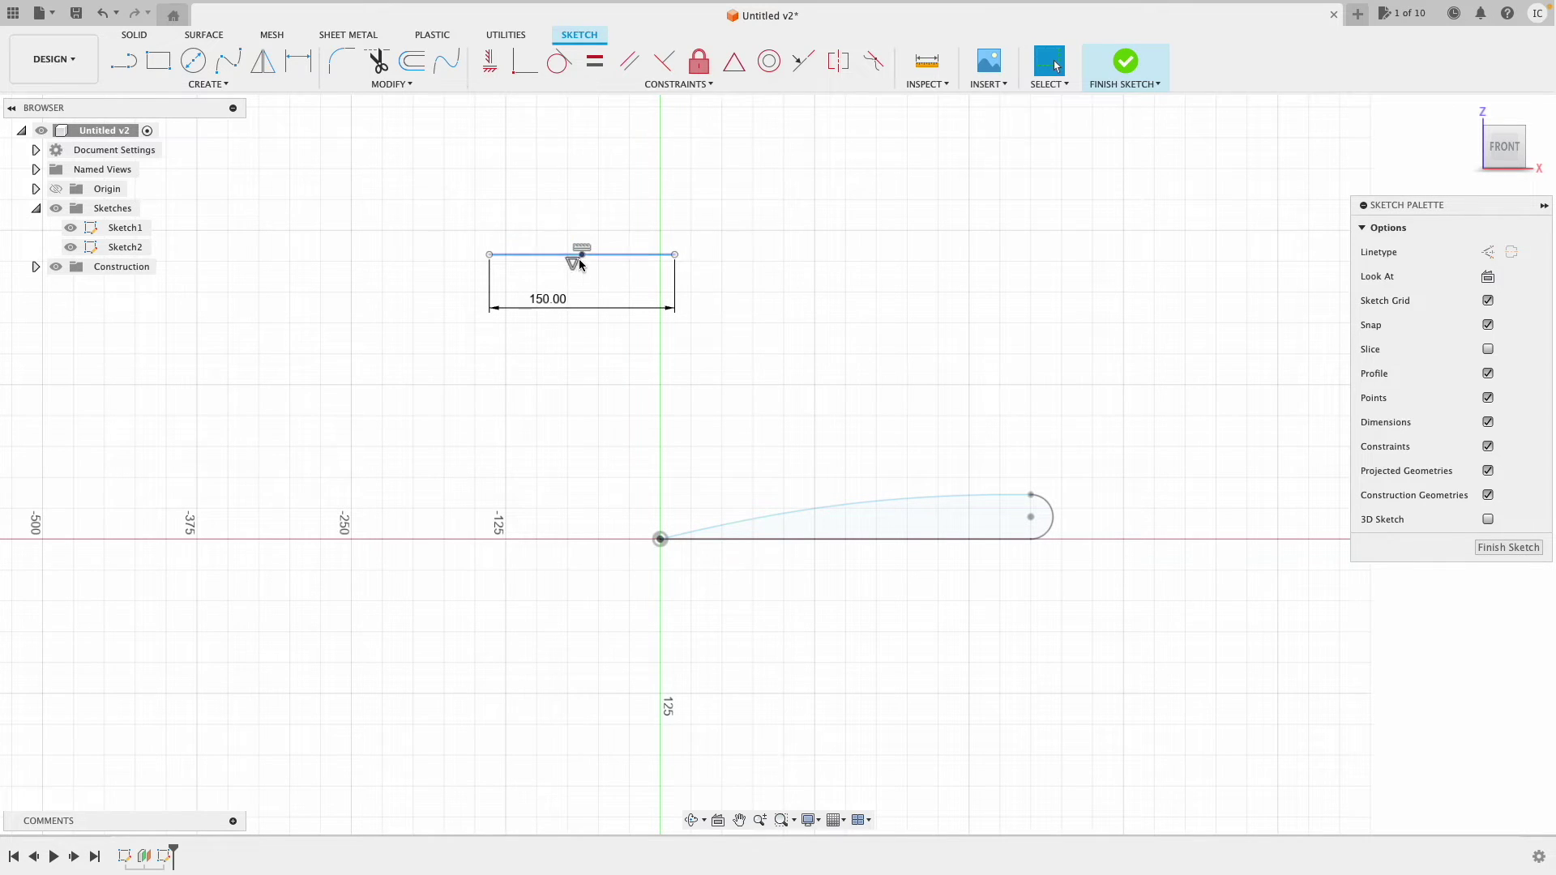
pyautogui.moveTo(581, 255)
pyautogui.mouseDown()
pyautogui.moveTo(581, 307)
pyautogui.moveTo(746, 332)
pyautogui.moveTo(444, 209)
pyautogui.moveTo(651, 381)
pyautogui.mouseUp()
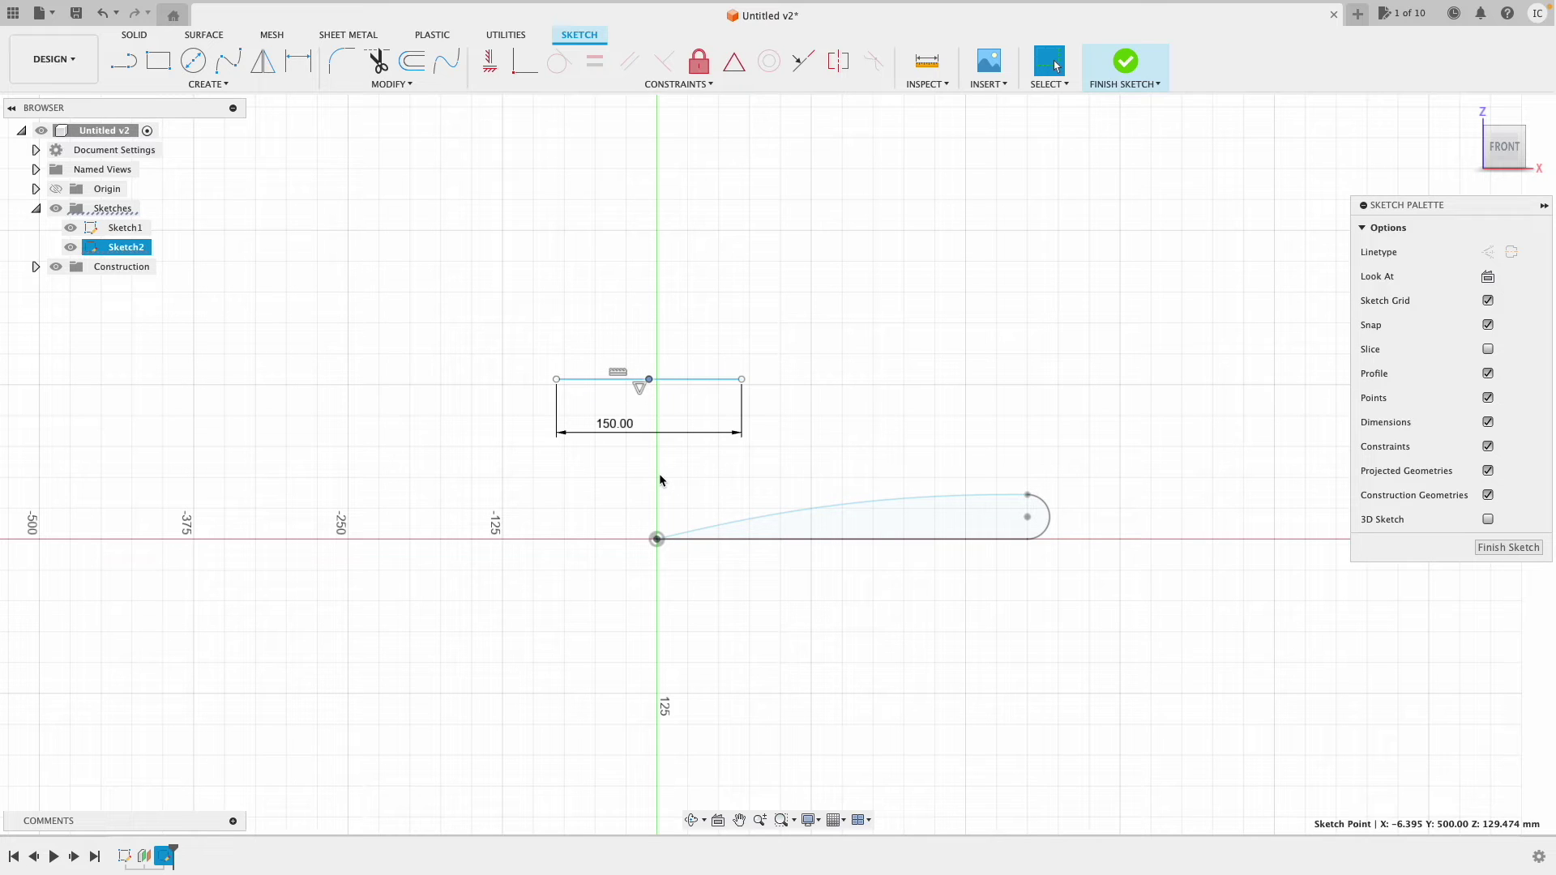
pyautogui.moveTo(650, 540); pyautogui.dragTo(657, 535, button='middle')
pyautogui.keyDown('shift'); pyautogui.click(662, 536); pyautogui.keyUp('shift')
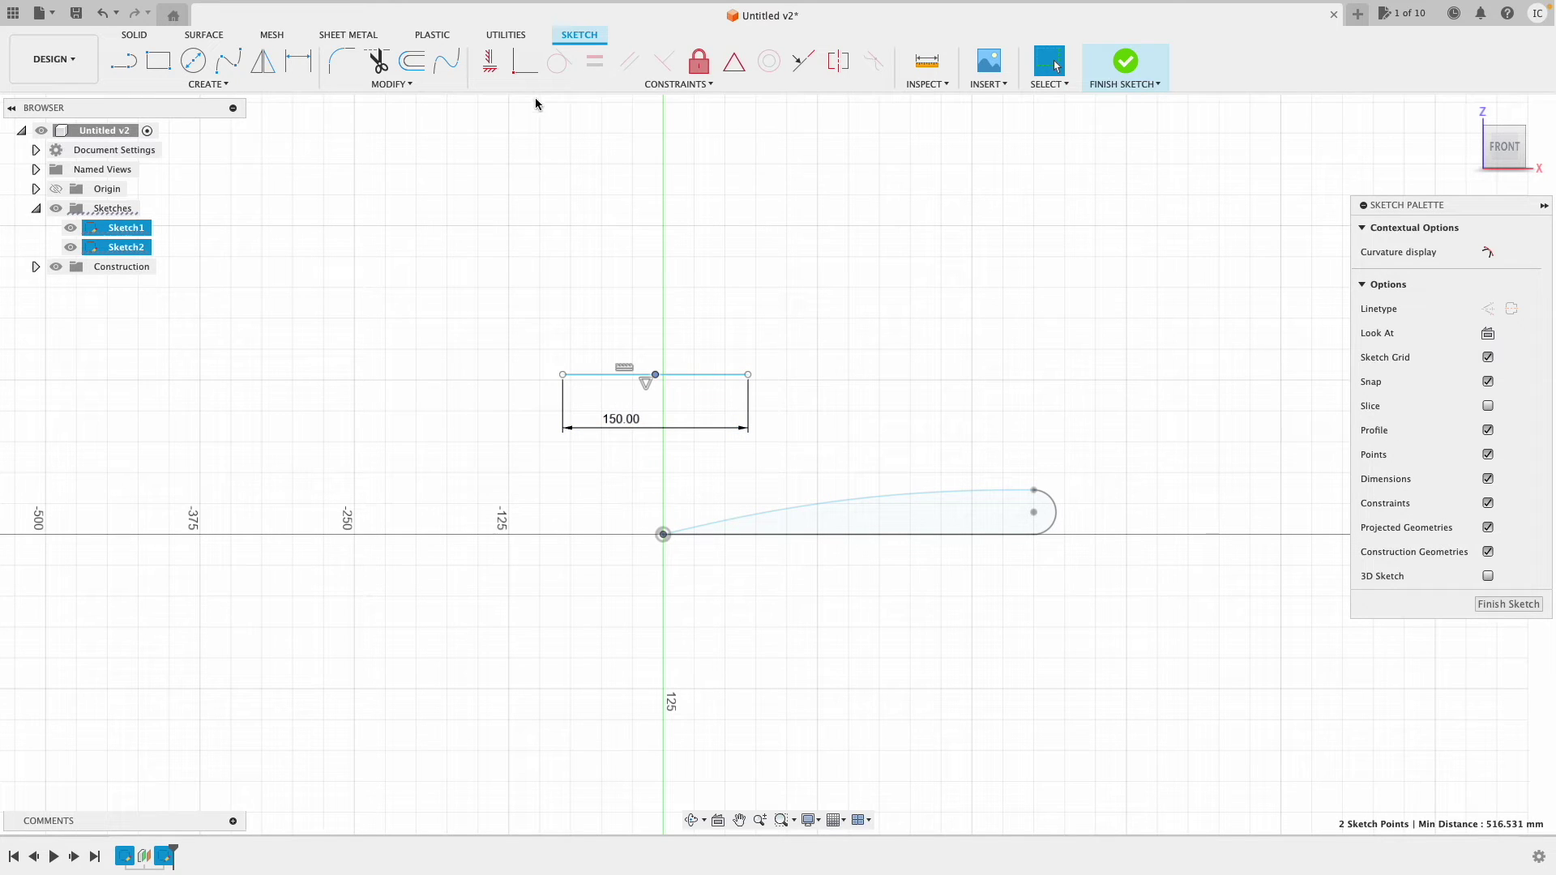
# Make the midpoint coincident with the origin and draw a centre-point arc at the line's right end
pyautogui.click(514, 70)
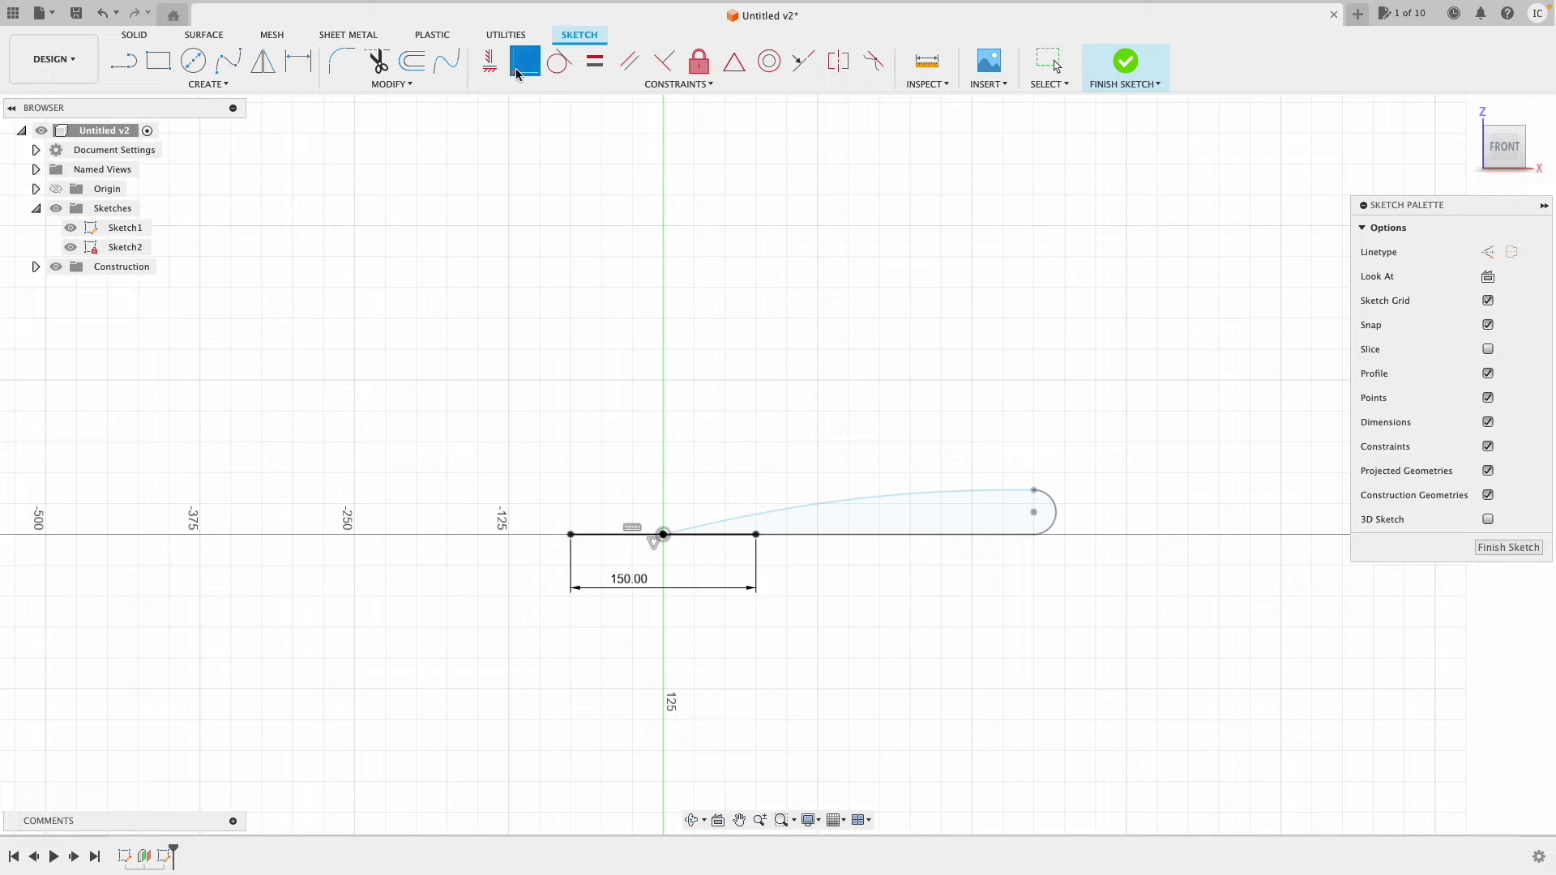
pyautogui.click(921, 636)
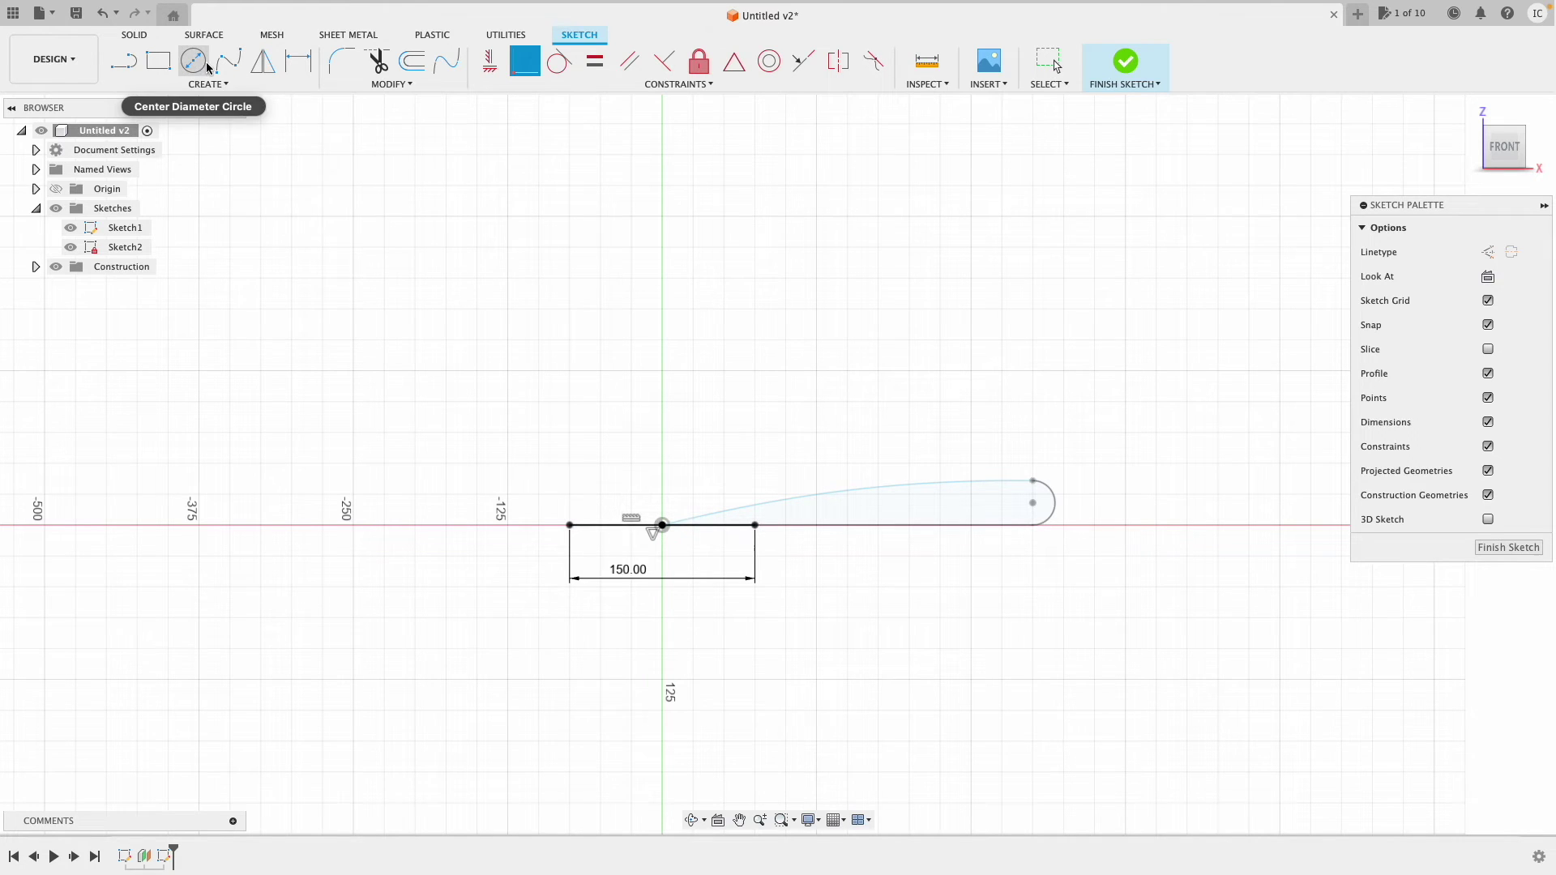
pyautogui.click(158, 84)
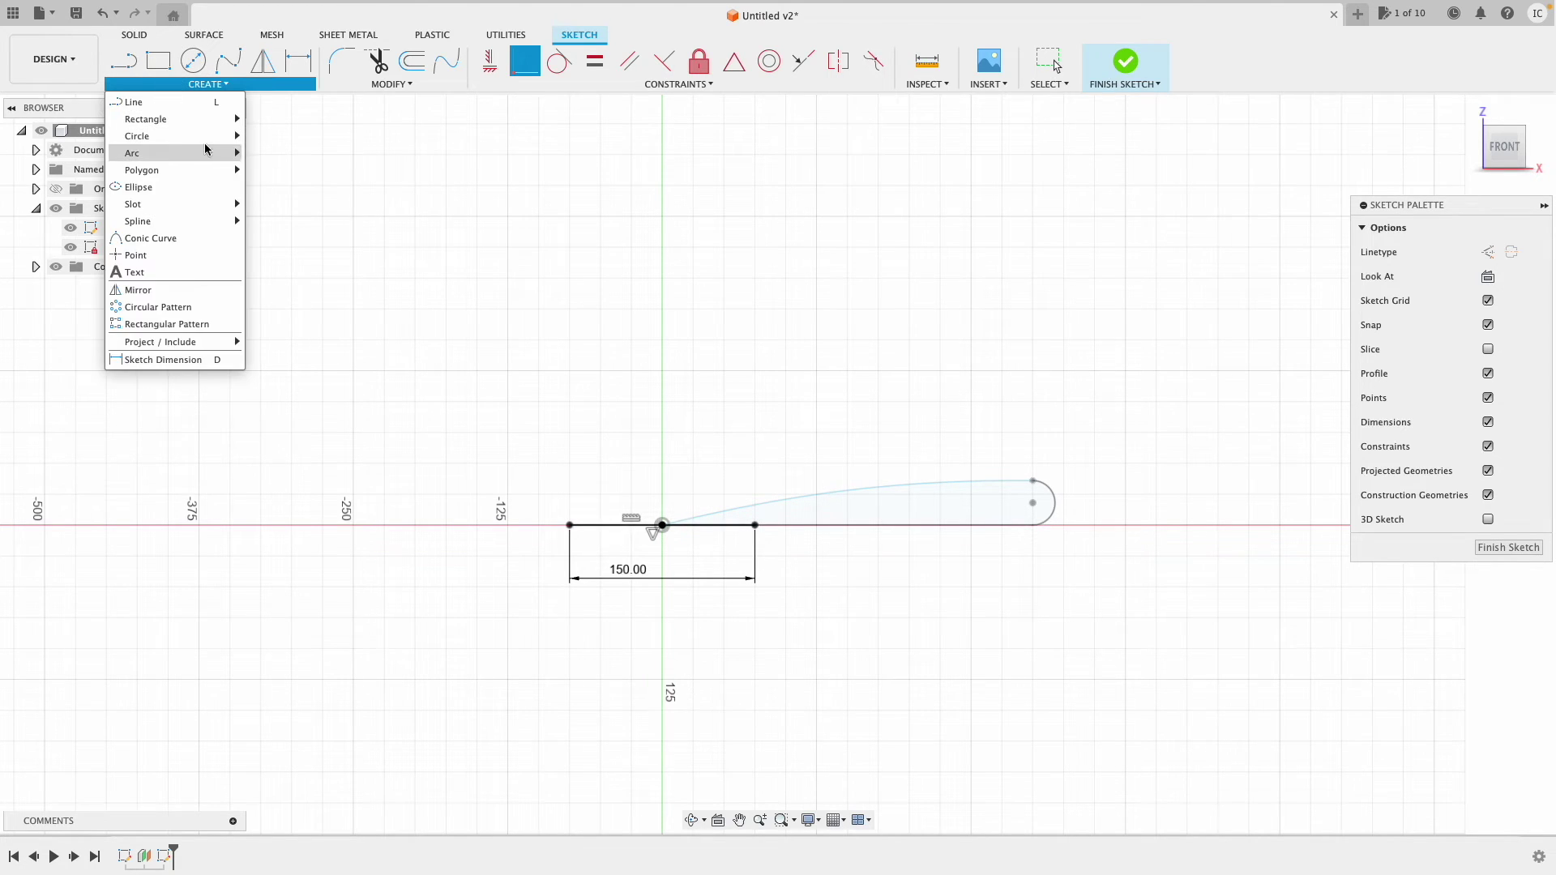
pyautogui.moveTo(228, 158)
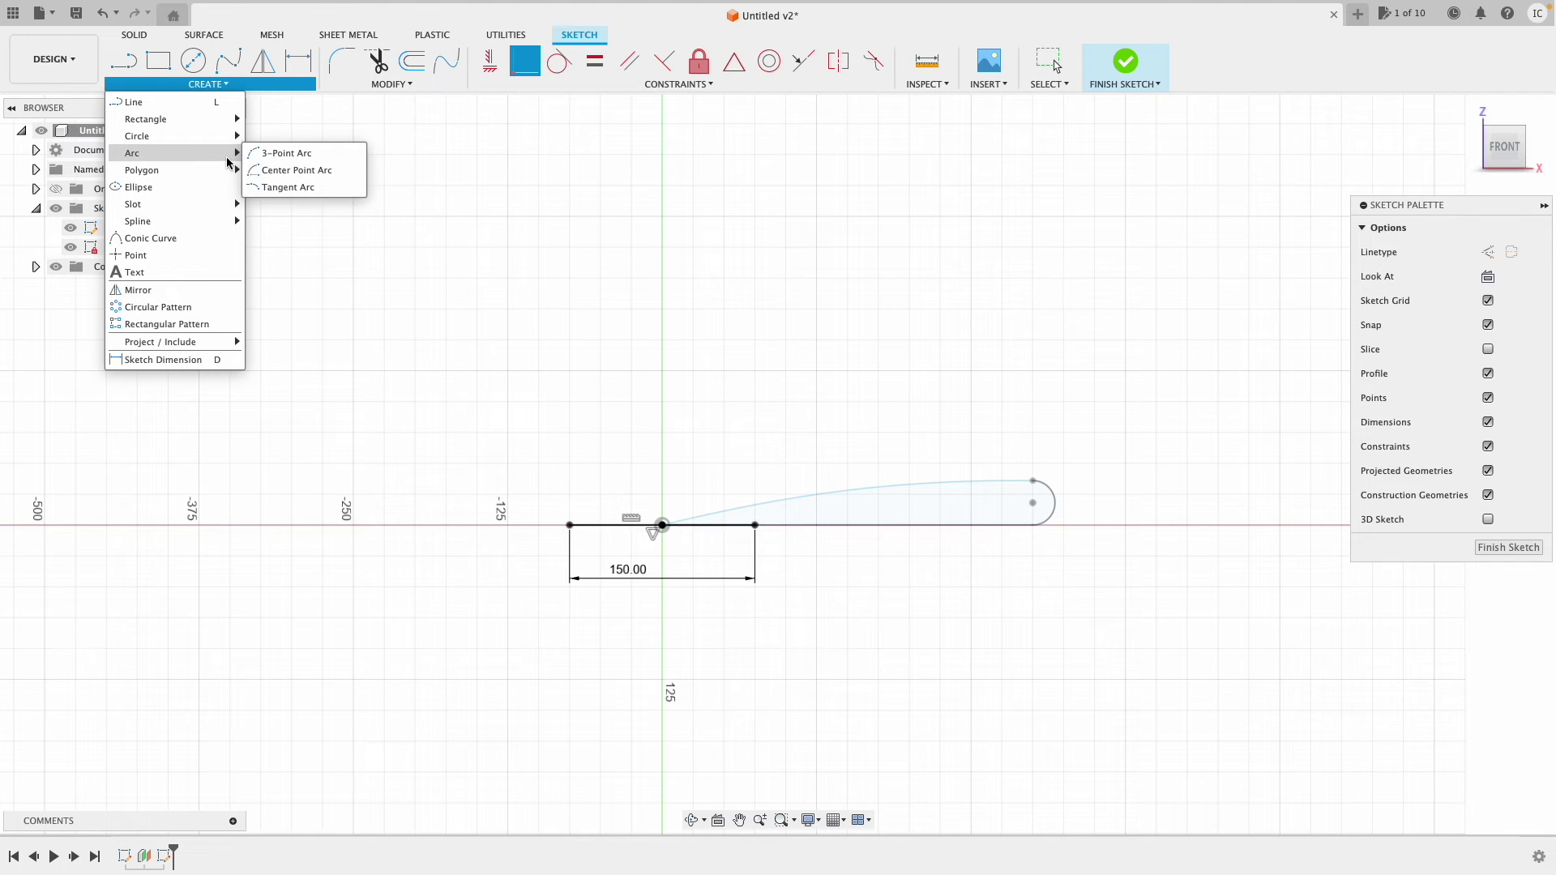
pyautogui.click(297, 169)
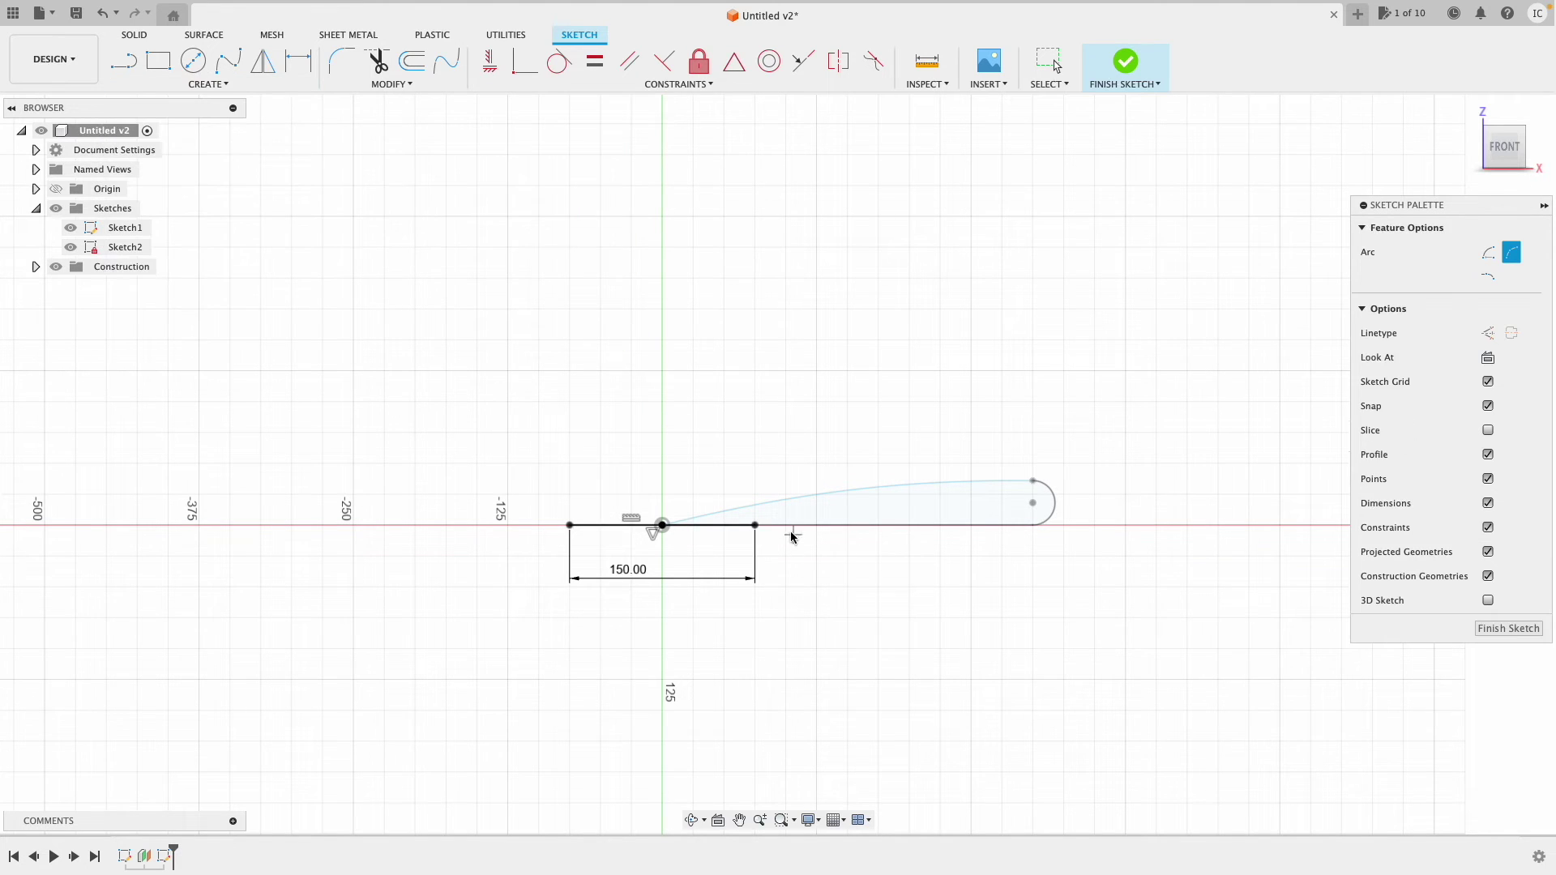
pyautogui.click(756, 525)
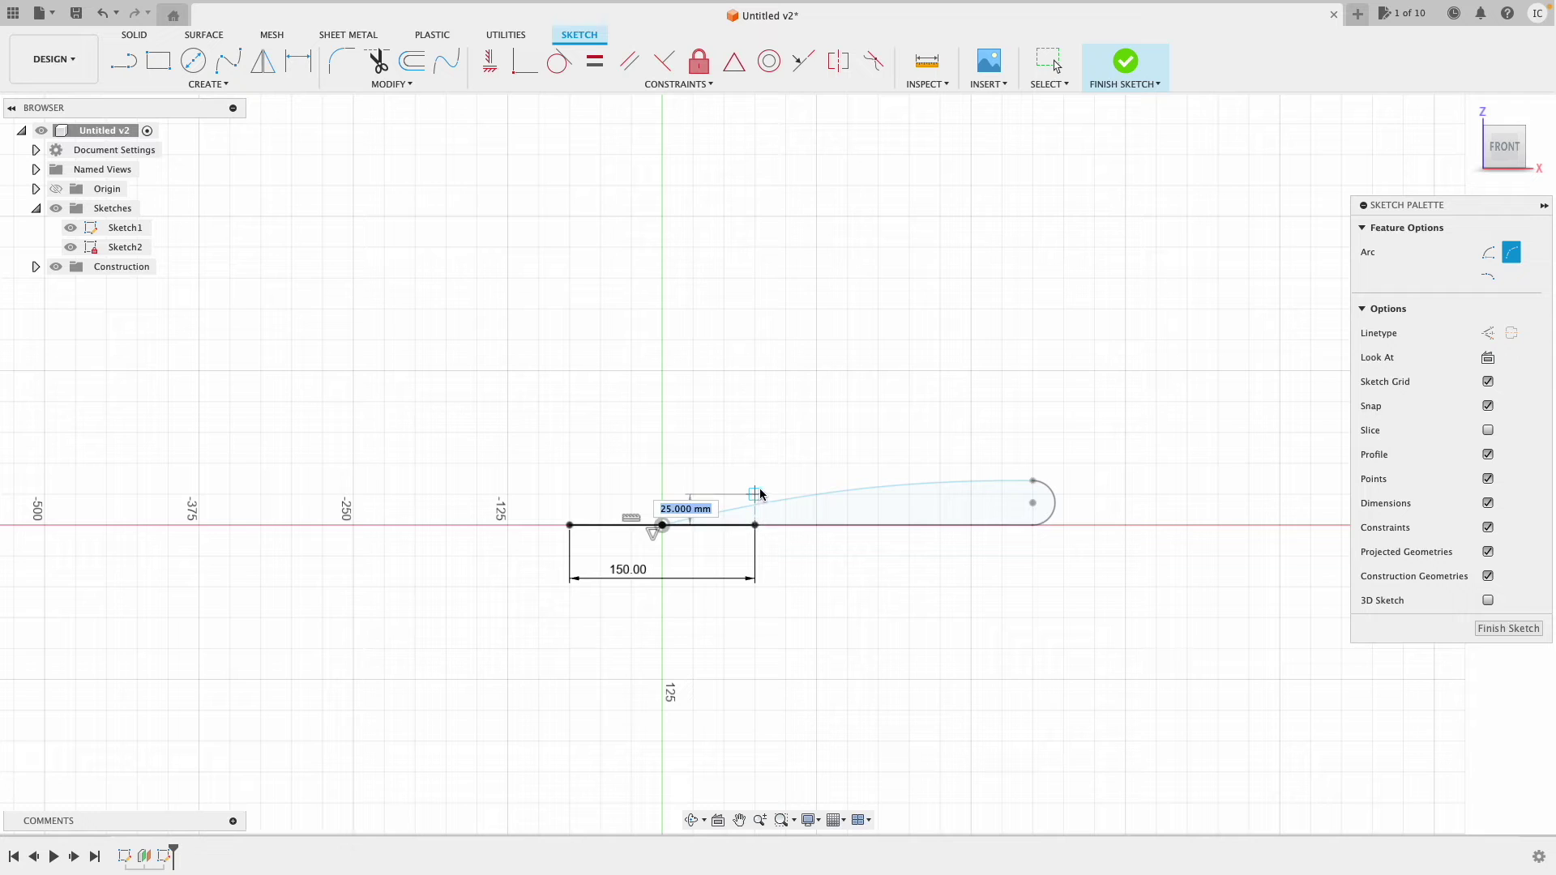
pyautogui.click(755, 482)
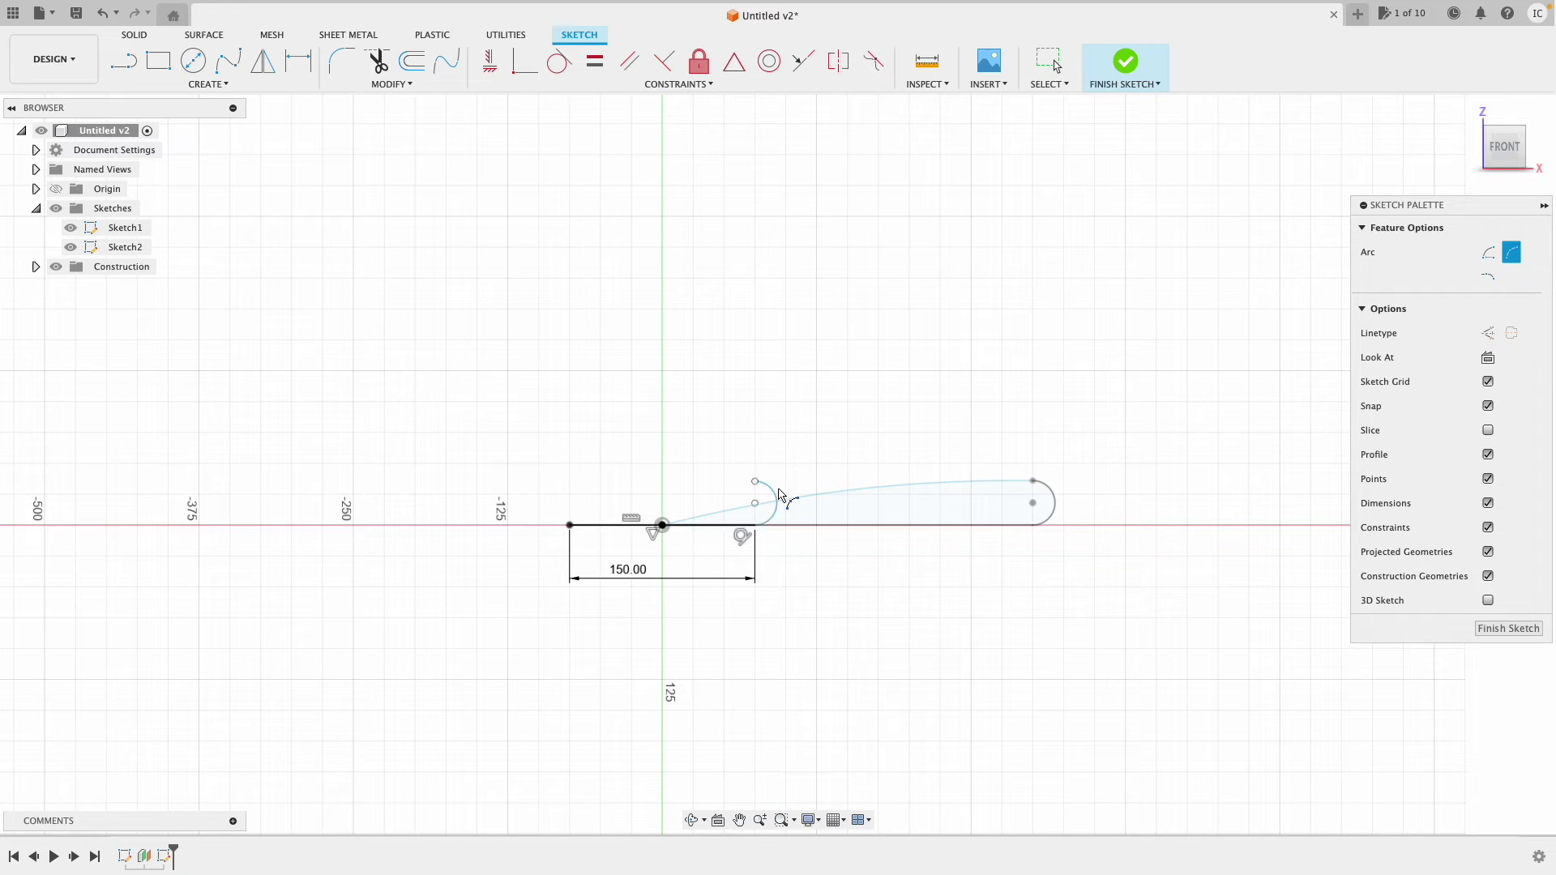
# Dimension the nose arc radius to 18 mm, then start a spline from the arc's top
pyautogui.click(298, 60)
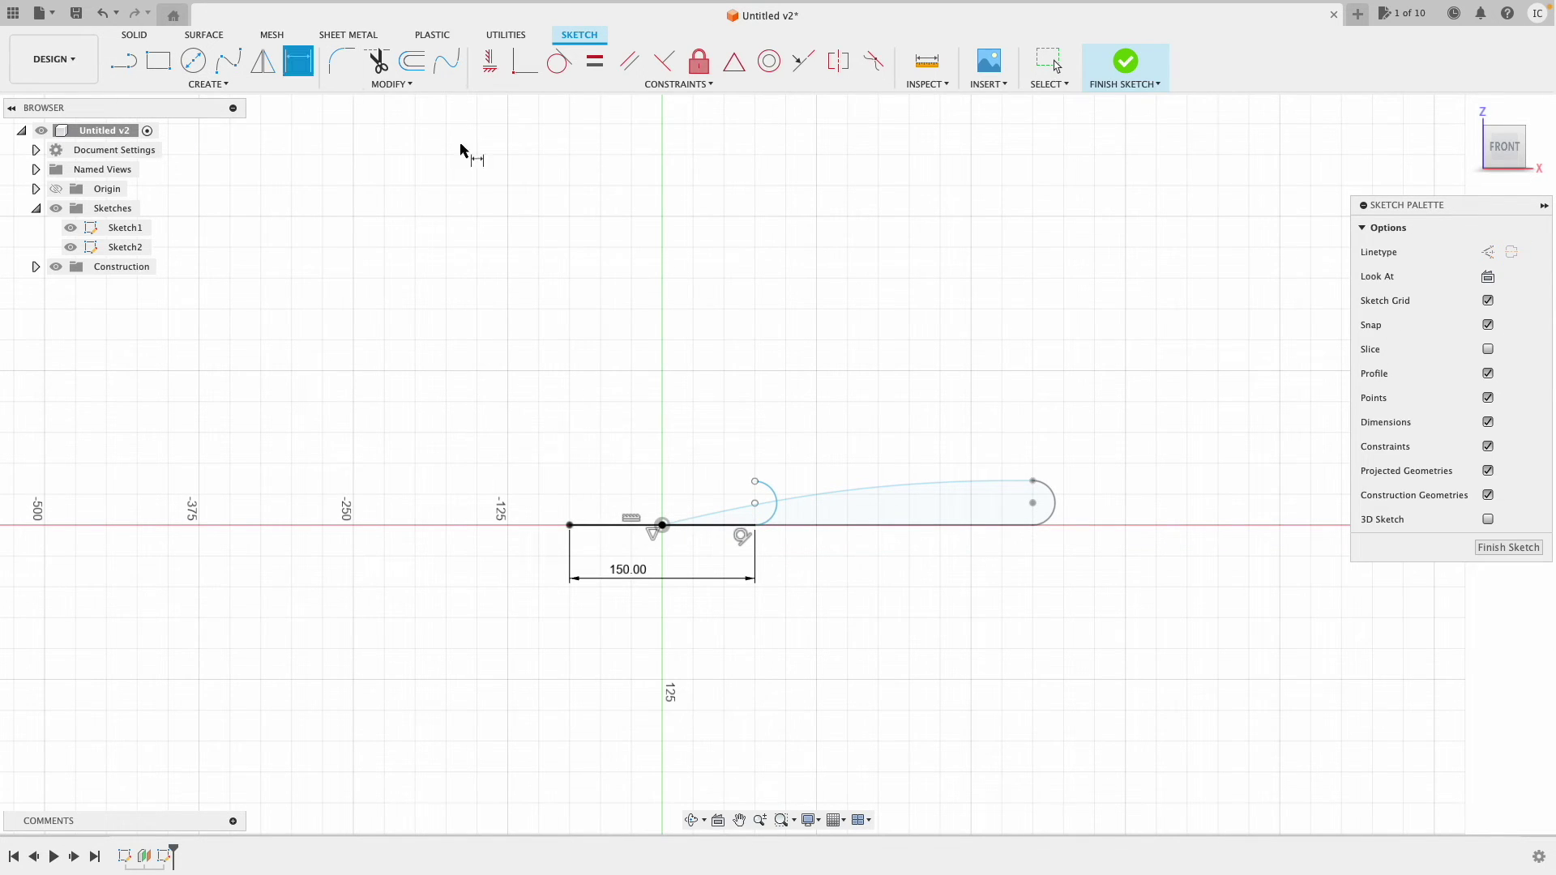
pyautogui.click(776, 498)
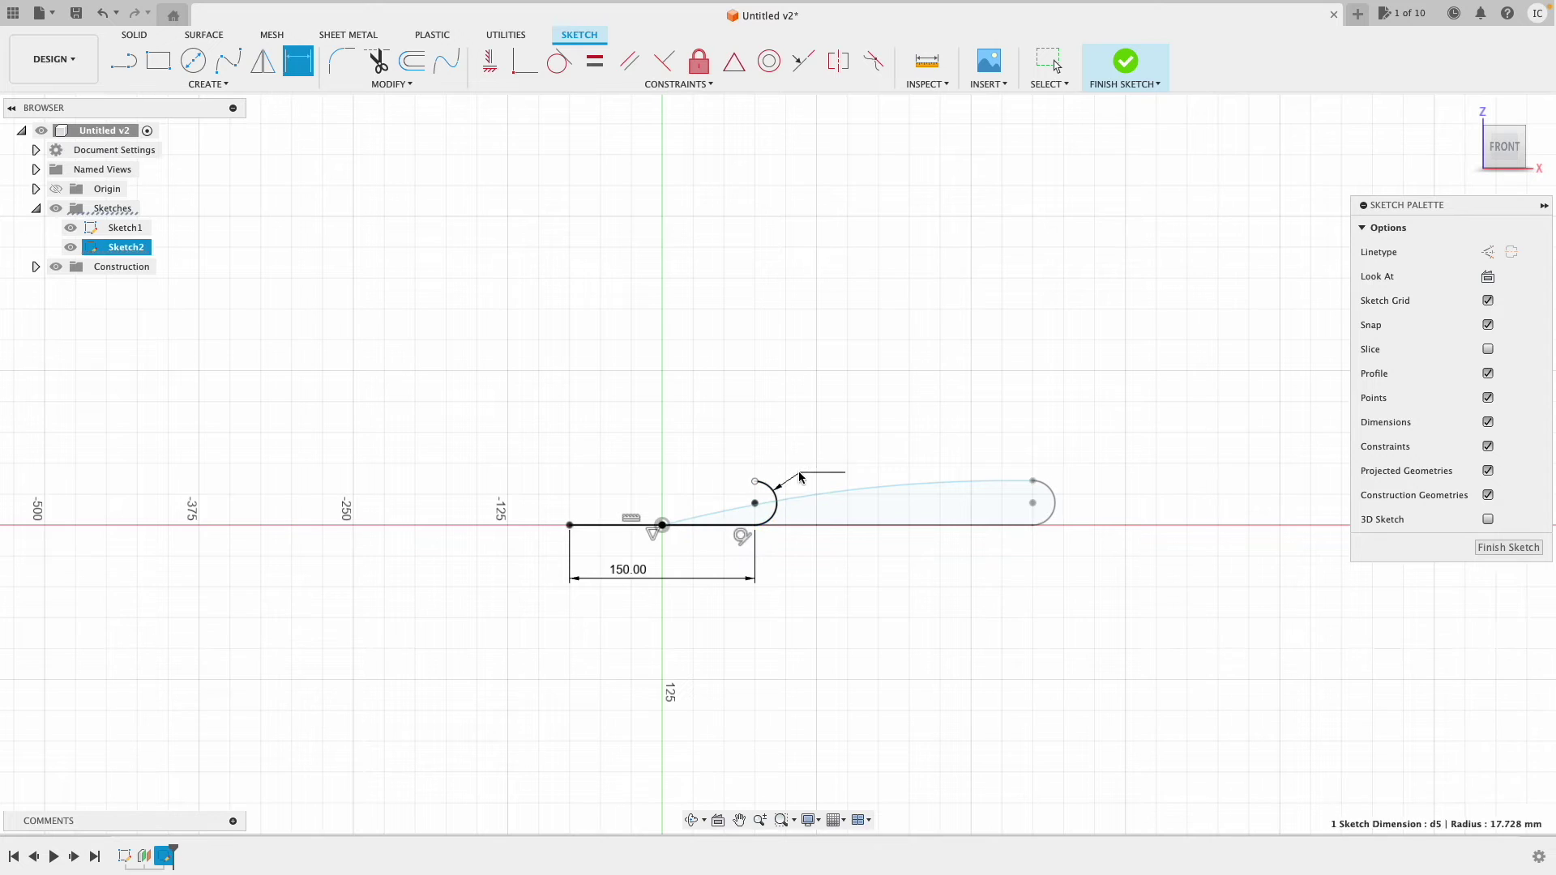
pyautogui.click(798, 472)
pyautogui.write('1')
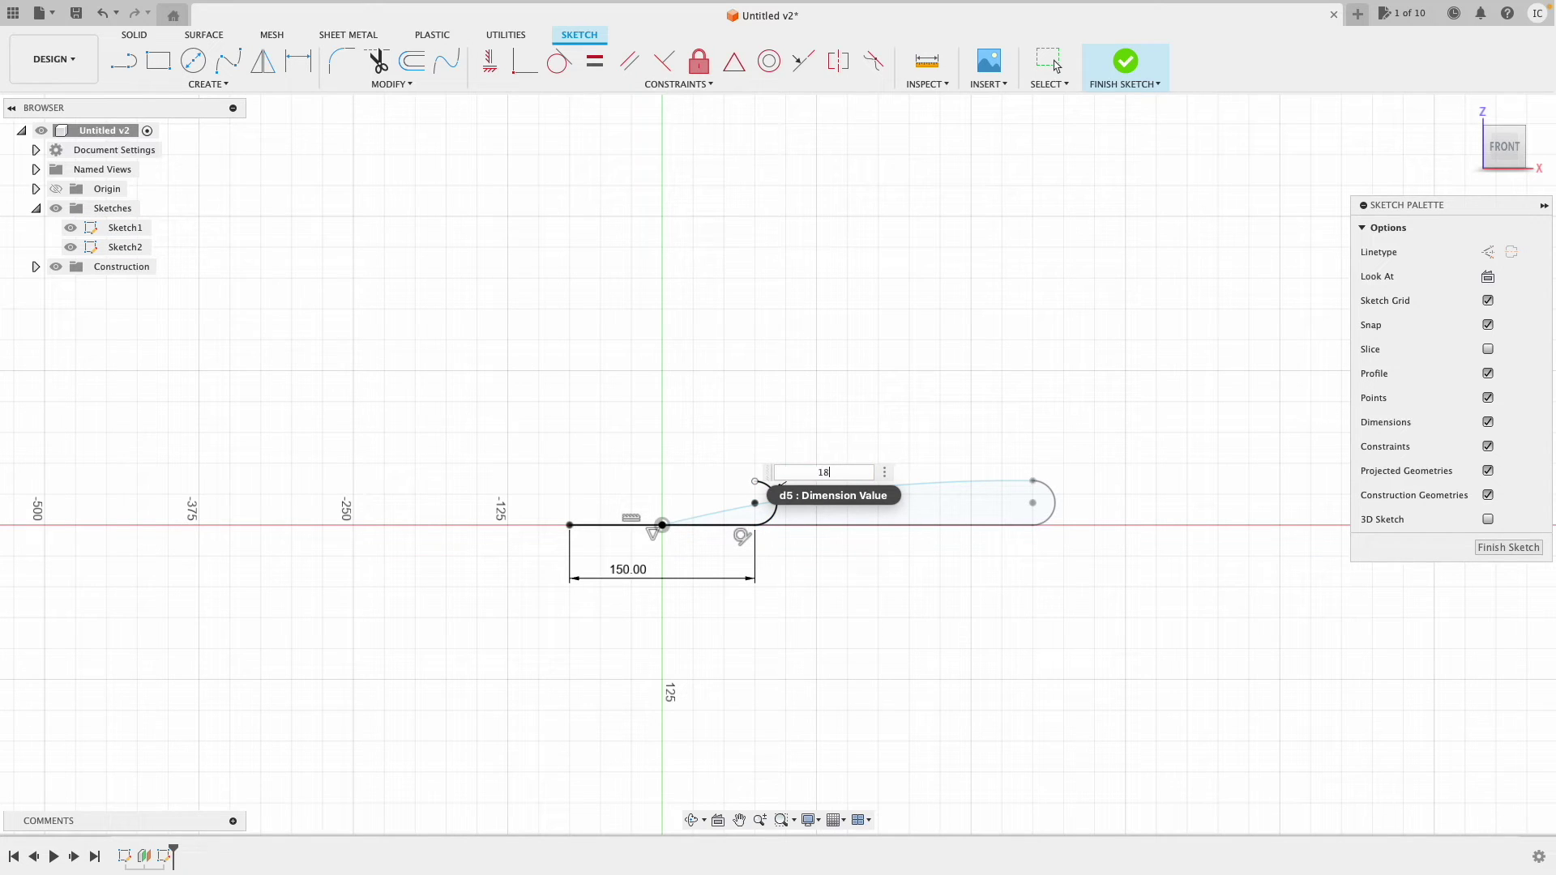
pyautogui.write('8')
pyautogui.press('Return')
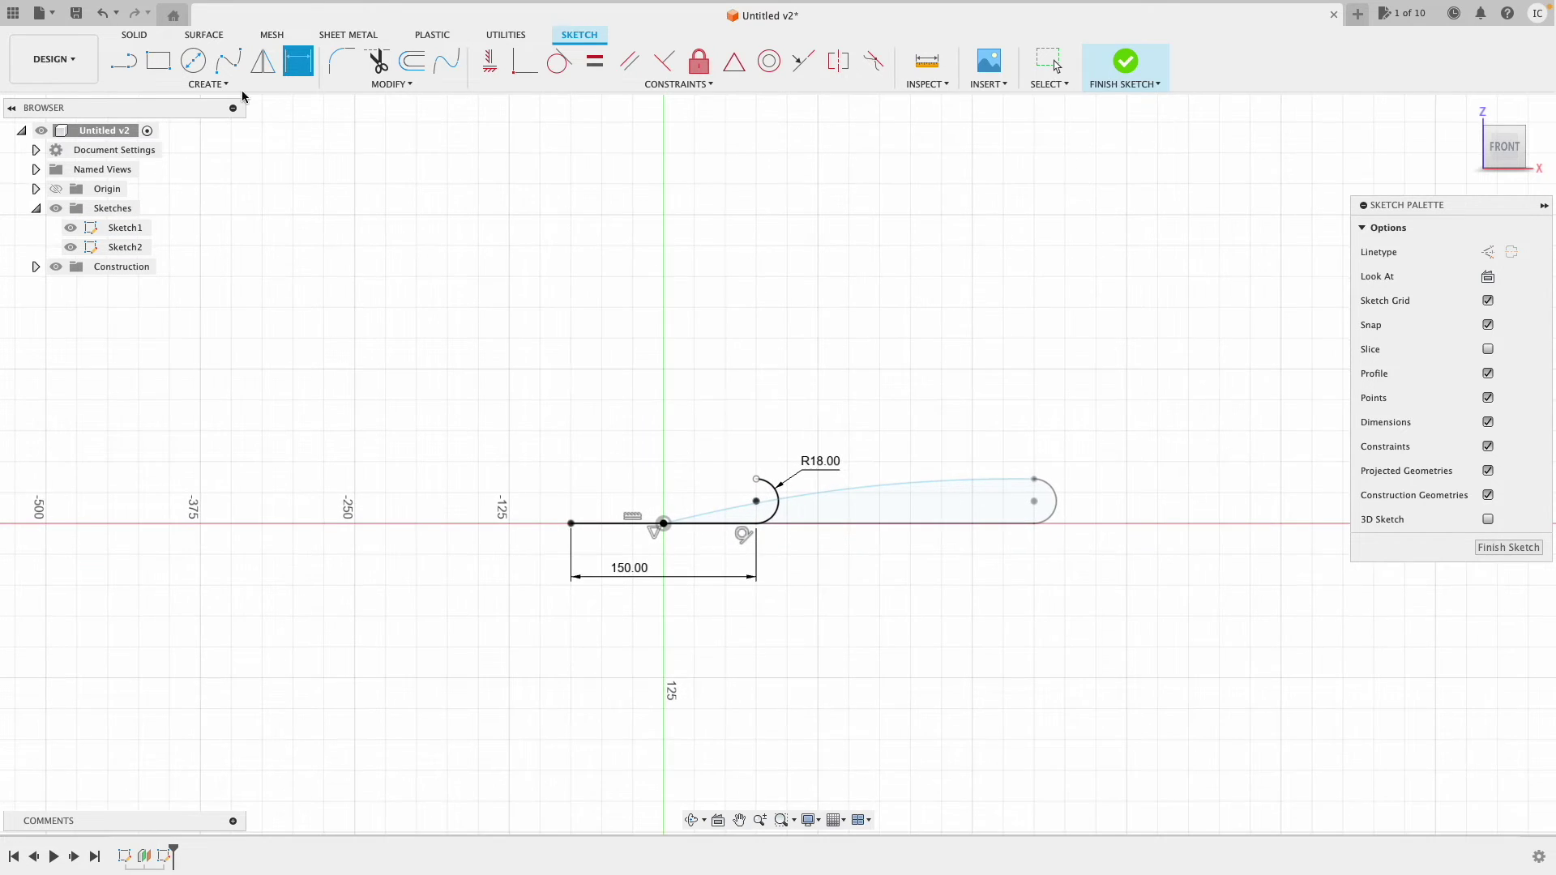
pyautogui.click(228, 60)
pyautogui.click(754, 479)
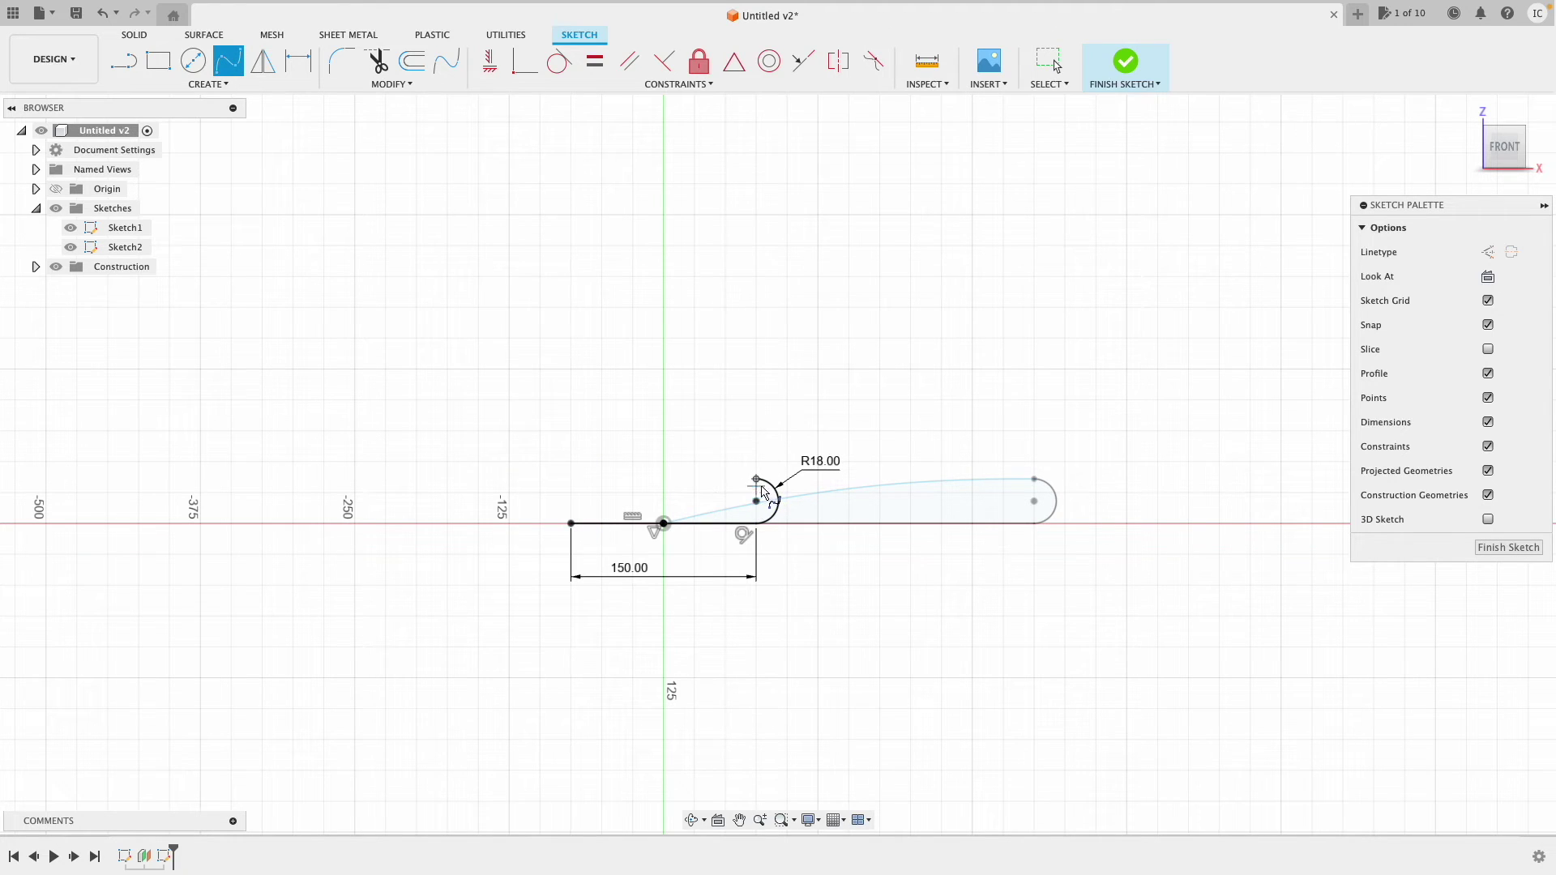
# End the tip spline at the line's left end, bend its start tangent, and finish Sketch2
pyautogui.click(570, 522)
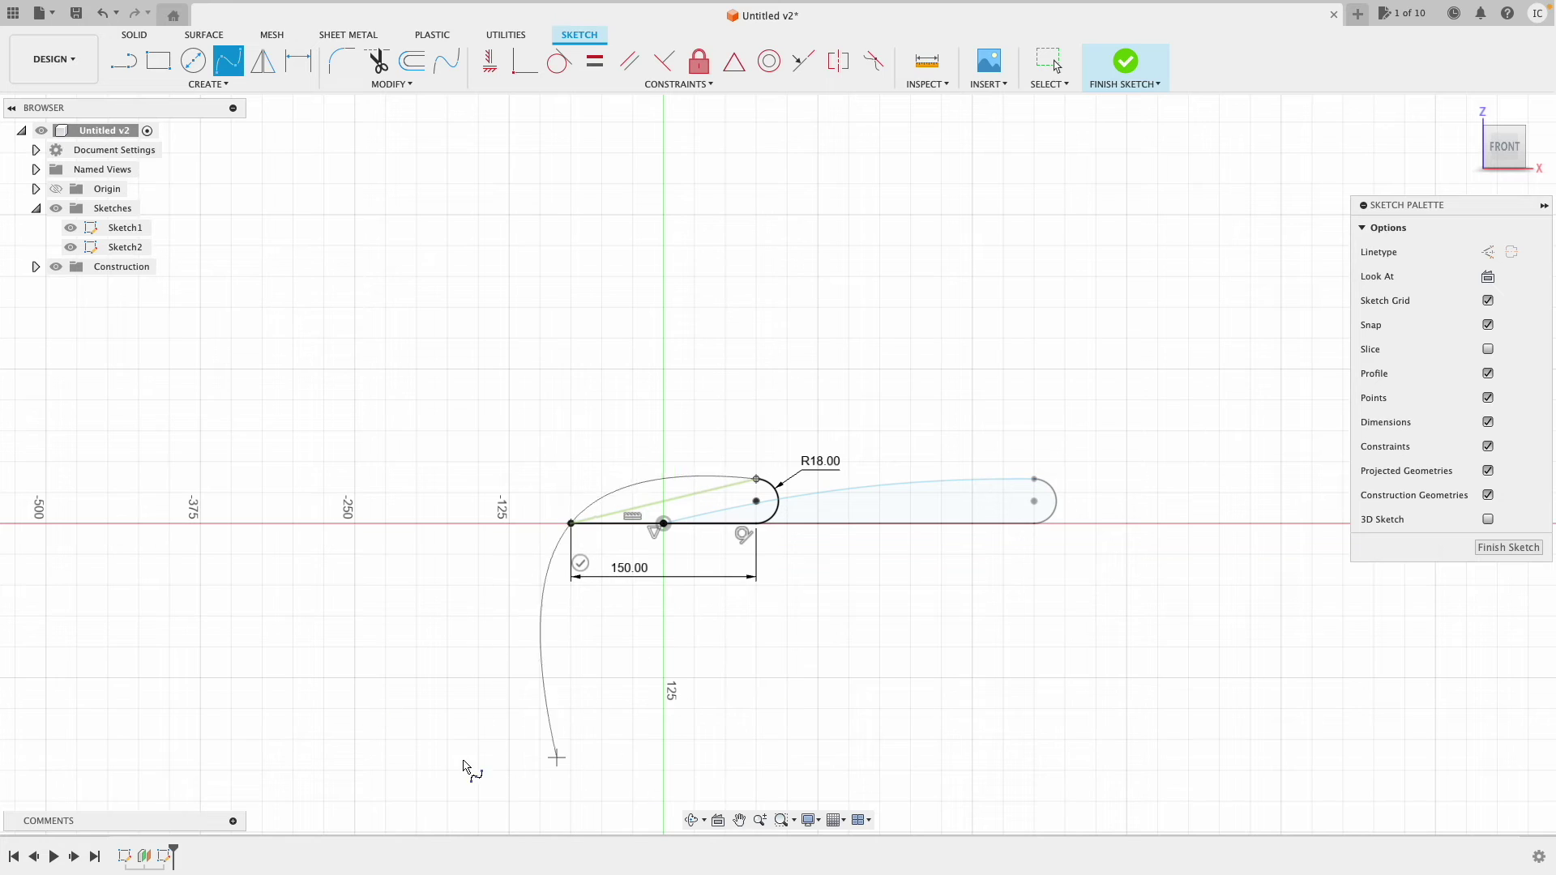
pyautogui.rightClick(497, 639)
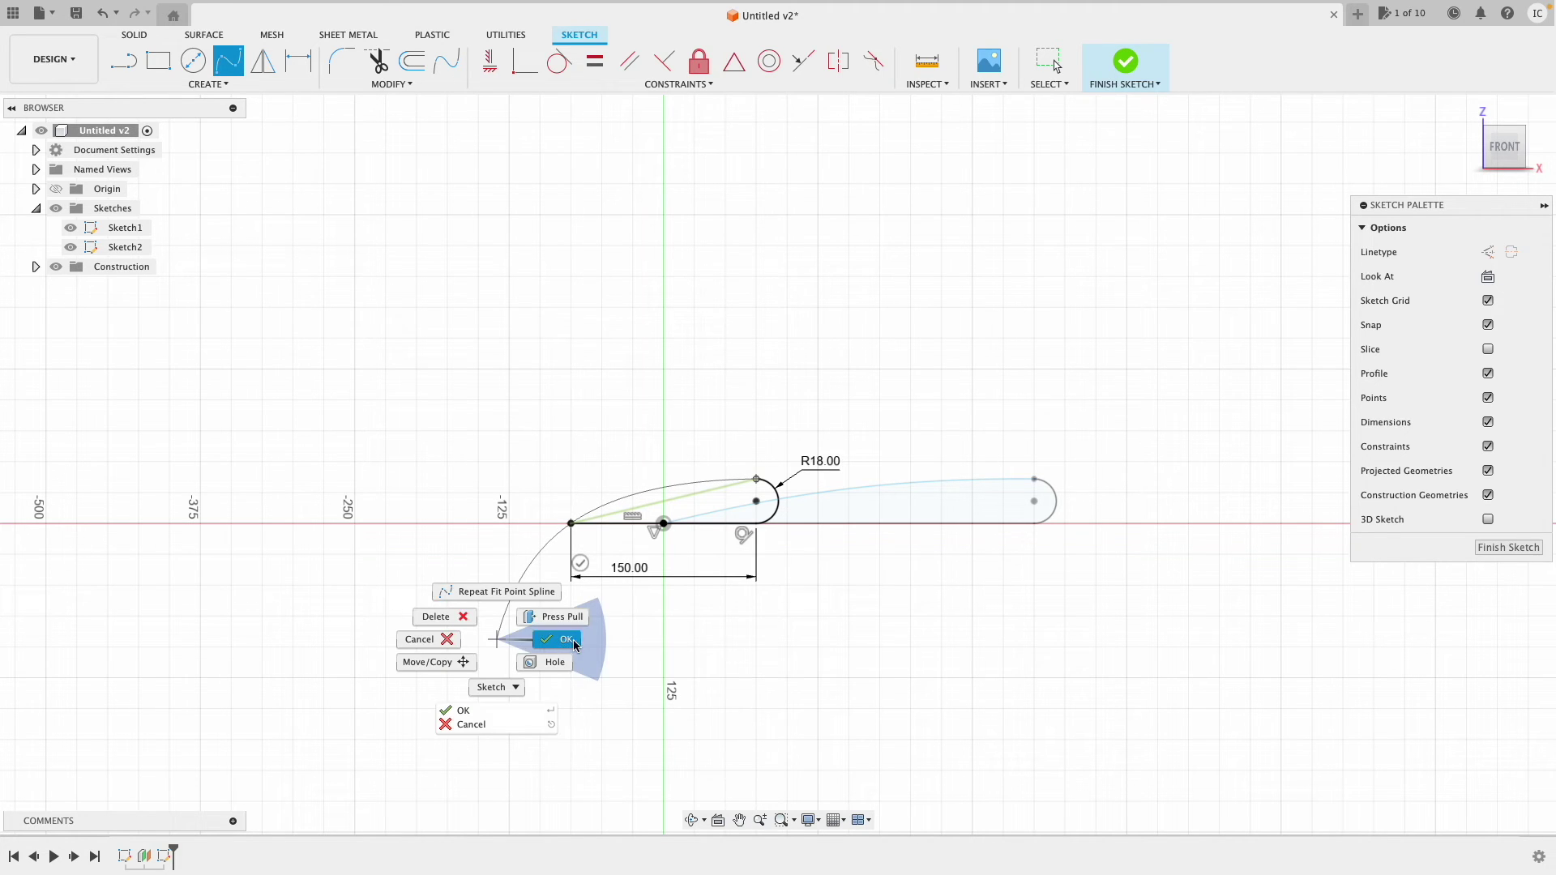
pyautogui.press('Escape')
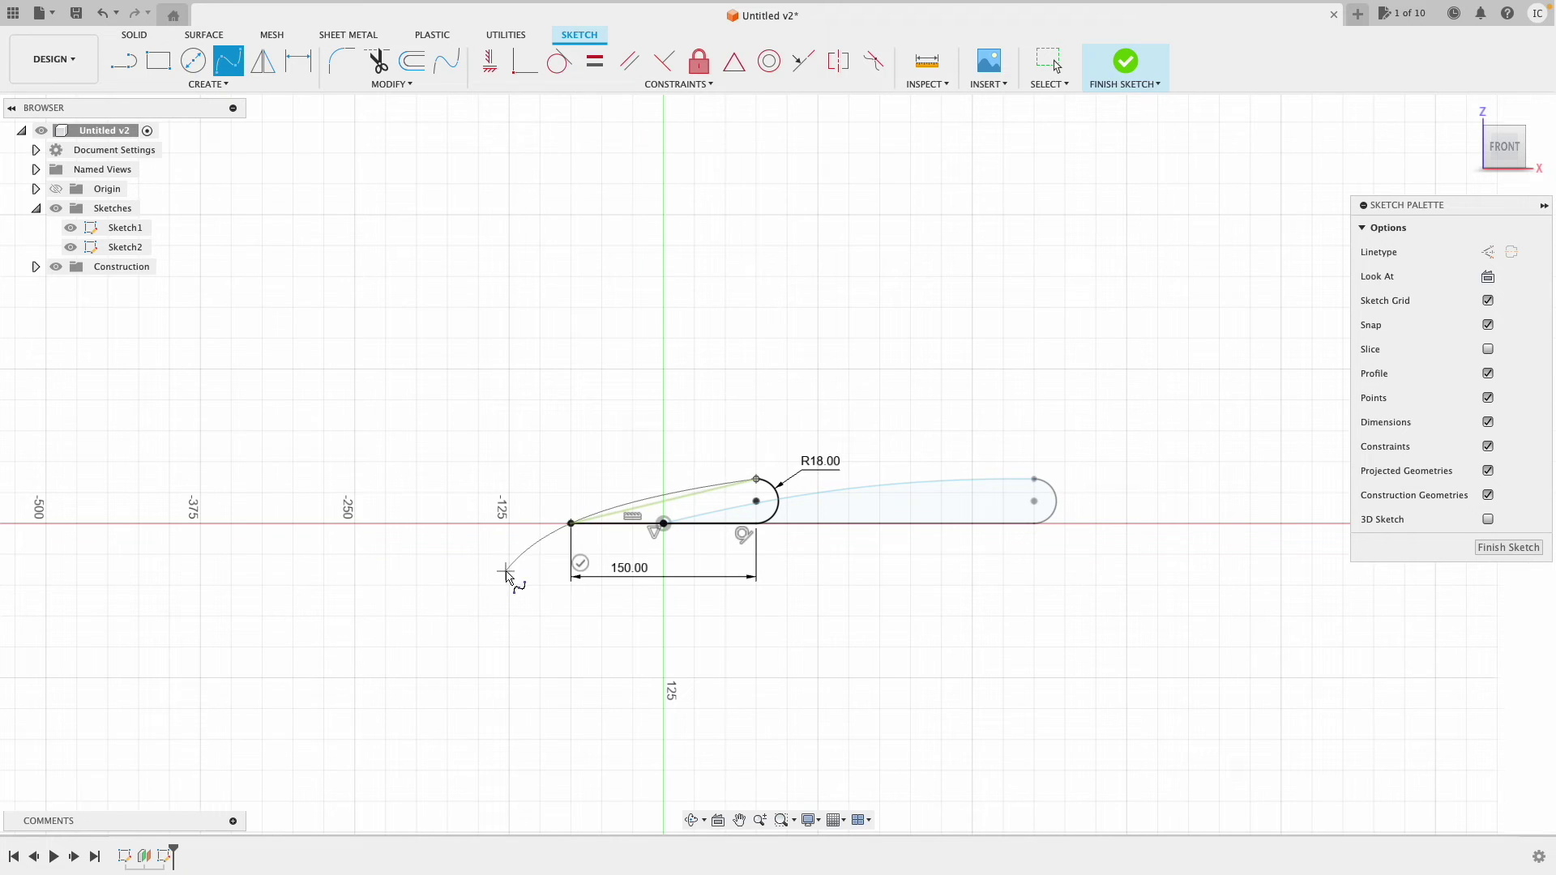
pyautogui.rightClick(487, 573)
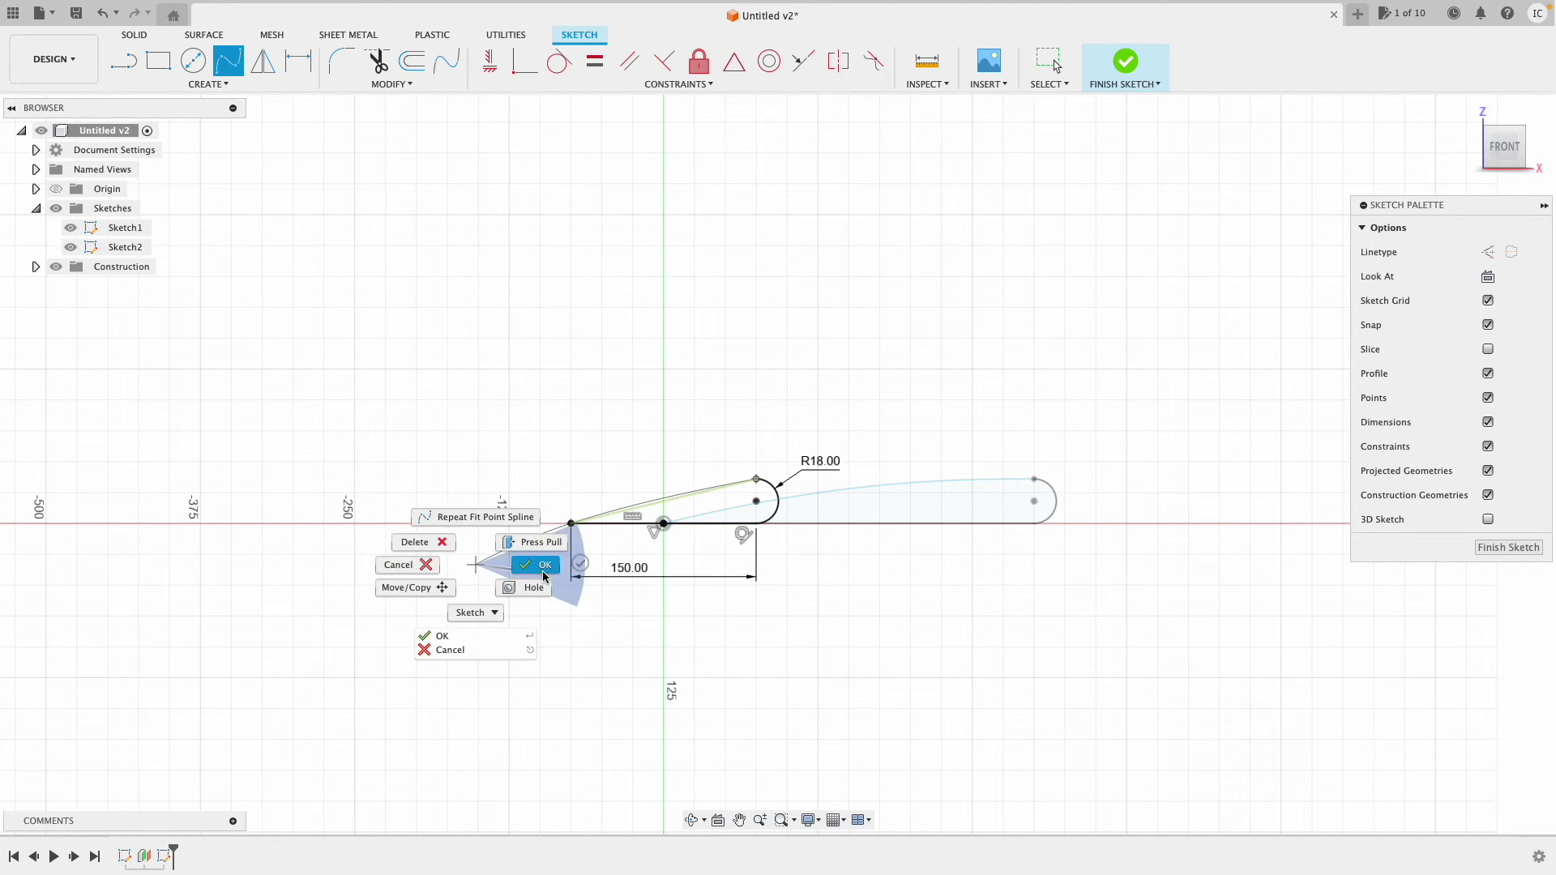
pyautogui.click(538, 571)
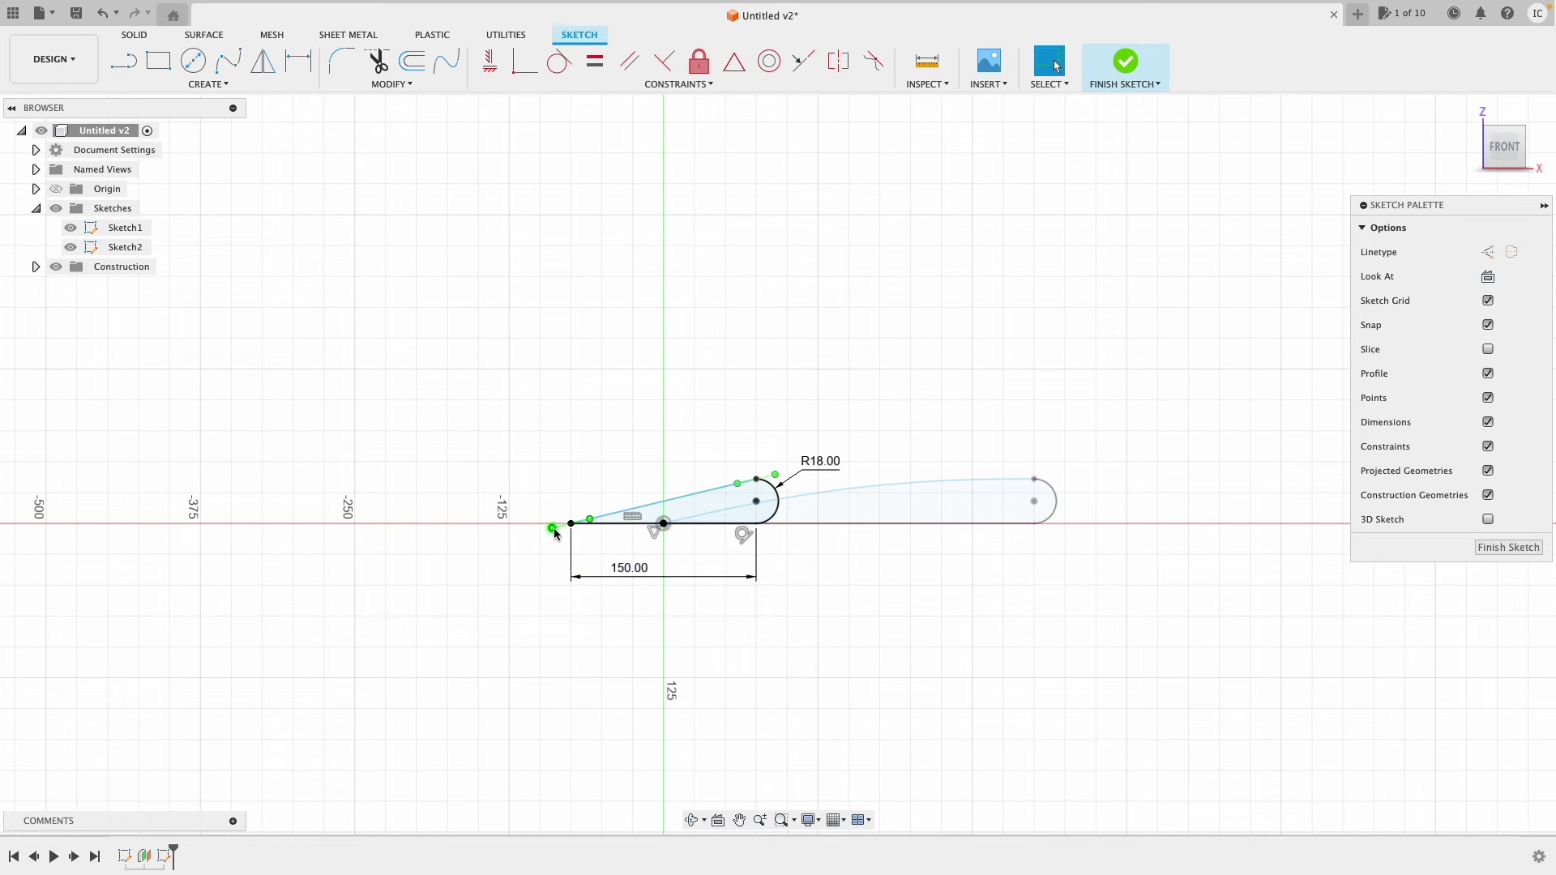
pyautogui.moveTo(552, 528); pyautogui.dragTo(539, 540)
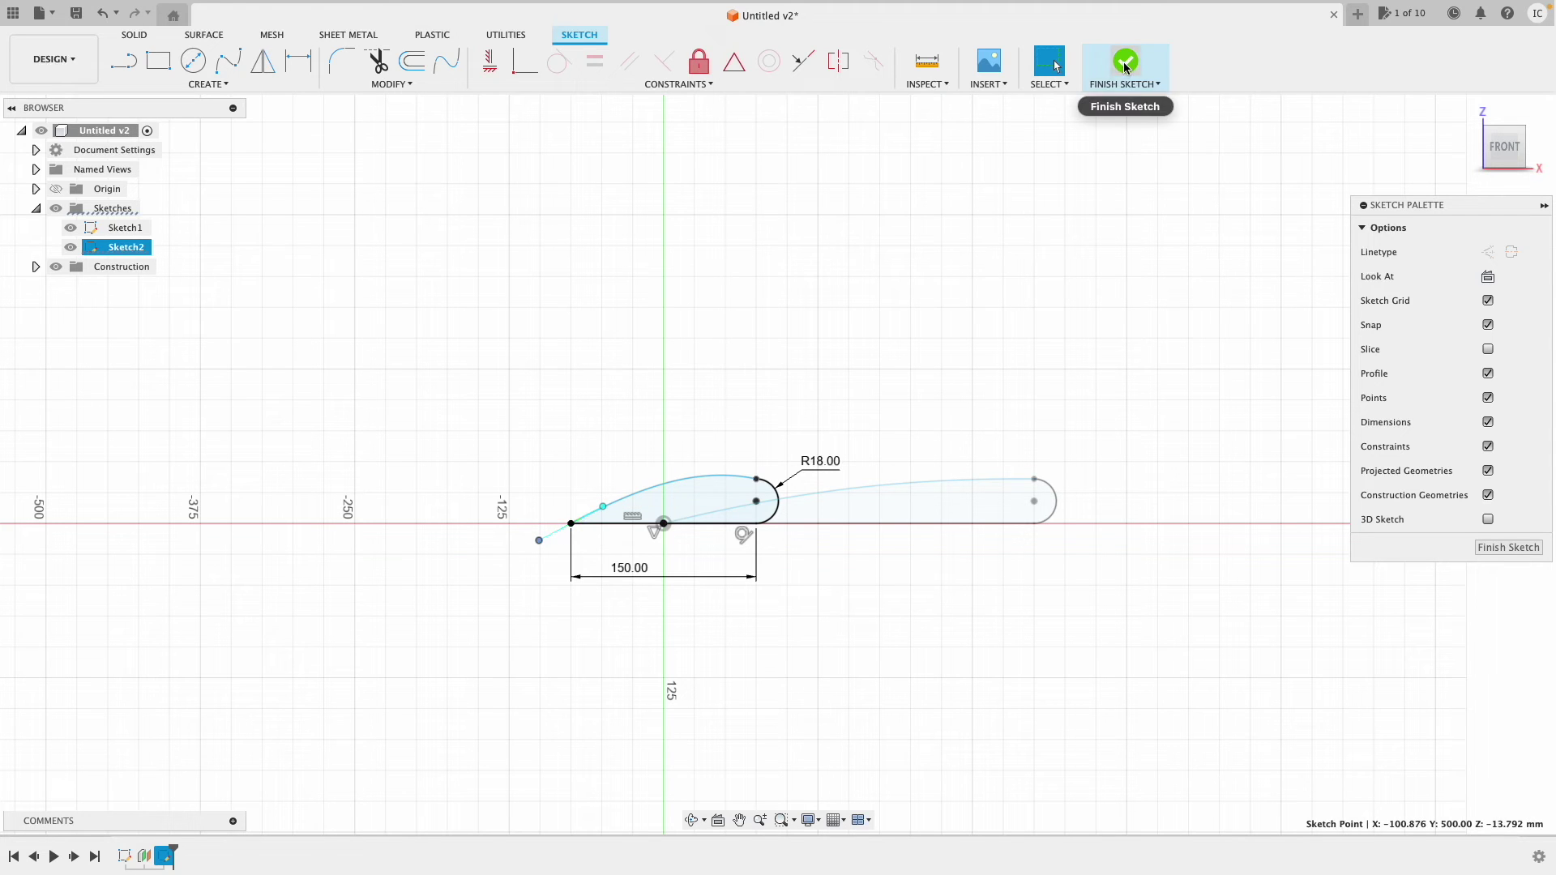
pyautogui.click(1132, 86)
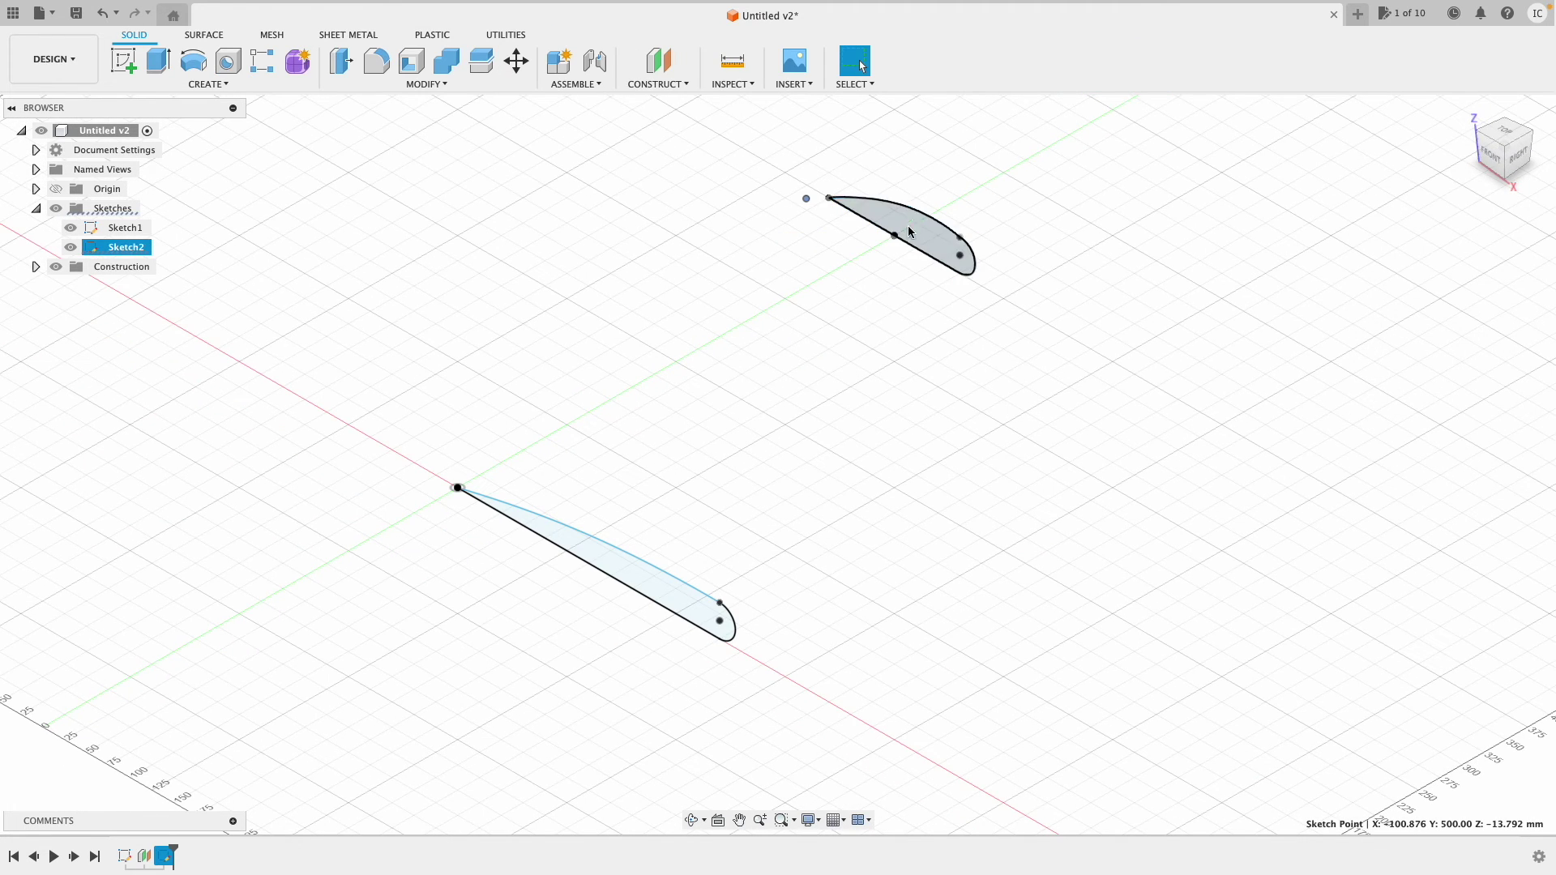
# Save the design as version v2 with the default 'User Saved' description
pyautogui.click(961, 354)
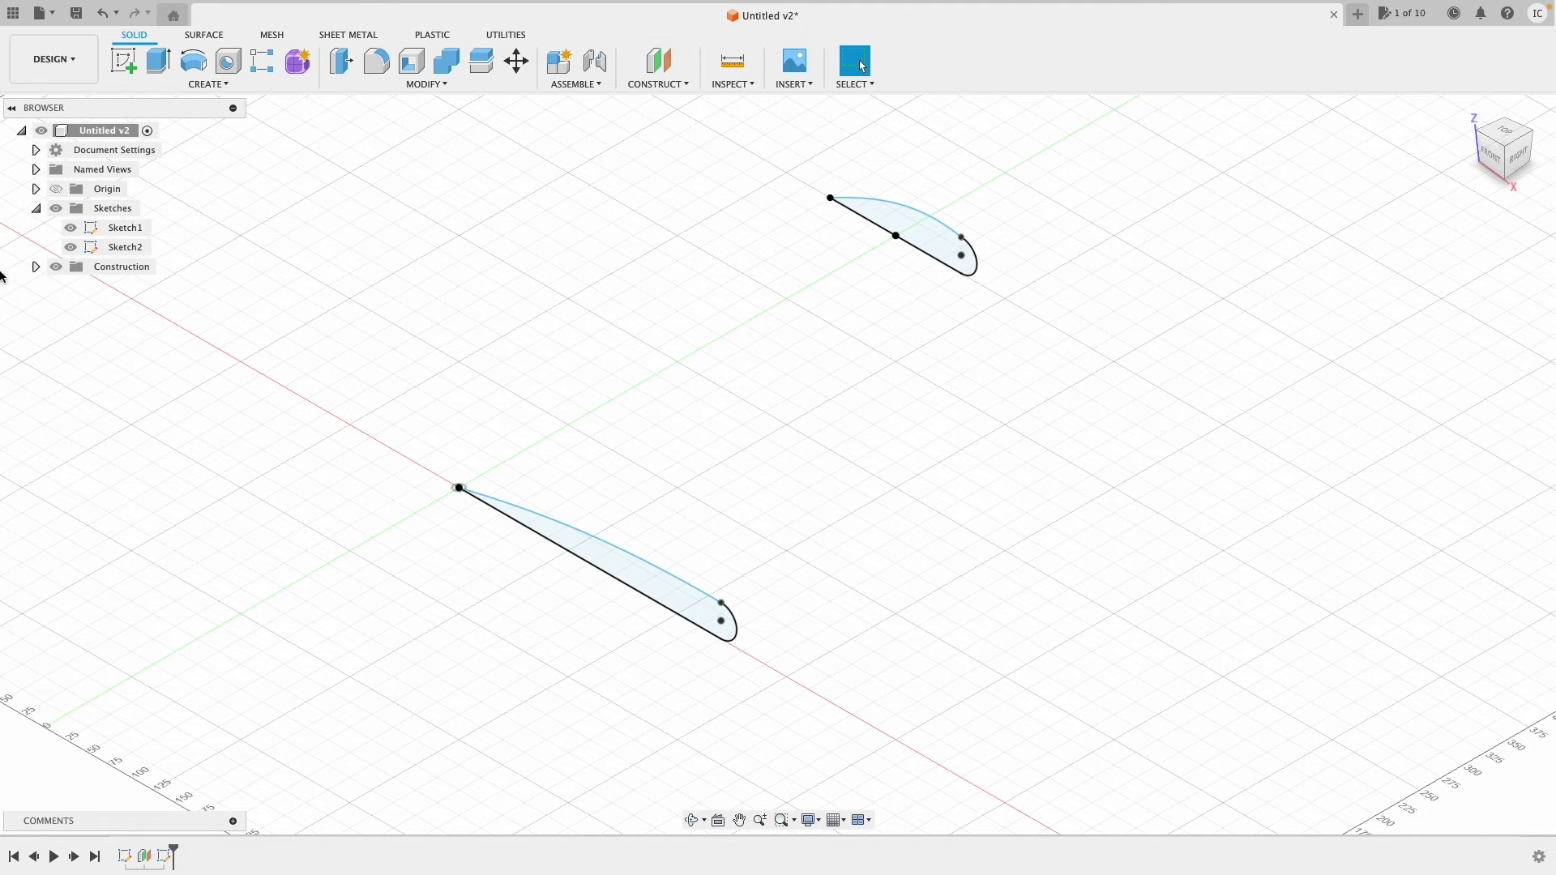
pyautogui.click(76, 13)
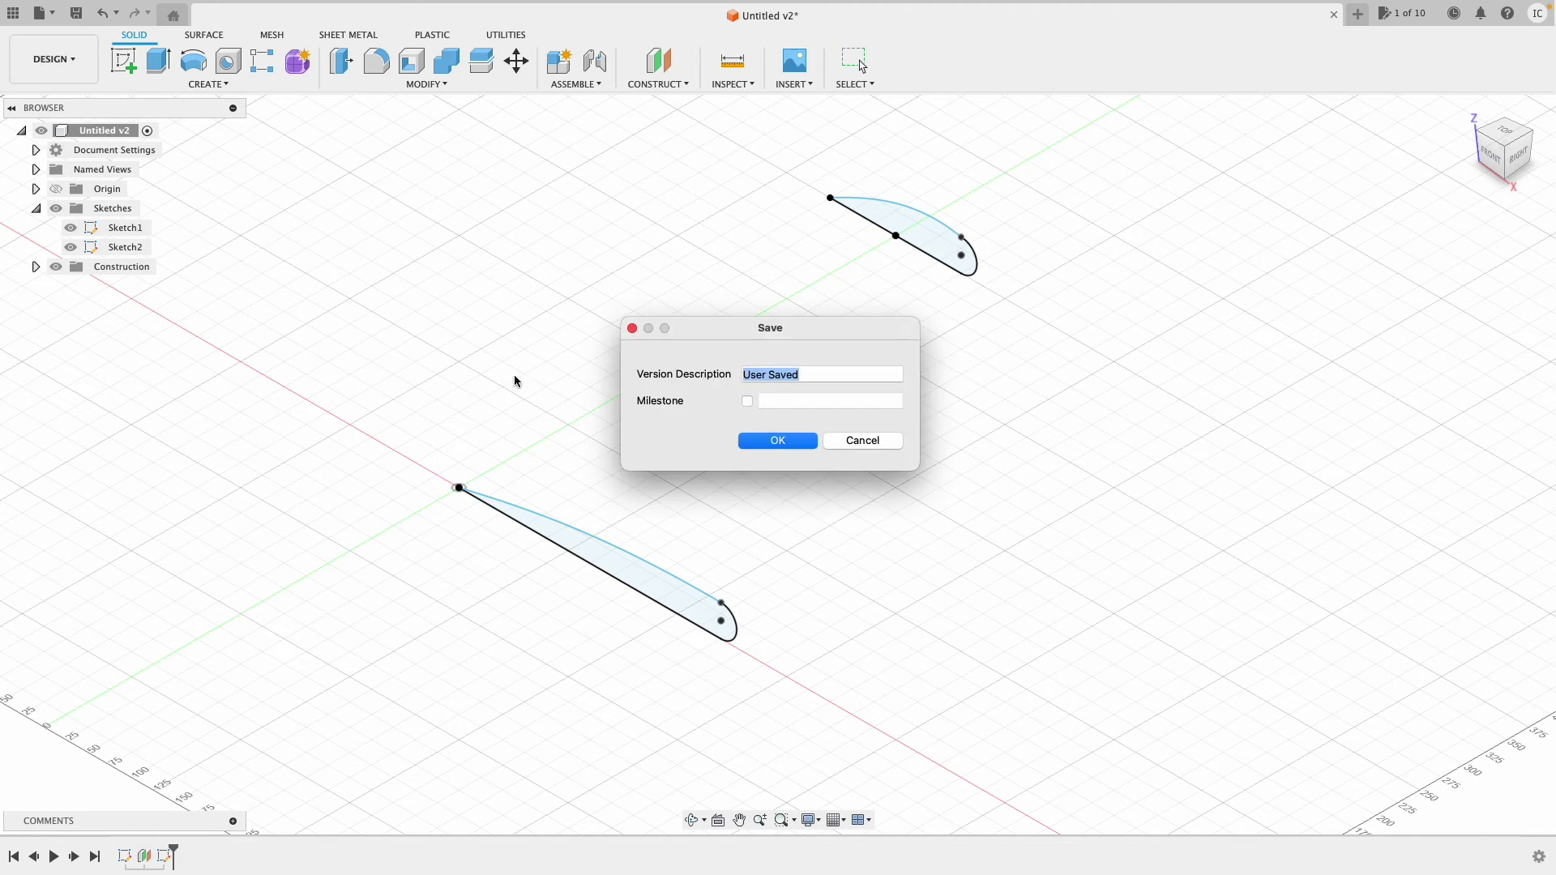
pyautogui.click(805, 444)
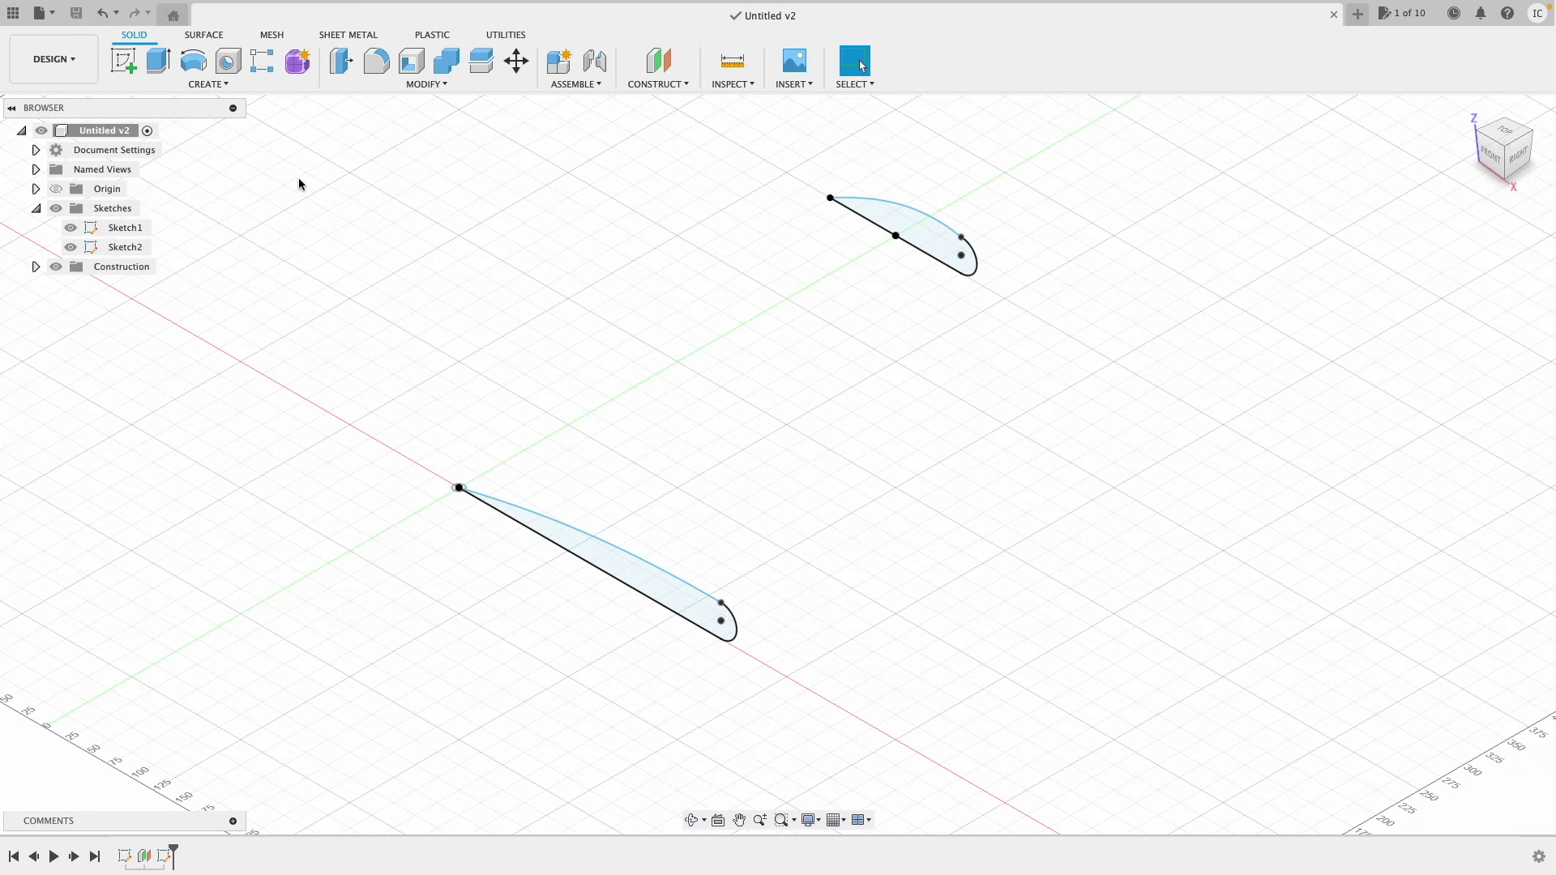
pyautogui.click(202, 84)
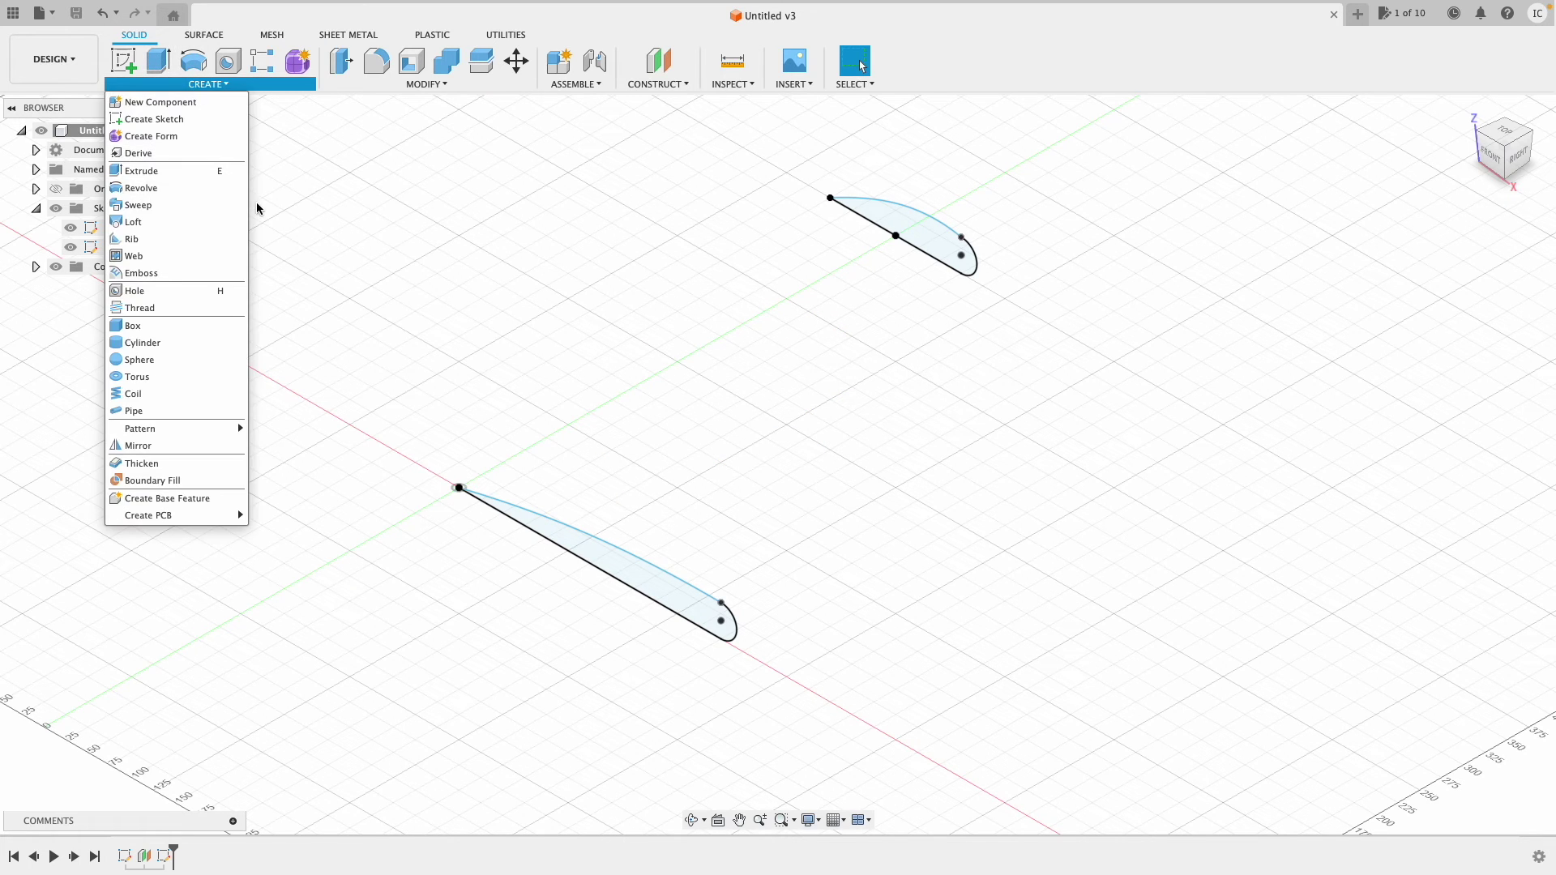
pyautogui.click(152, 223)
pyautogui.click(610, 589)
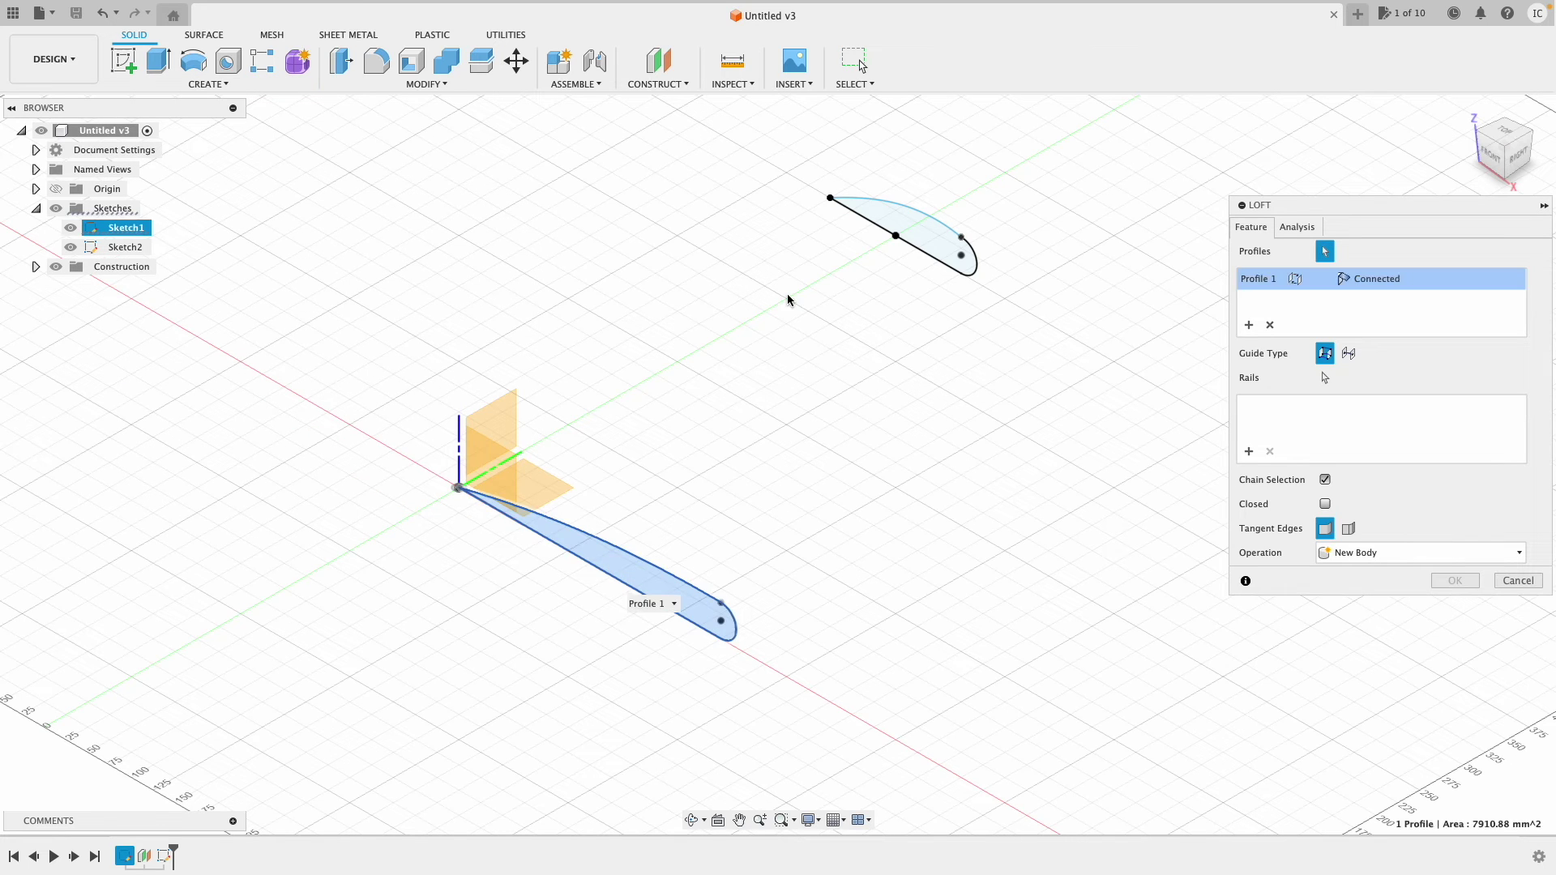
pyautogui.click(901, 234)
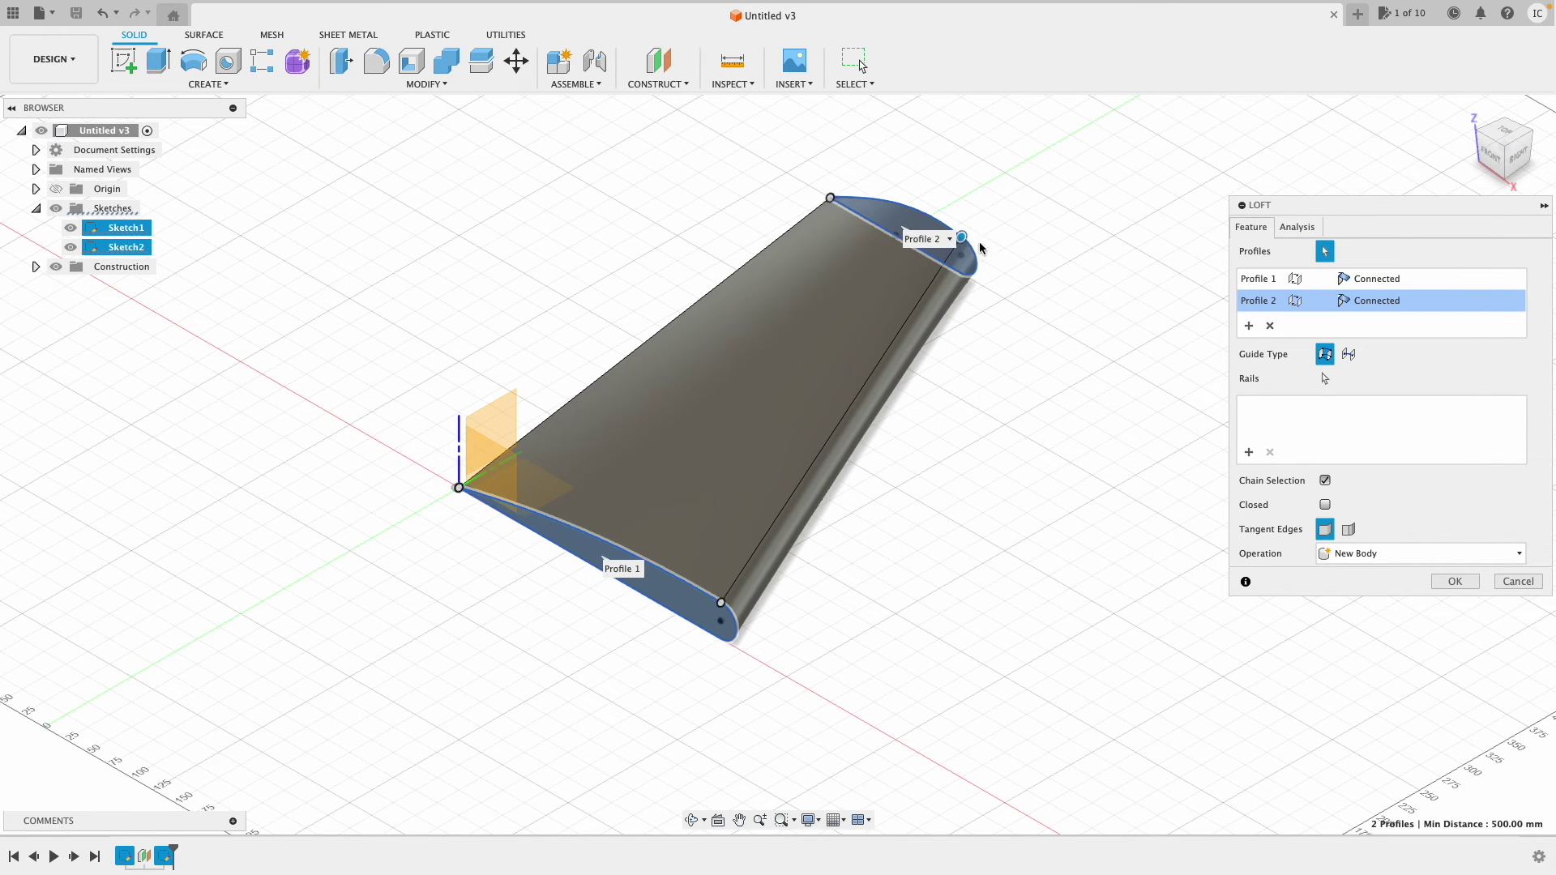
pyautogui.moveTo(1005, 490); pyautogui.dragTo(861, 494, button='middle')
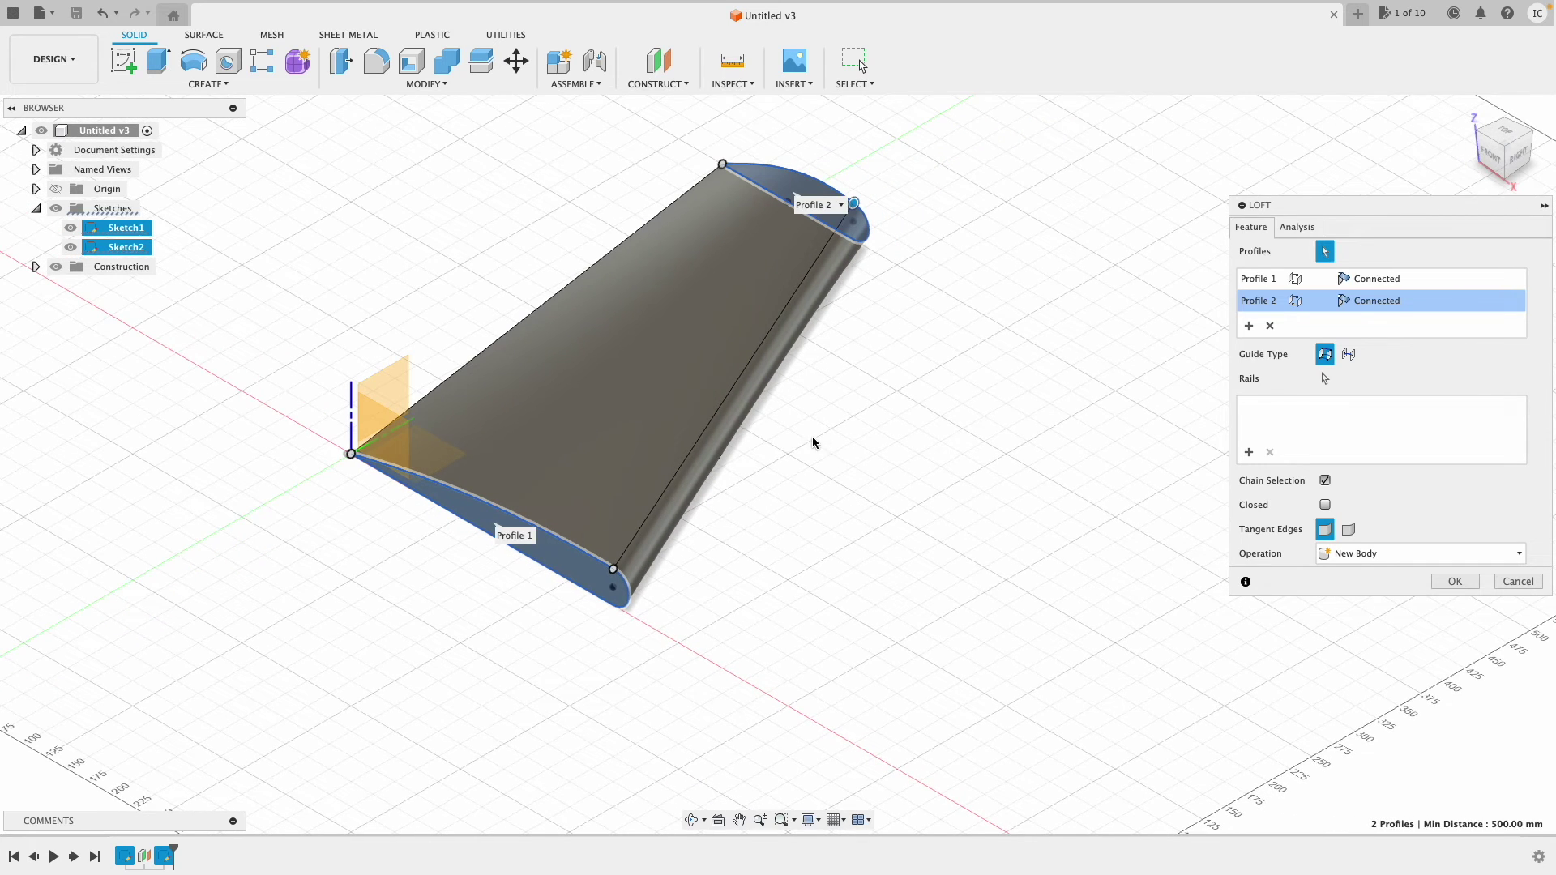
pyautogui.moveTo(812, 435); pyautogui.dragTo(814, 407, button='middle')
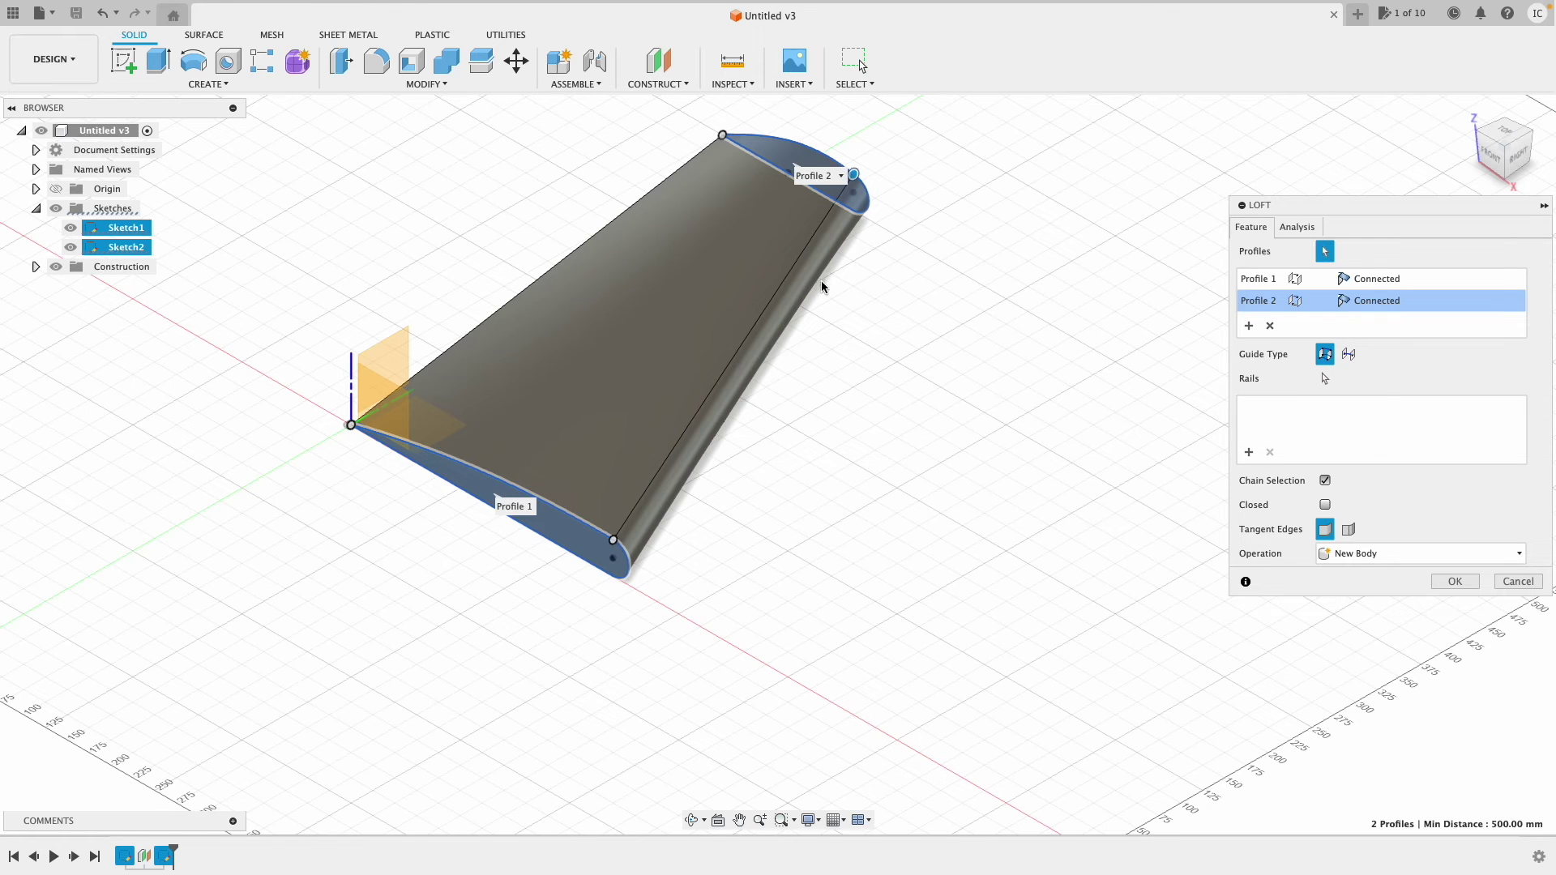
pyautogui.scroll(2, 822, 280)
pyautogui.scroll(2, 822, 274)
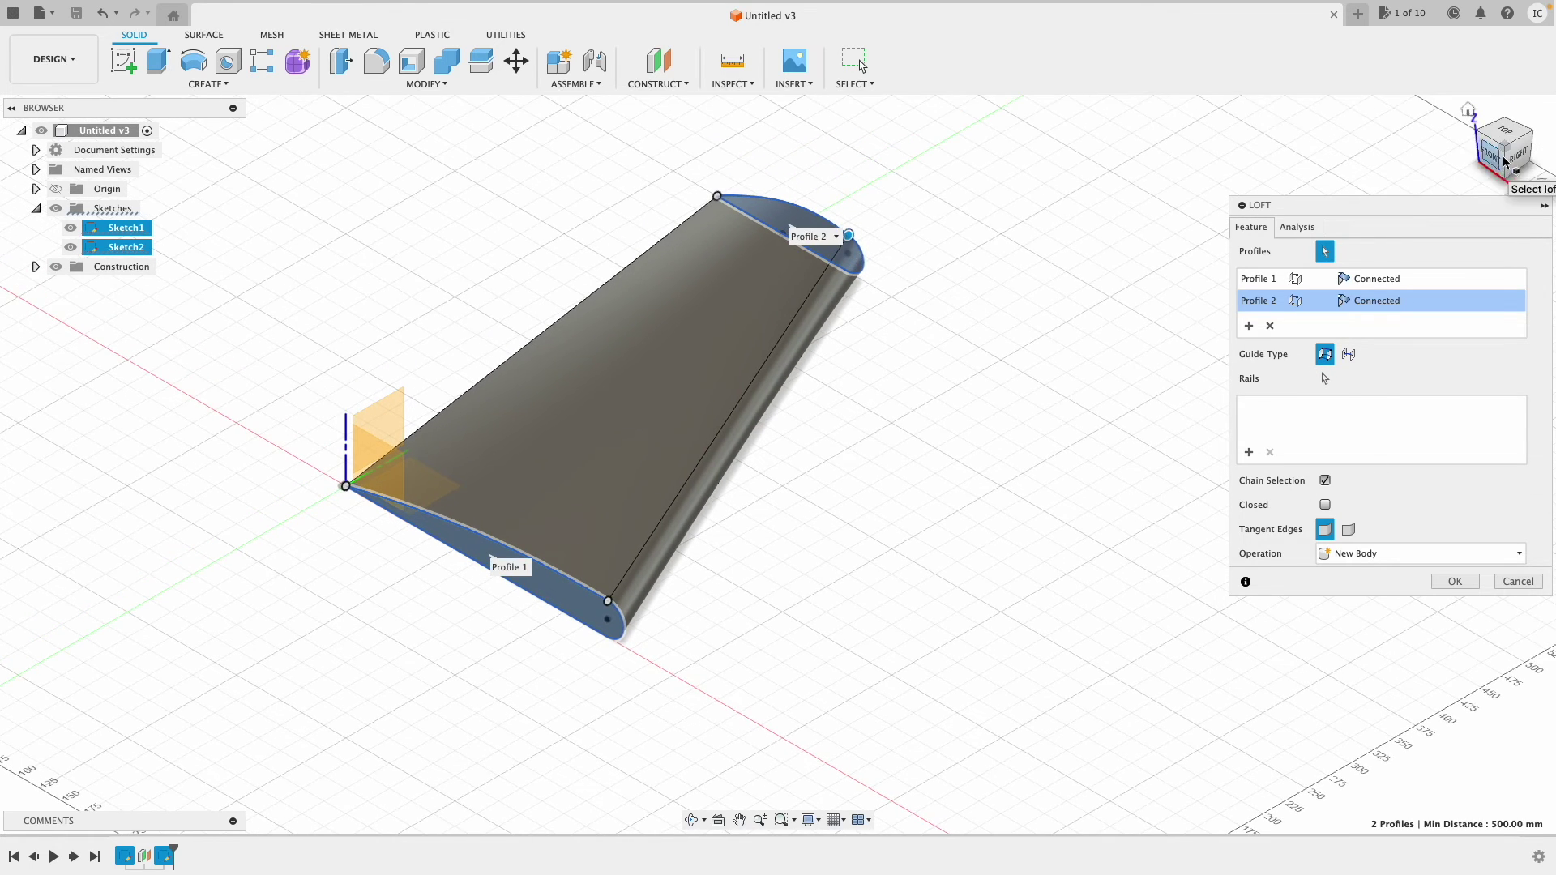
pyautogui.moveTo(1504, 162)
pyautogui.mouseDown()
pyautogui.moveTo(1485, 139)
pyautogui.moveTo(1450, 157)
pyautogui.moveTo(1427, 143)
pyautogui.moveTo(1482, 146)
pyautogui.mouseUp()
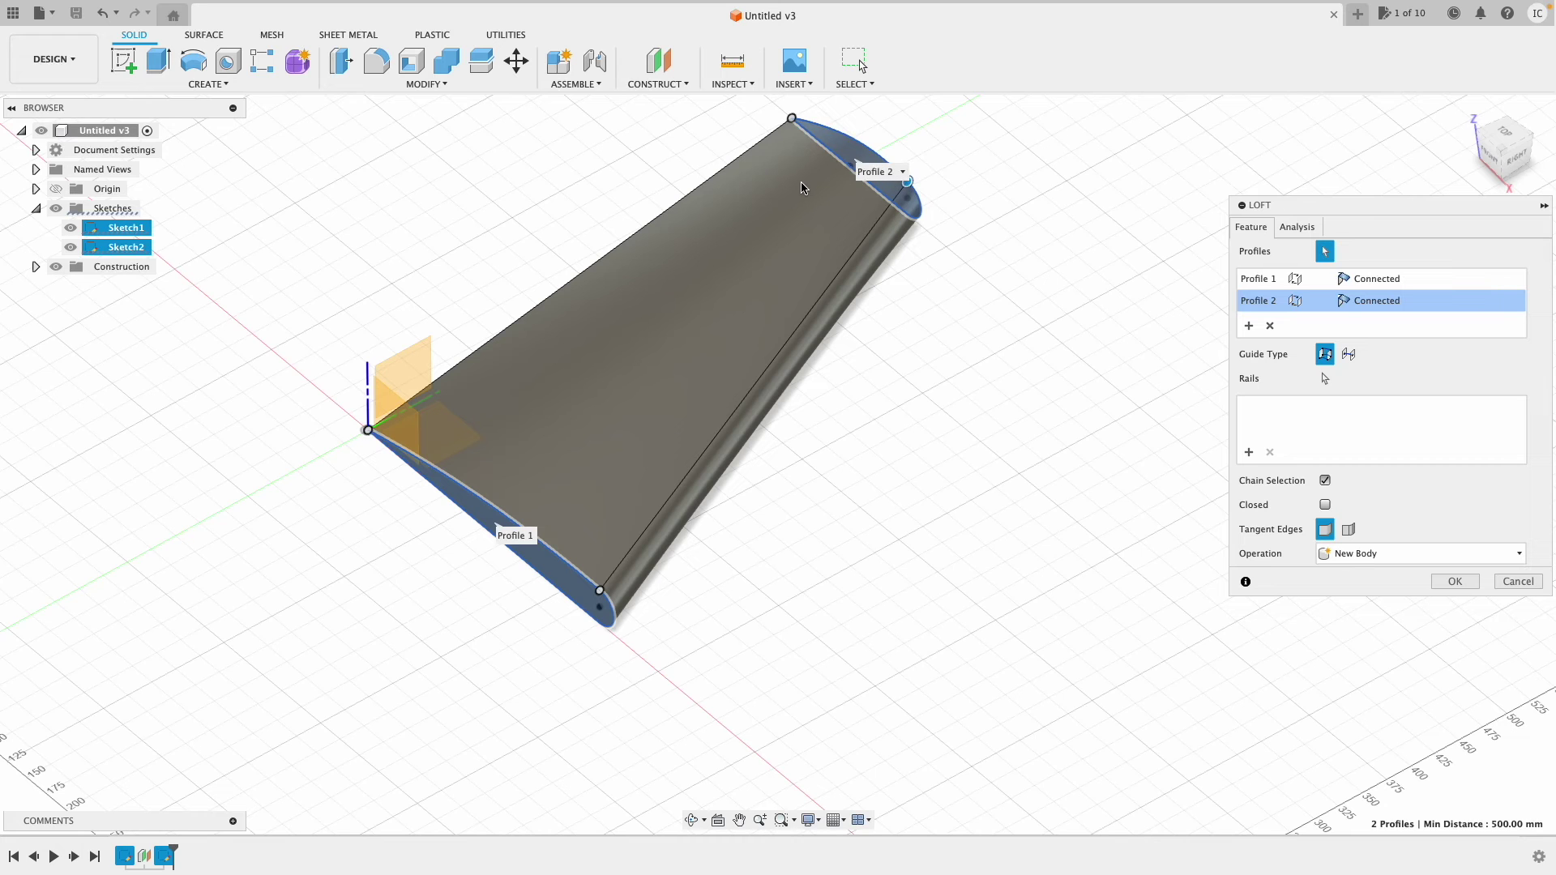
pyautogui.moveTo(800, 188); pyautogui.dragTo(785, 253, button='middle')
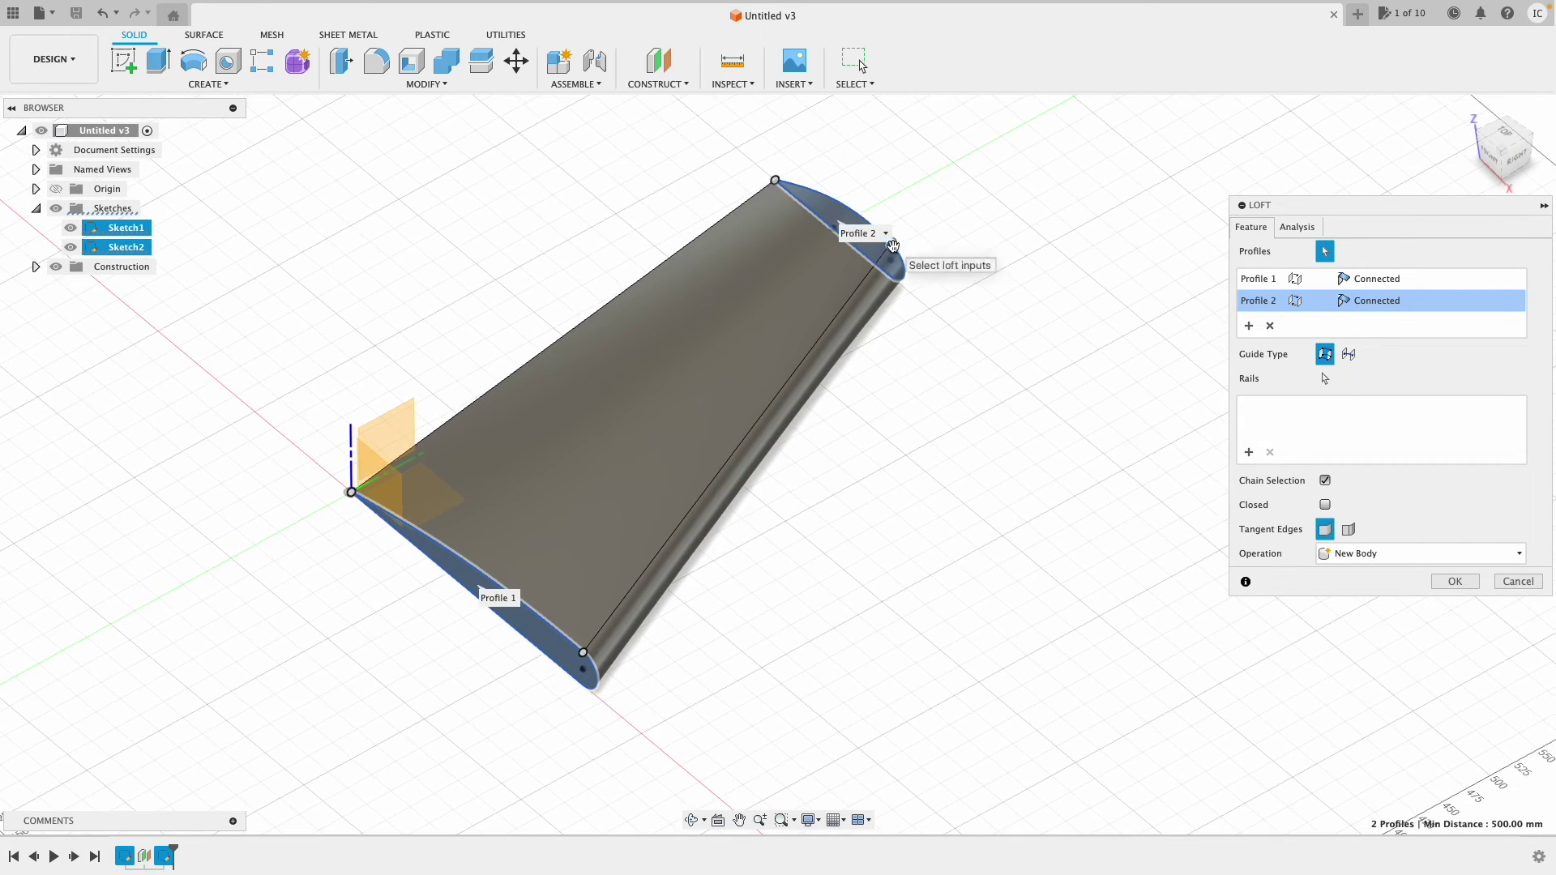
pyautogui.moveTo(891, 246)
pyautogui.mouseDown()
pyautogui.moveTo(778, 206)
pyautogui.moveTo(864, 255)
pyautogui.mouseUp()
pyautogui.moveTo(752, 346); pyautogui.dragTo(886, 293)
# Loft a solid wing from the lower root profile to the upper tip profile, then orbit to inspect it
pyautogui.press('Escape')
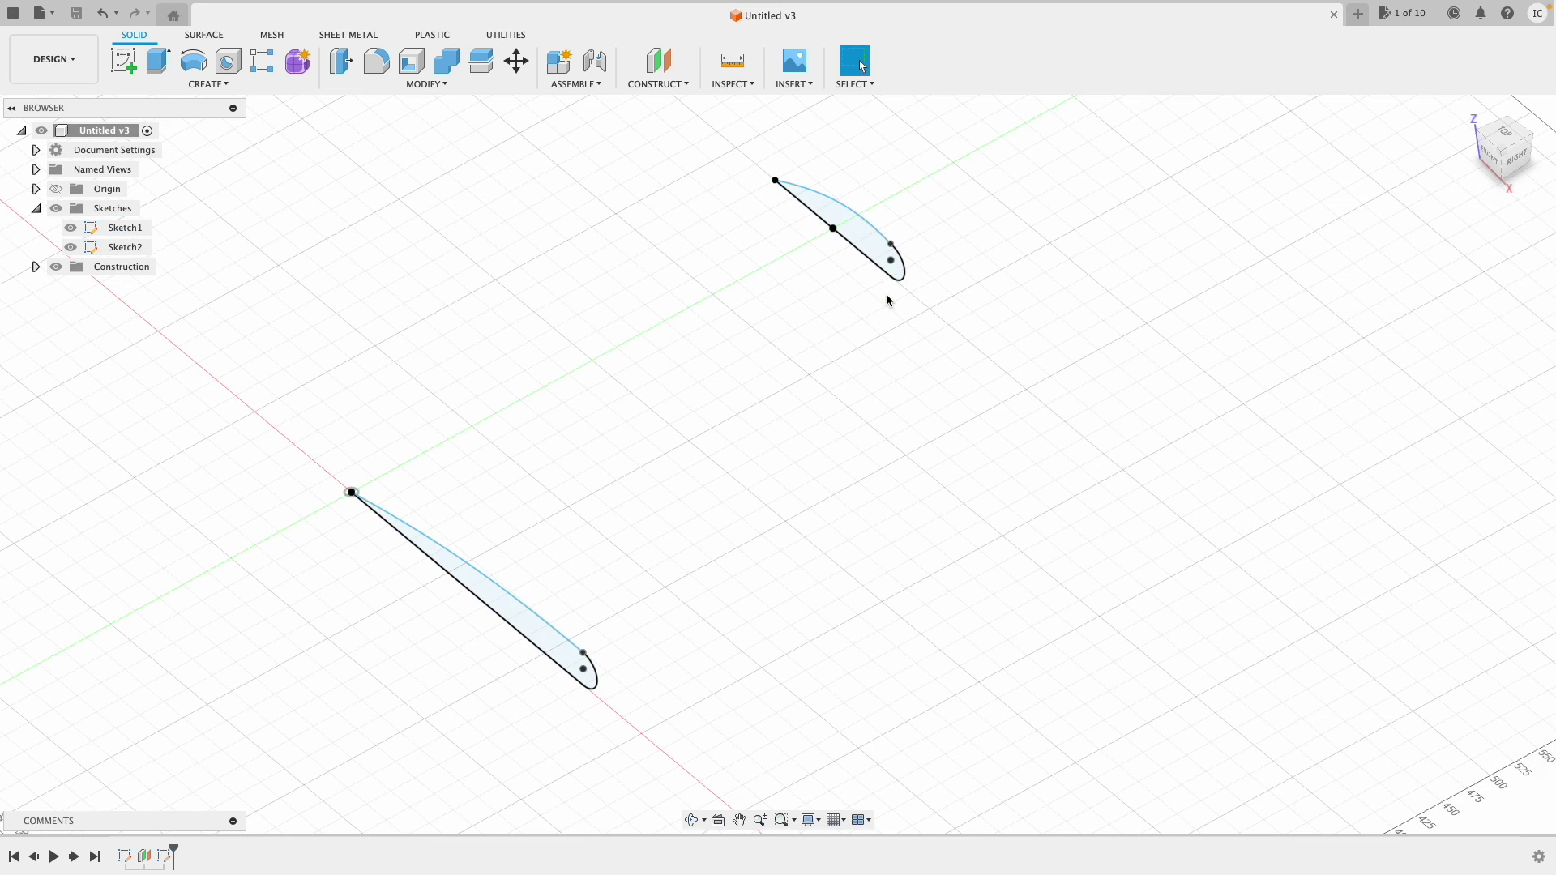
pyautogui.click(198, 85)
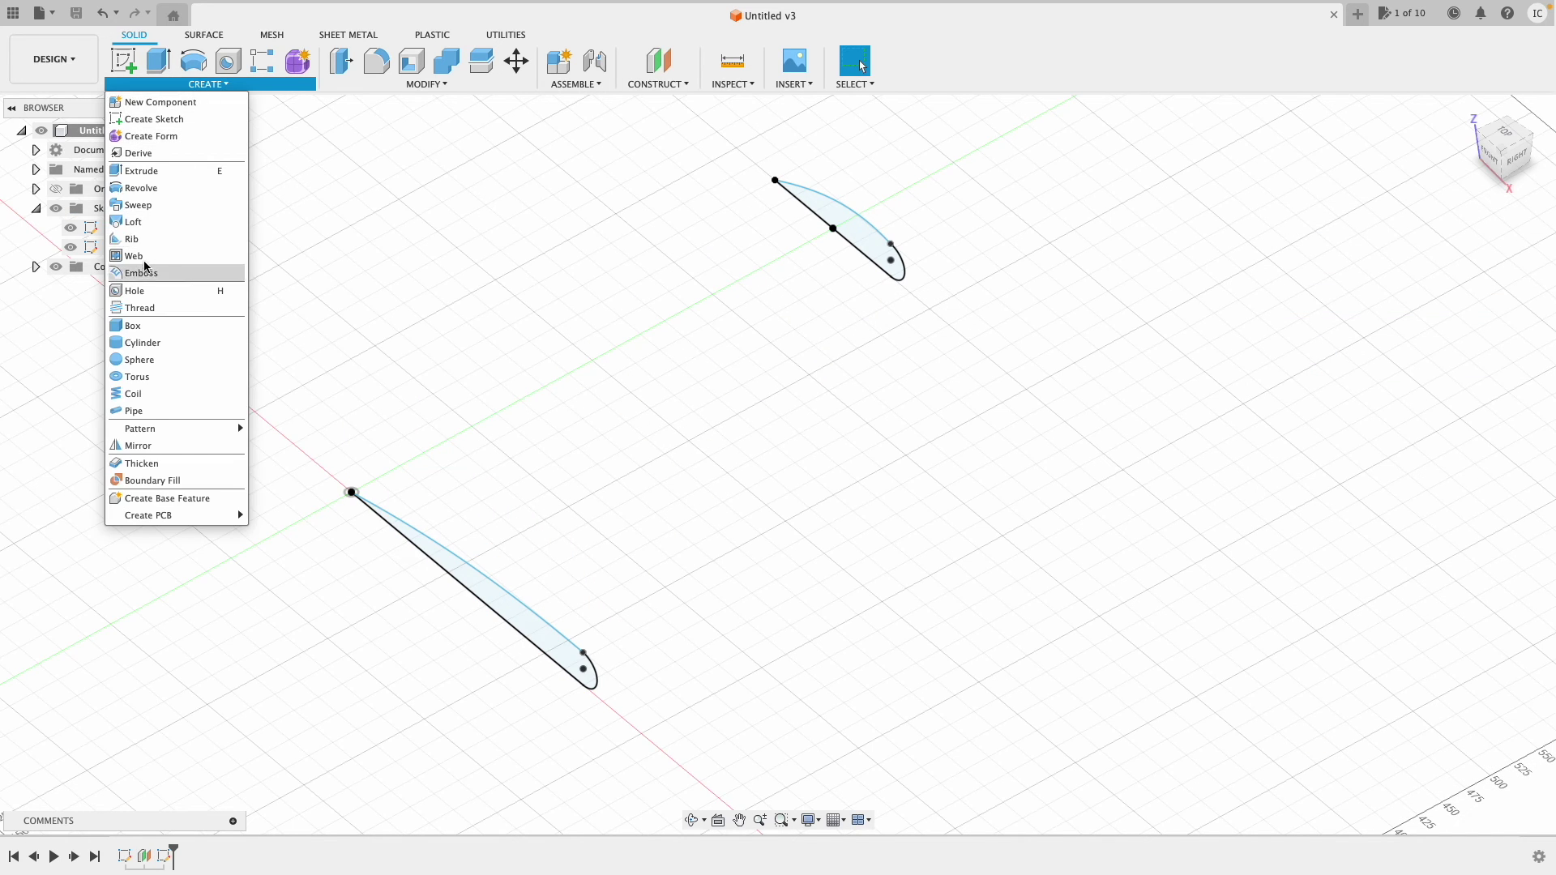
pyautogui.click(160, 222)
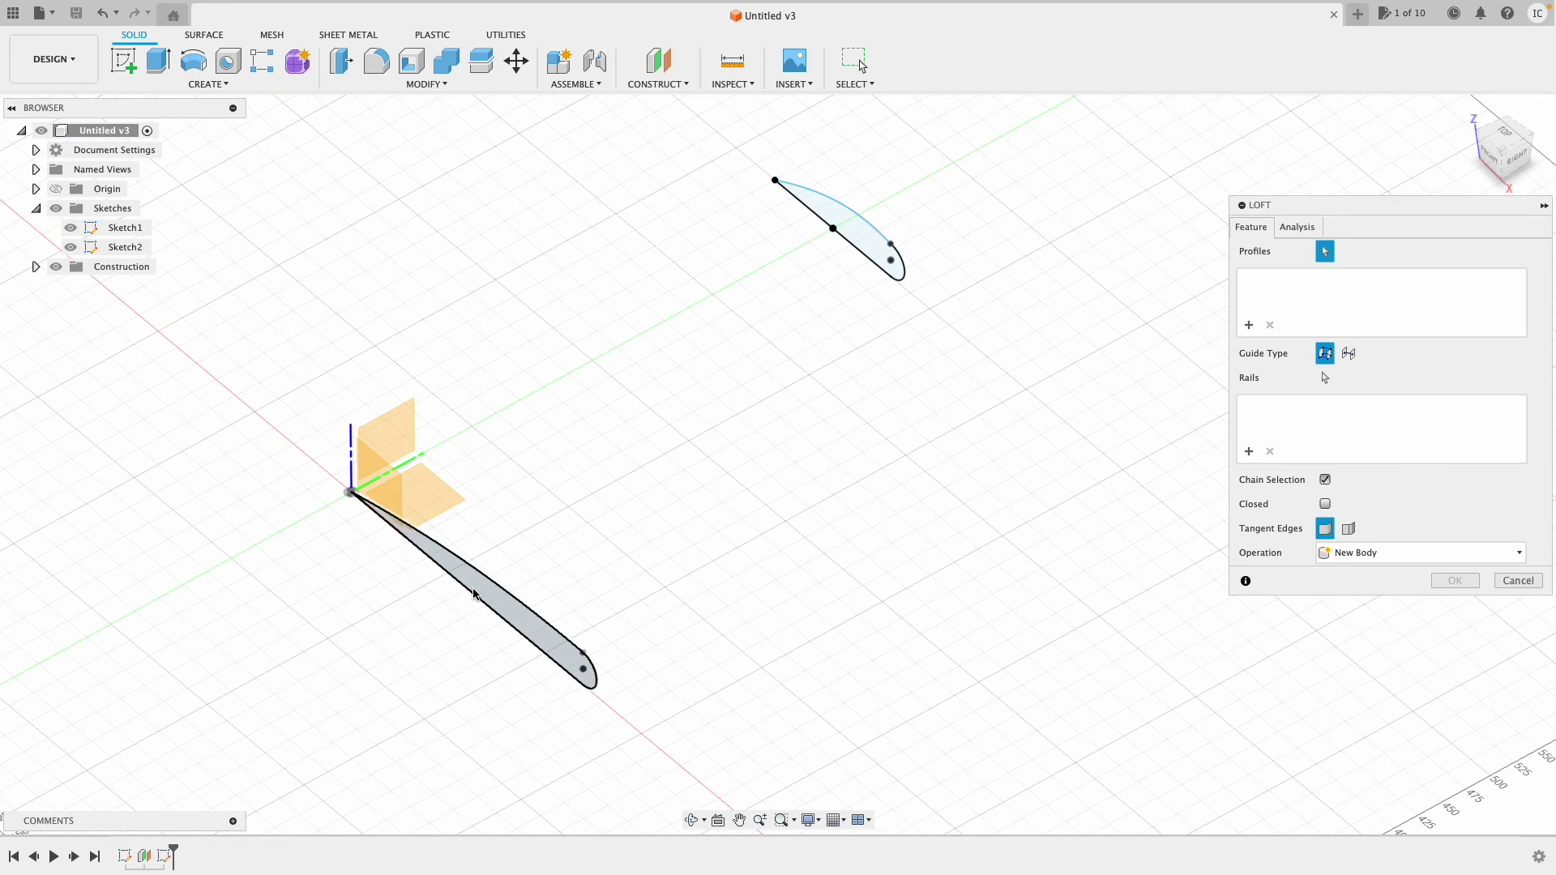
pyautogui.click(478, 593)
pyautogui.click(885, 236)
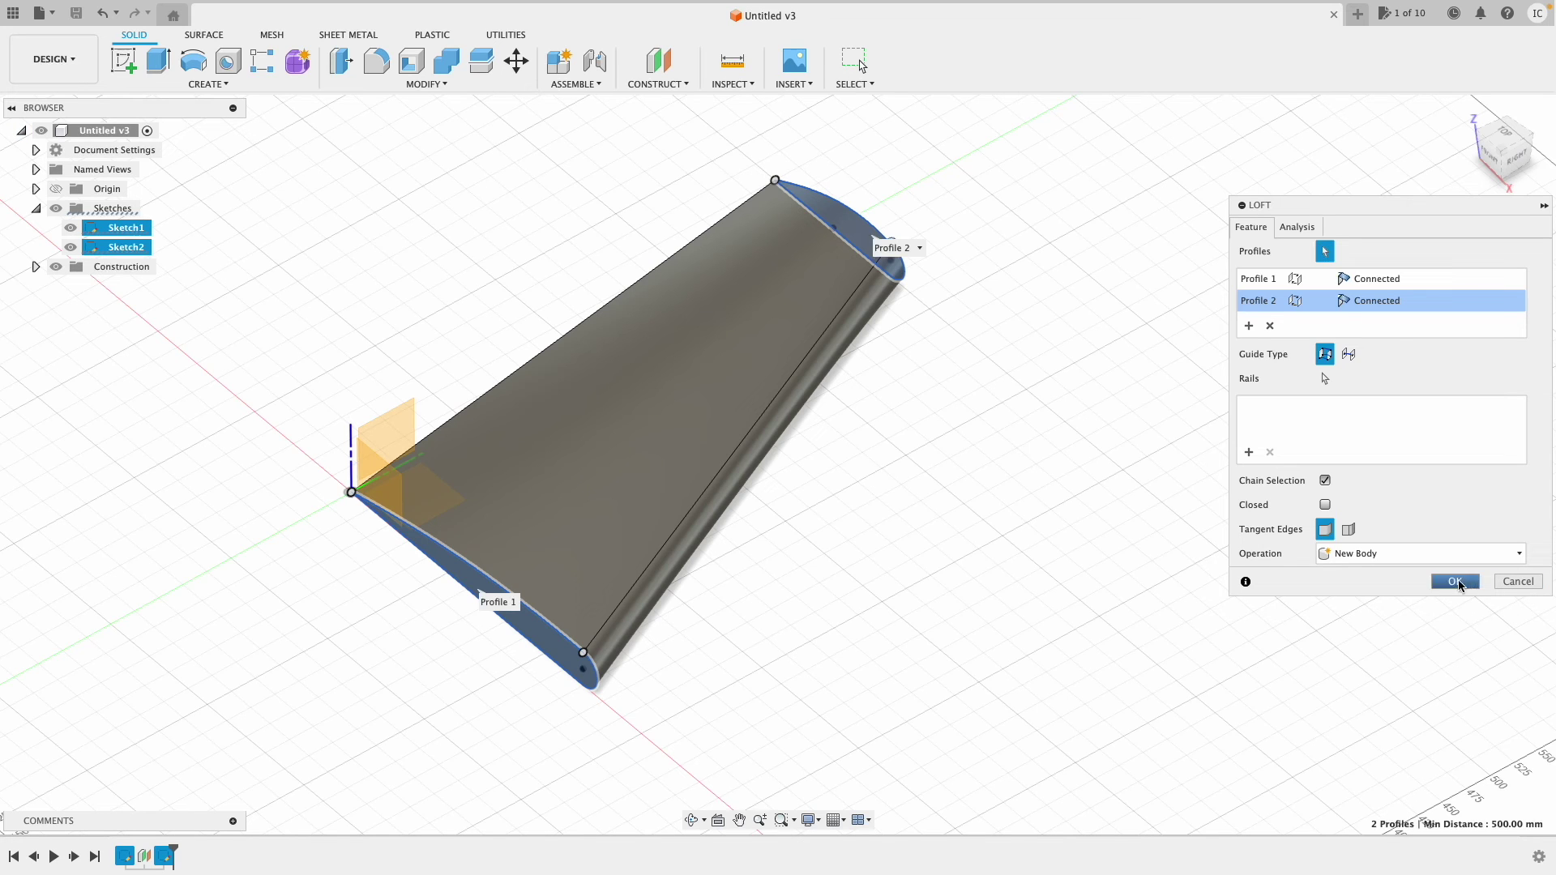
pyautogui.moveTo(1393, 210); pyautogui.dragTo(1247, 184)
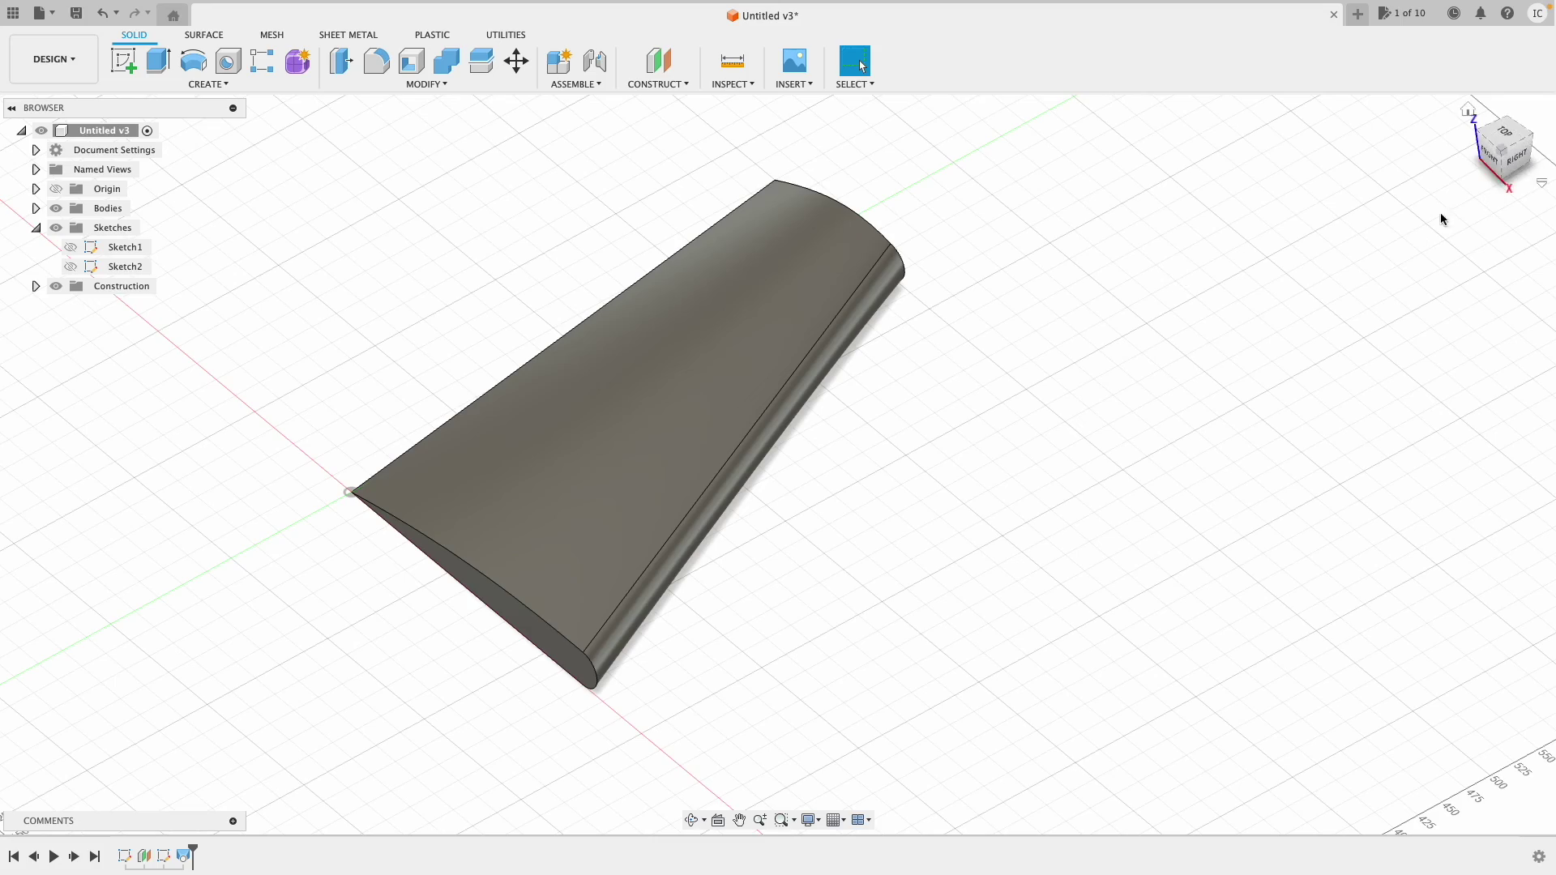
pyautogui.moveTo(1518, 162)
pyautogui.mouseDown()
pyautogui.moveTo(1472, 111)
pyautogui.moveTo(1324, 76)
pyautogui.moveTo(1382, 115)
pyautogui.moveTo(1512, 143)
pyautogui.mouseUp()
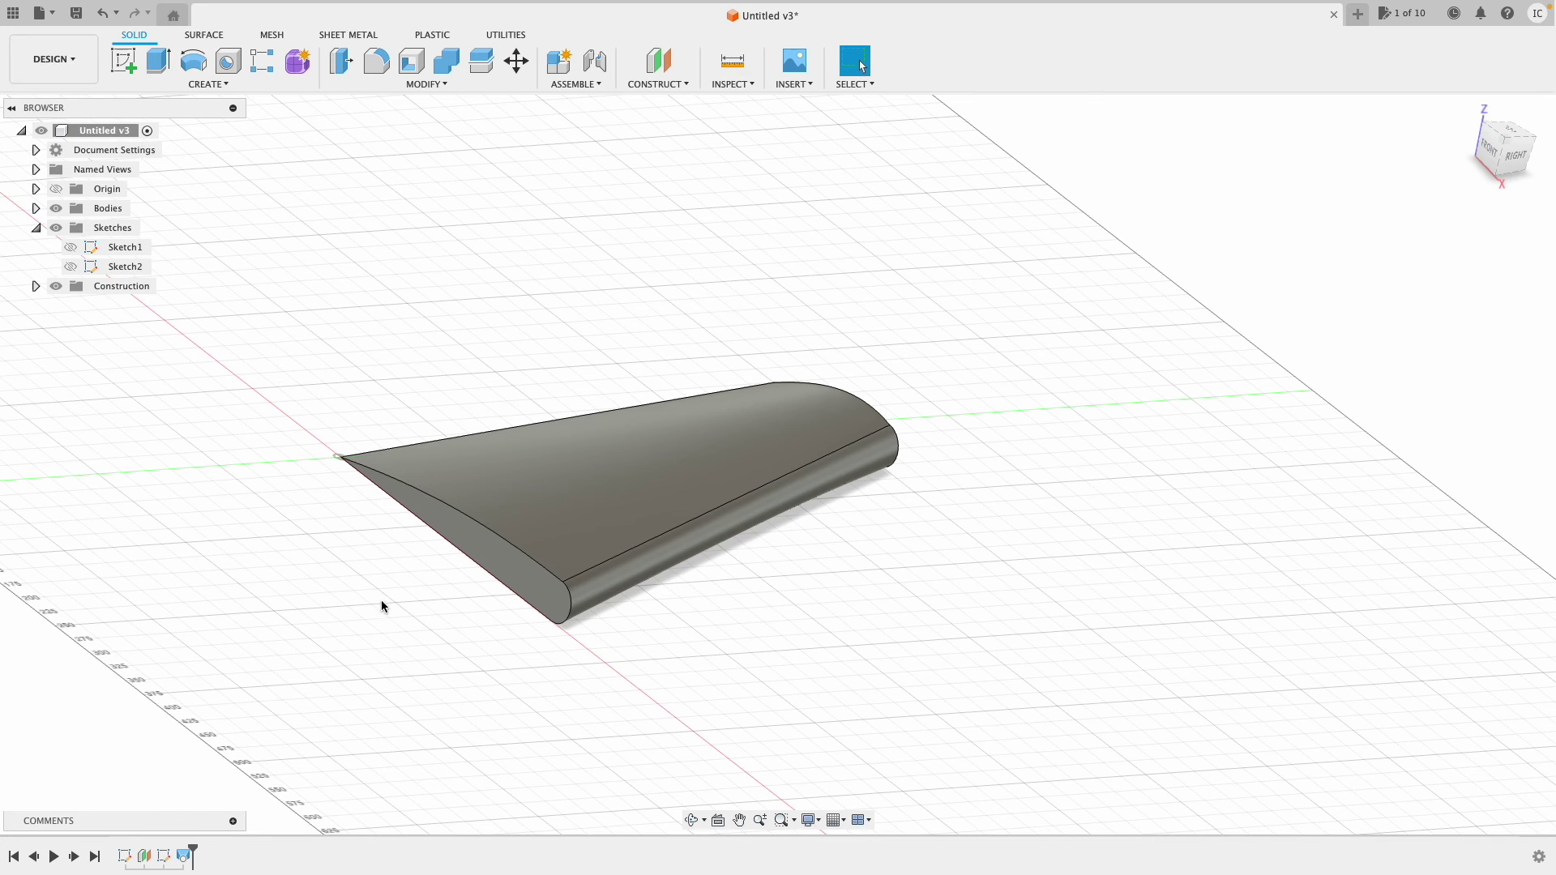
pyautogui.moveTo(381, 606); pyautogui.dragTo(413, 607, button='middle')
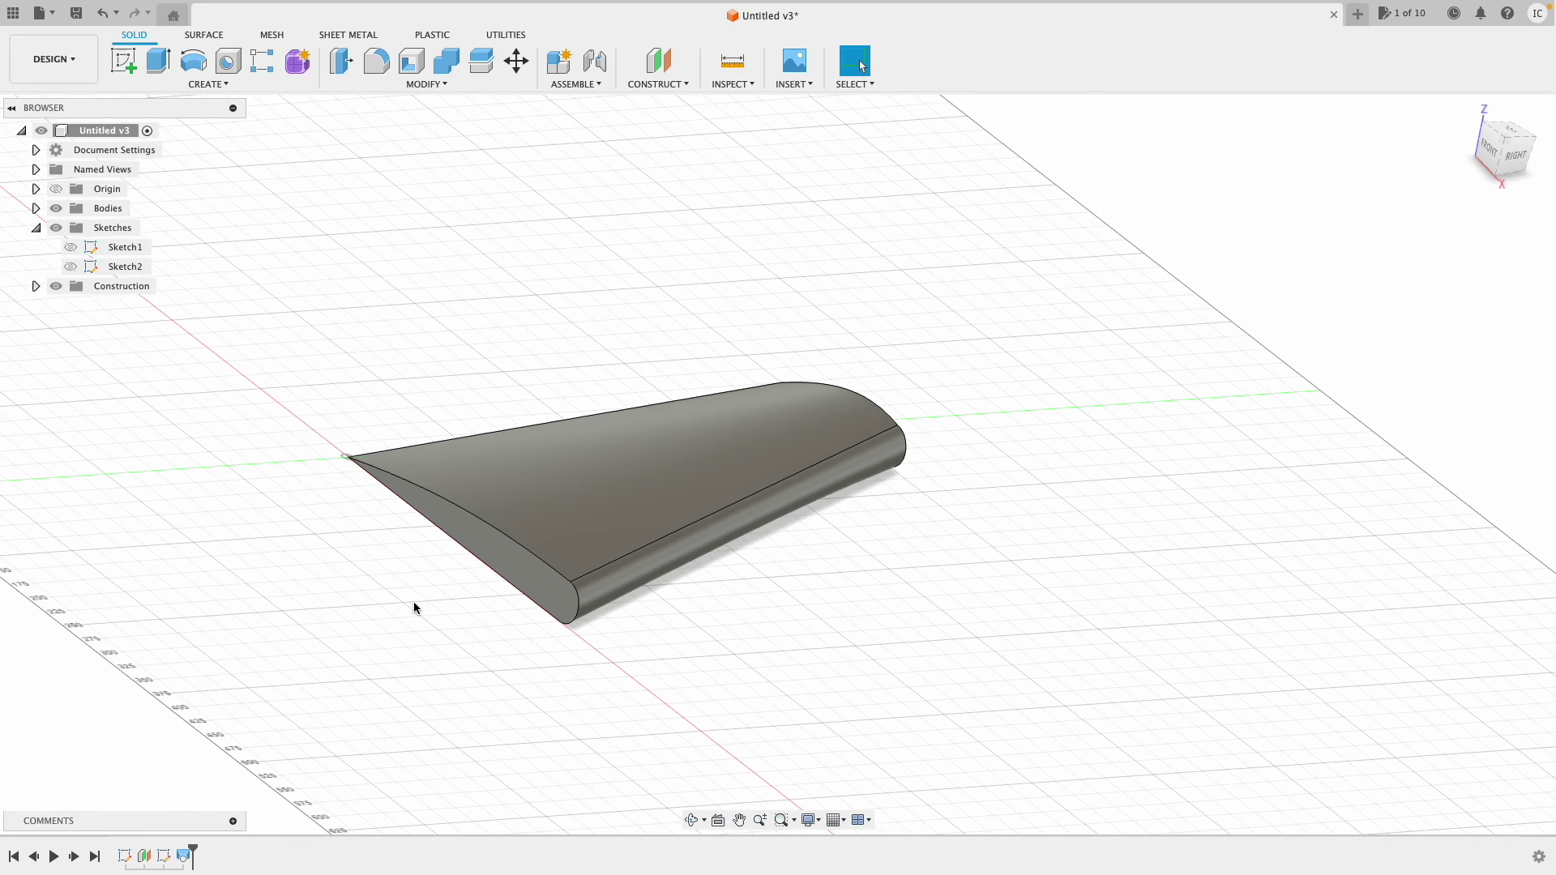
pyautogui.rightClick(163, 856)
pyautogui.click(231, 695)
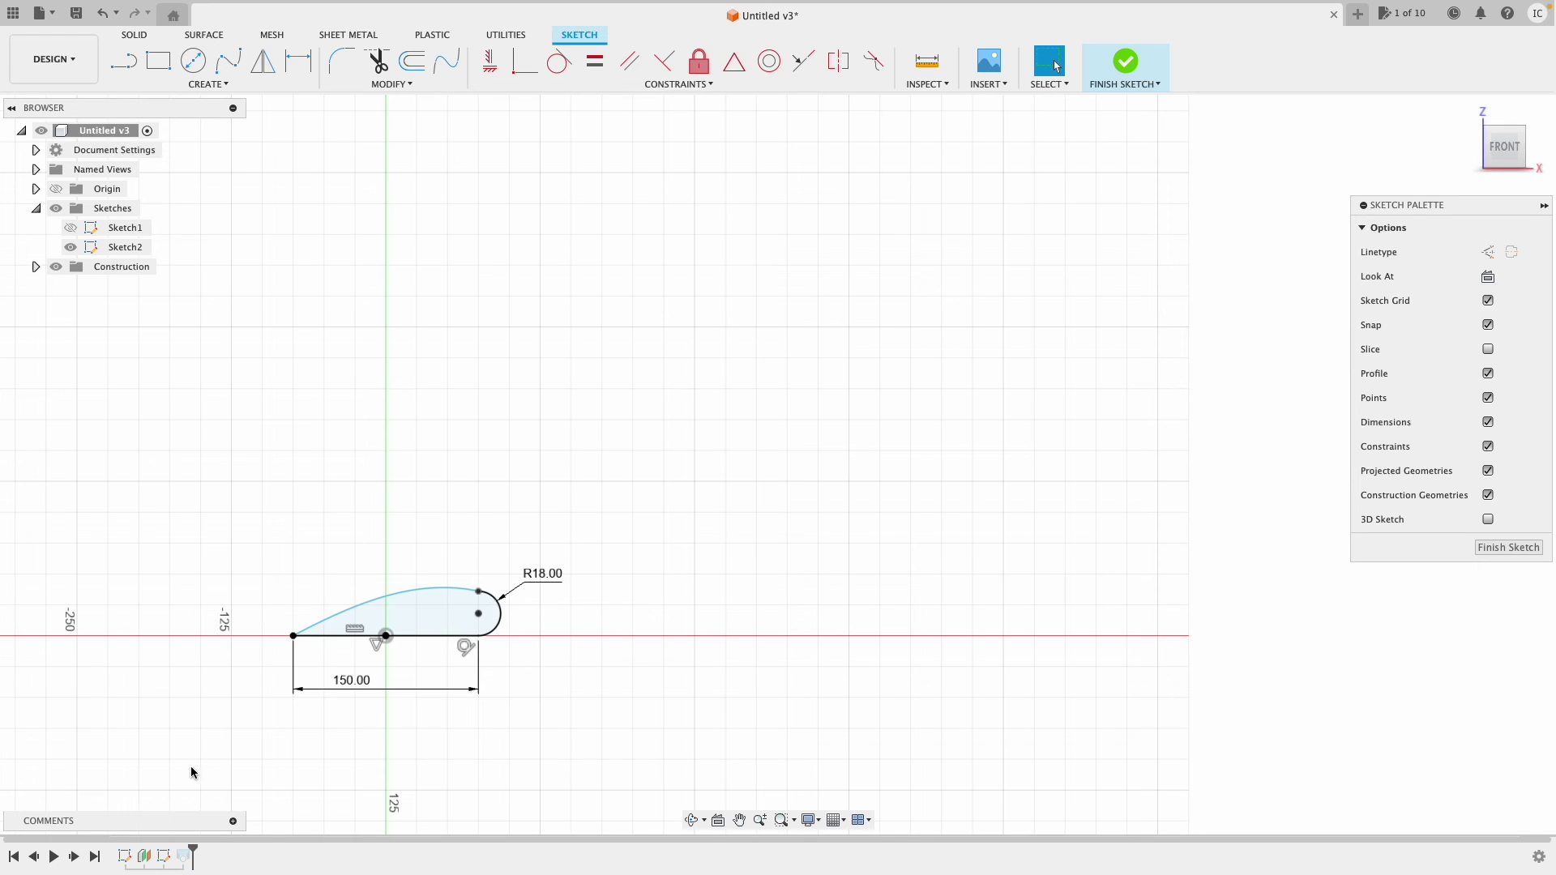
pyautogui.click(336, 618)
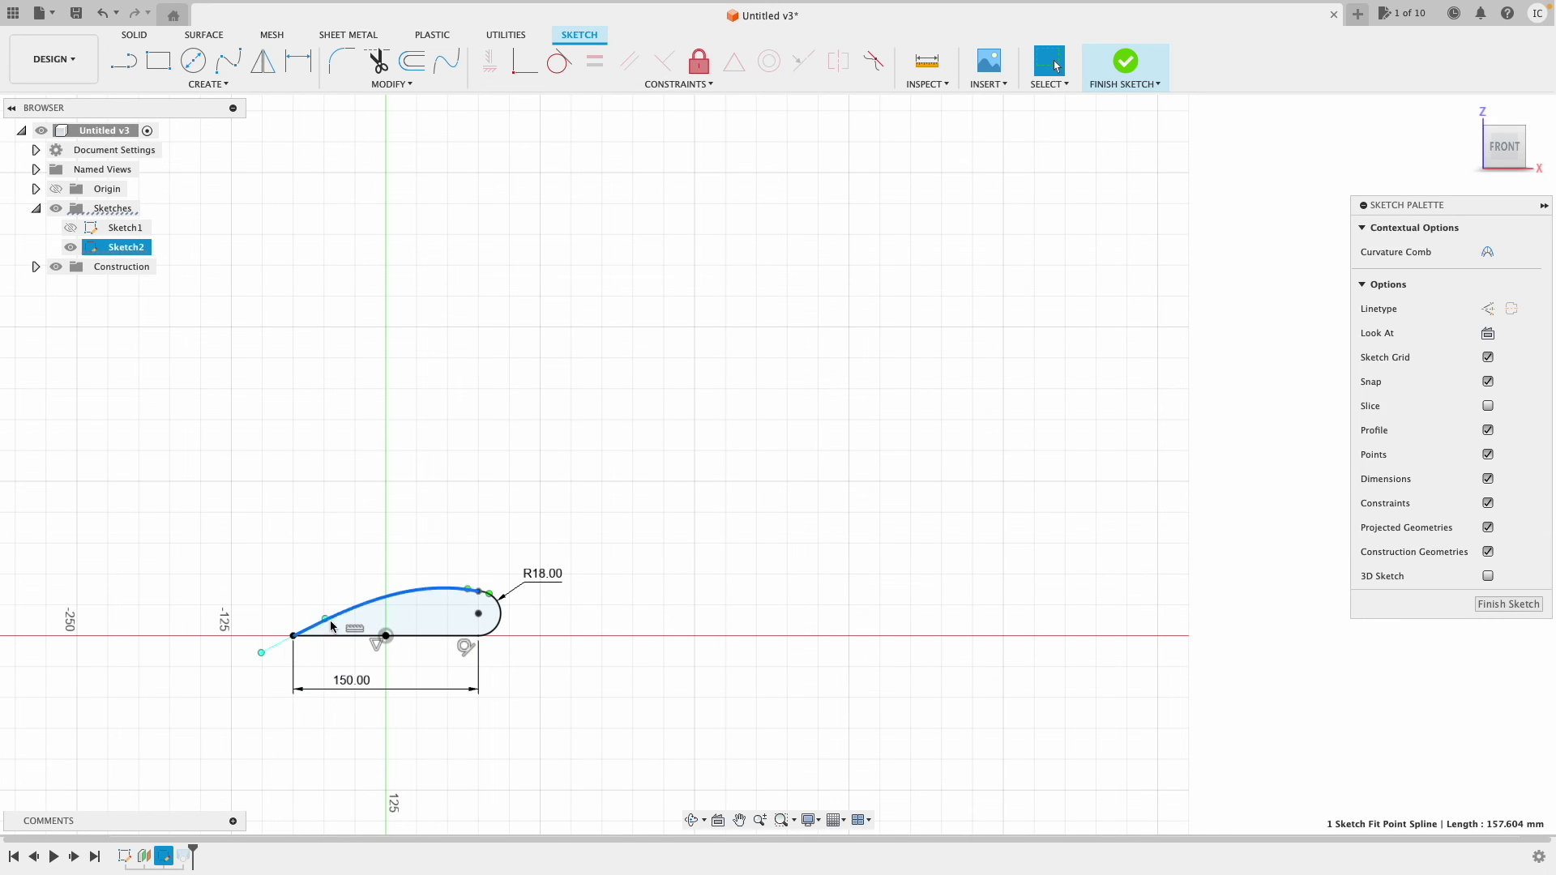
pyautogui.click(268, 654)
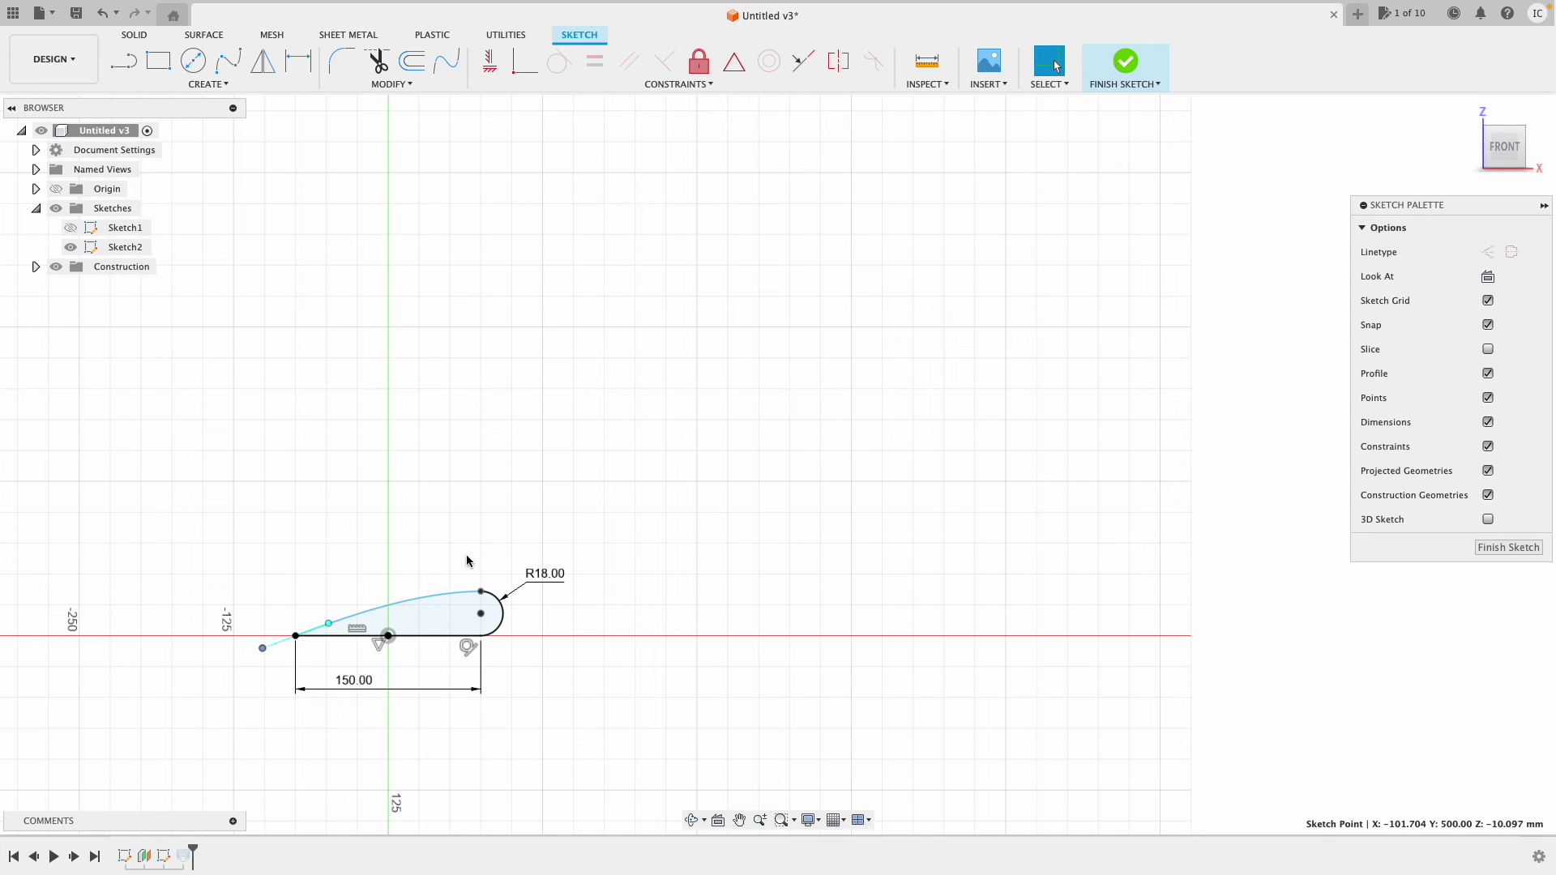
pyautogui.click(1146, 62)
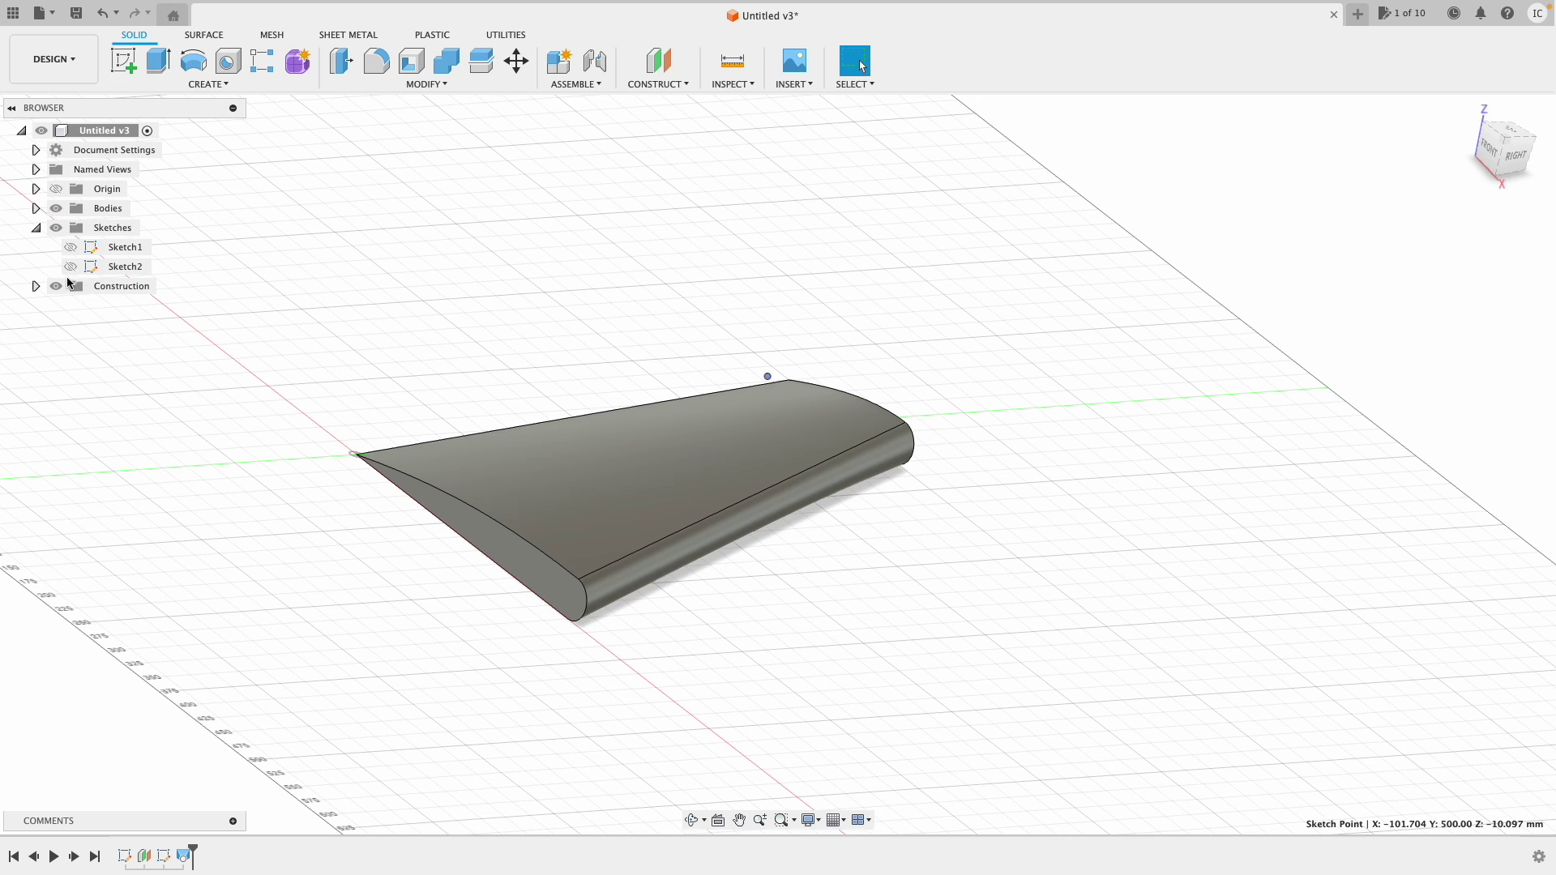
pyautogui.rightClick(137, 247)
# In Sketch1, drag the root spline's origin tangent handle outward, then finish the sketch
pyautogui.click(207, 302)
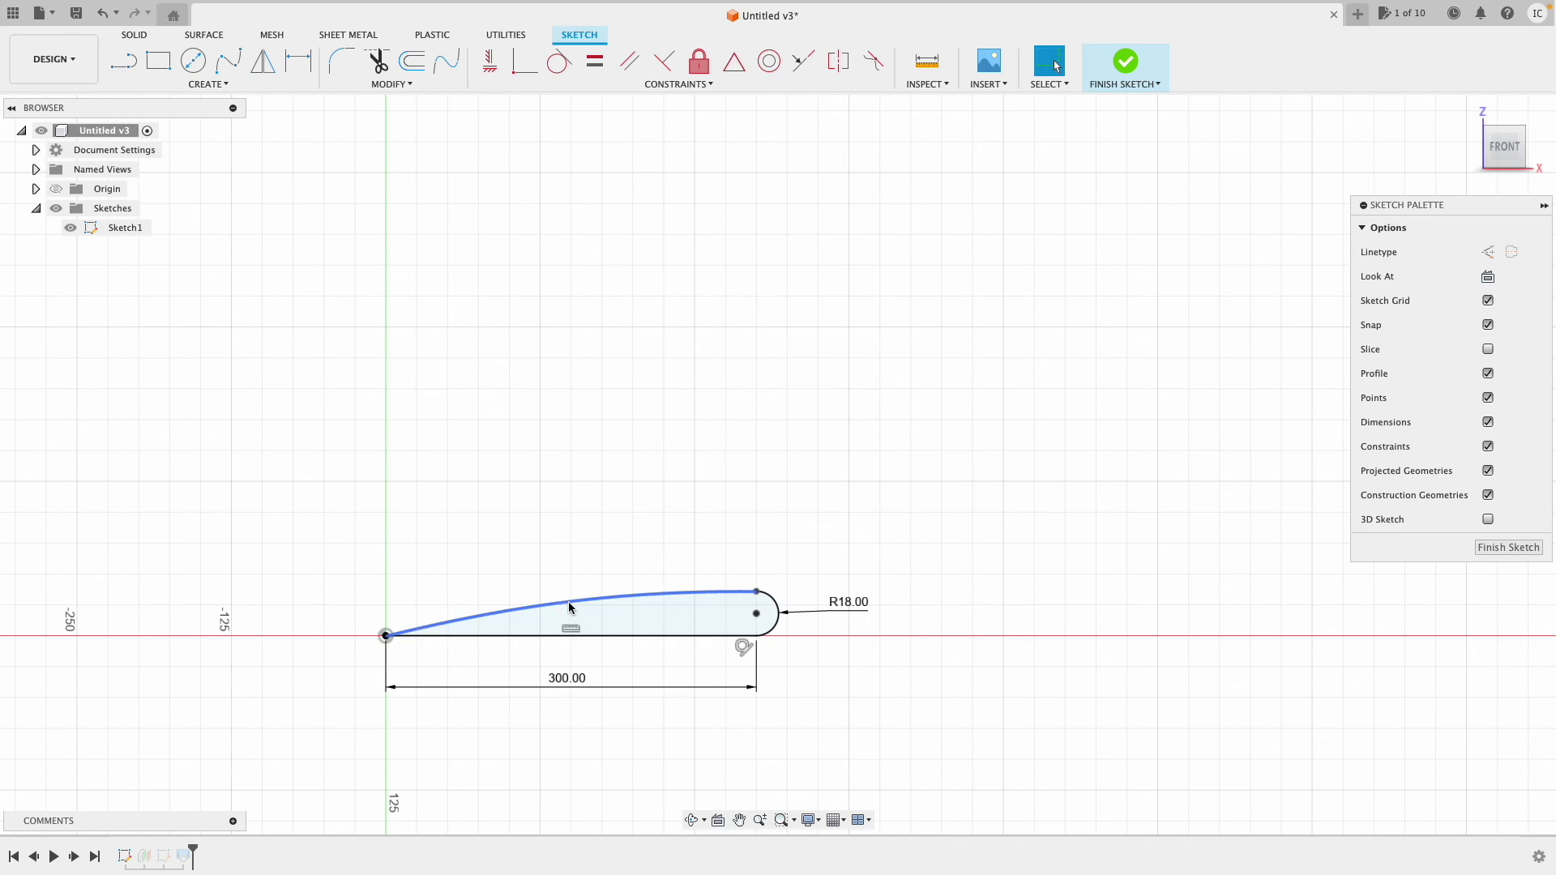
pyautogui.moveTo(386, 635); pyautogui.dragTo(332, 662)
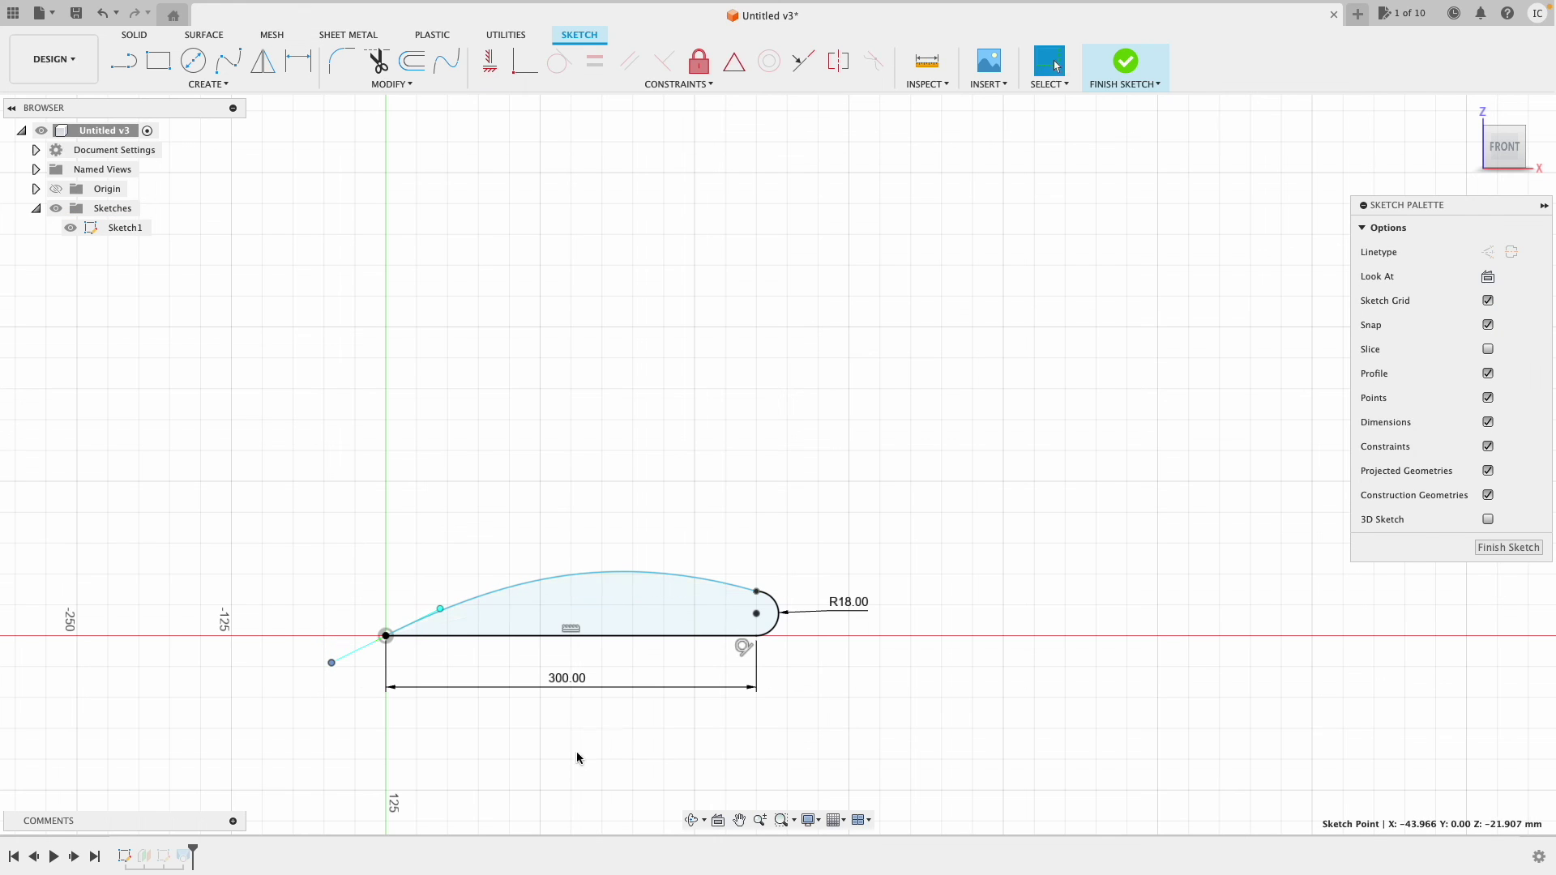
pyautogui.click(1125, 62)
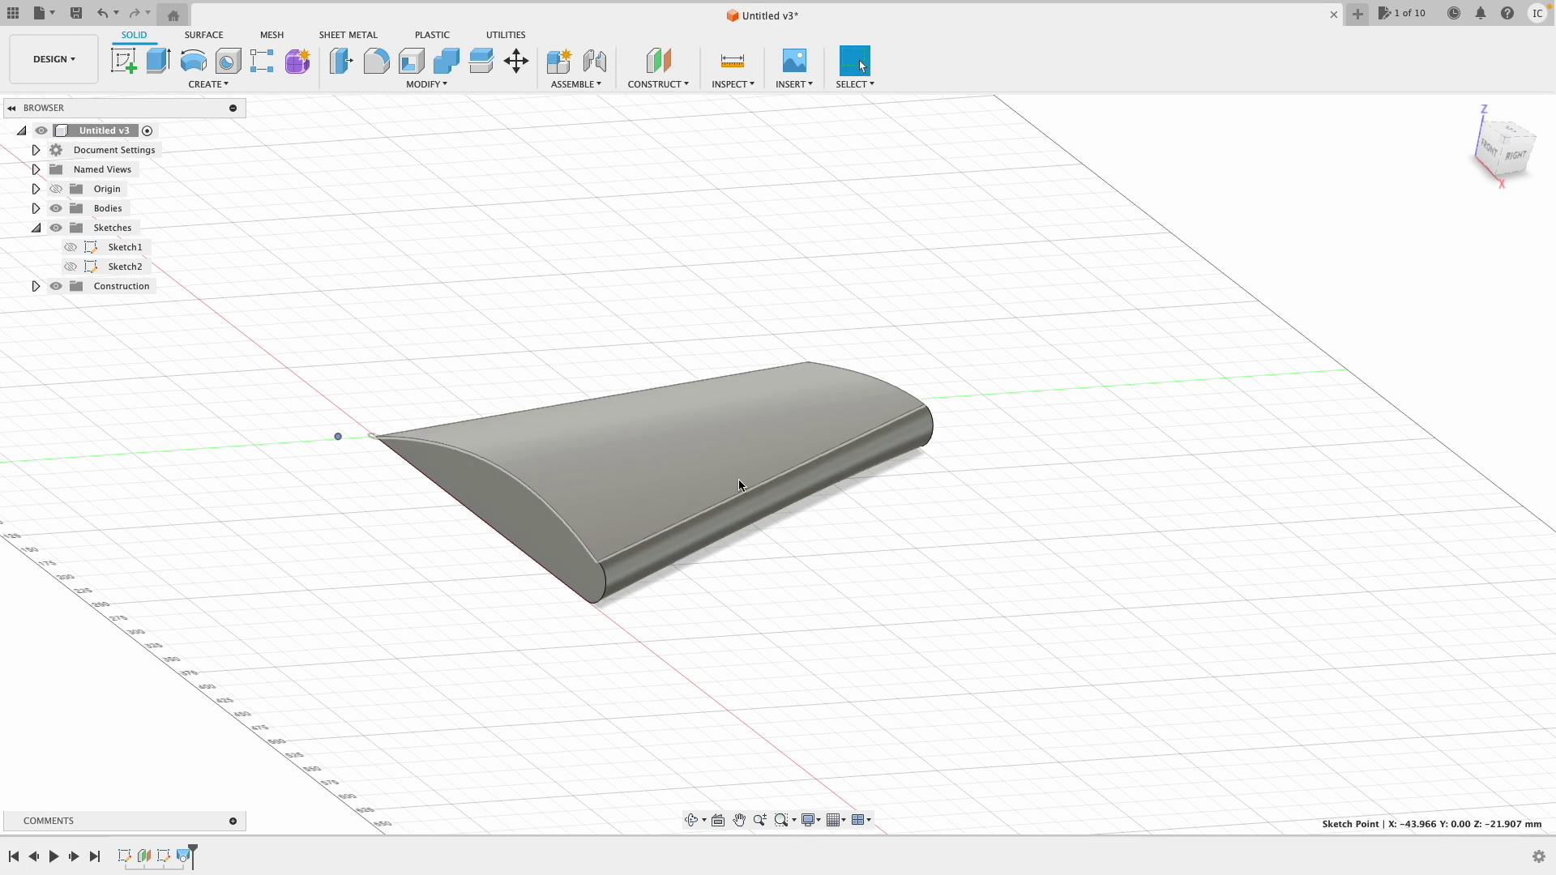
pyautogui.moveTo(1500, 156)
pyautogui.mouseDown()
pyautogui.moveTo(1375, 142)
pyautogui.moveTo(1302, 163)
pyautogui.moveTo(1254, 235)
pyautogui.moveTo(1278, 170)
pyautogui.moveTo(1326, 139)
pyautogui.moveTo(1427, 132)
pyautogui.moveTo(1316, 216)
pyautogui.mouseUp()
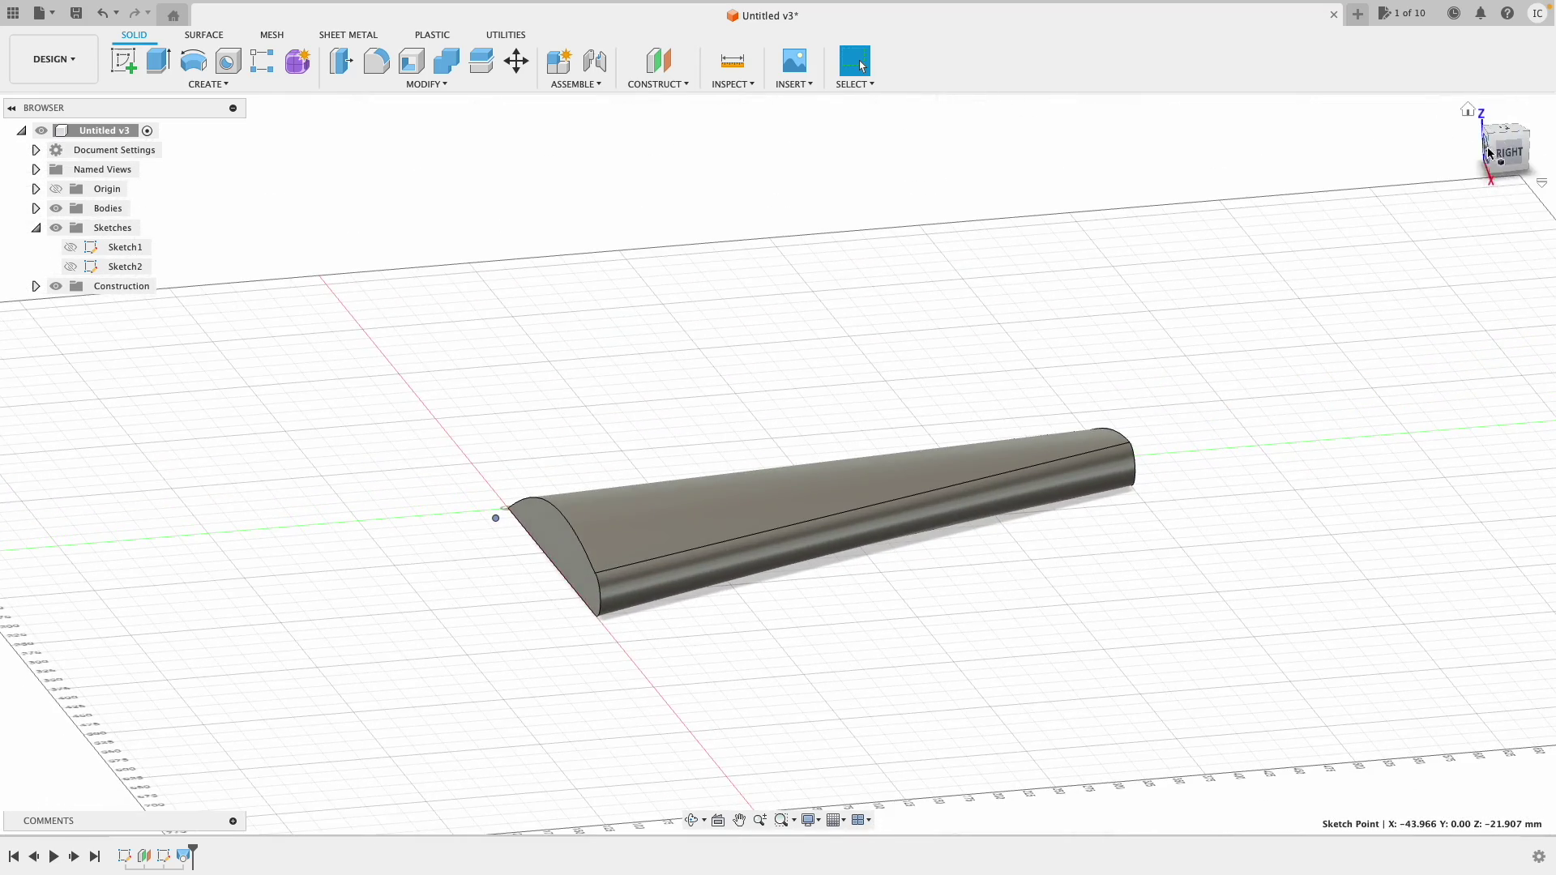
pyautogui.moveTo(1514, 132)
pyautogui.mouseDown()
pyautogui.moveTo(1522, 103)
pyautogui.moveTo(1444, 107)
pyautogui.moveTo(1392, 155)
pyautogui.mouseUp()
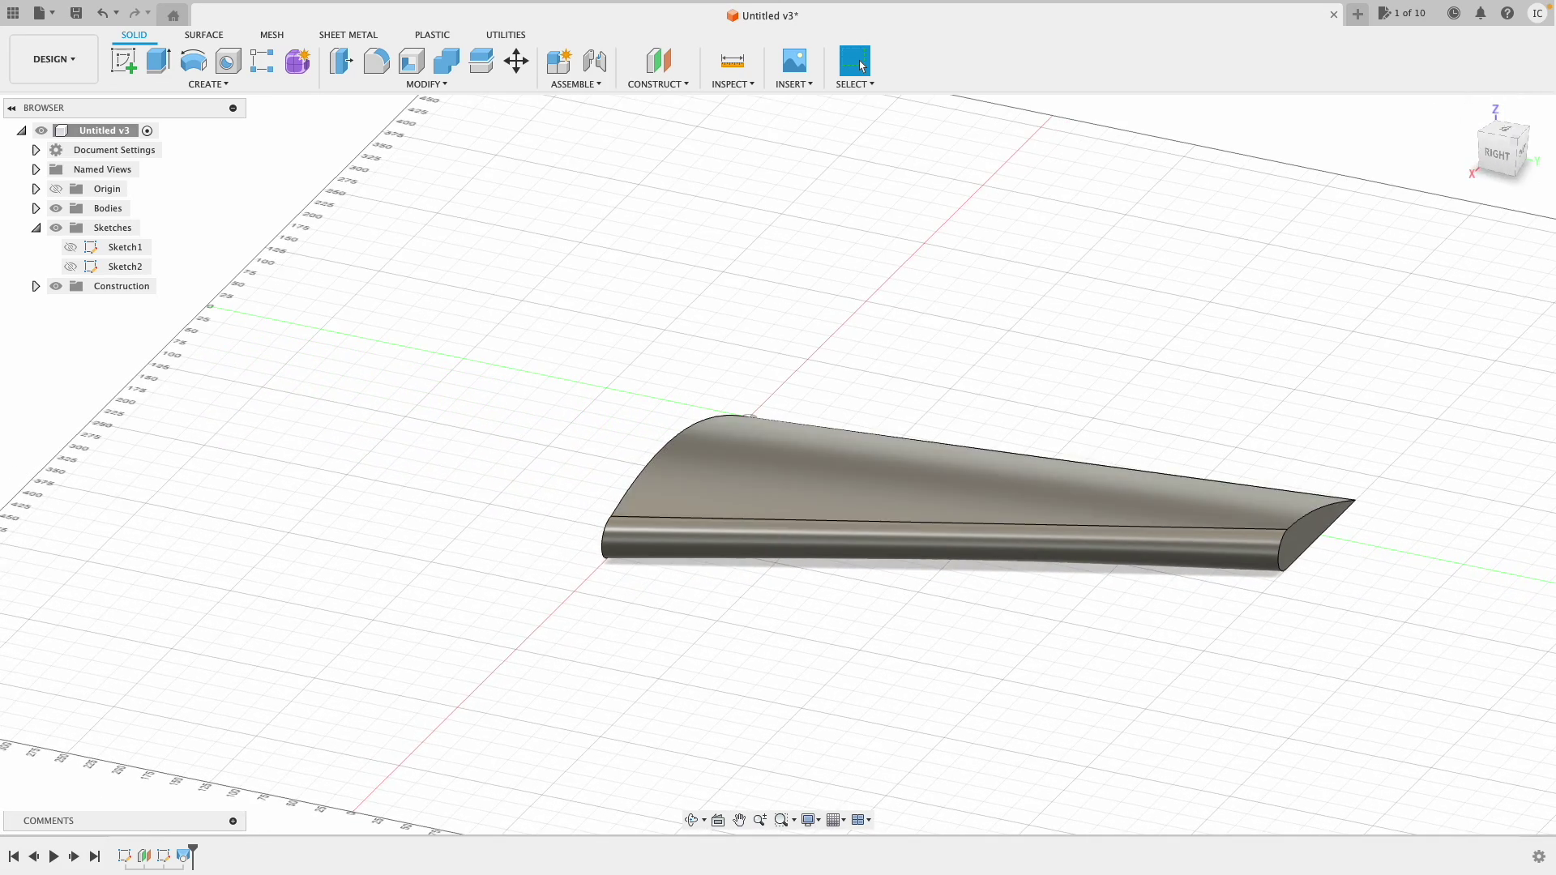